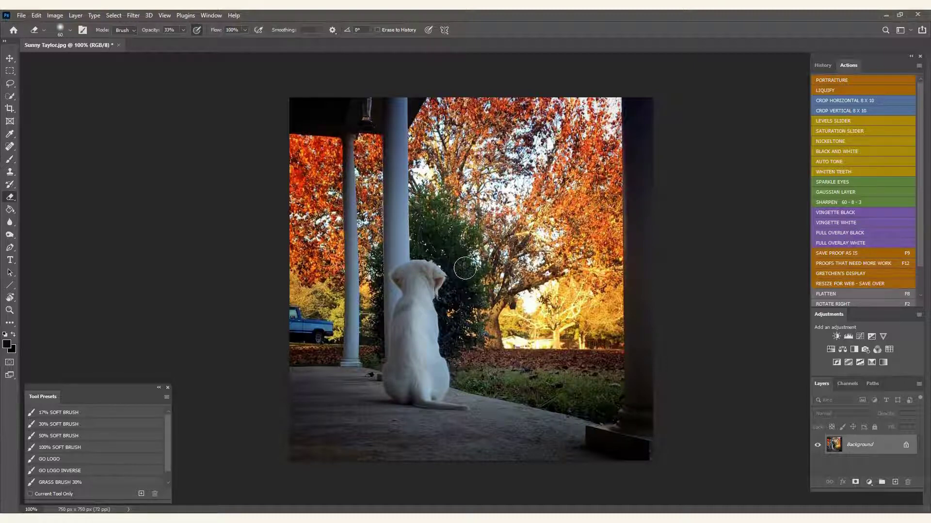
# Select the white dog's head and body with the Quick Selection tool, using a size 20 brush in add mode
pyautogui.click(10, 97)
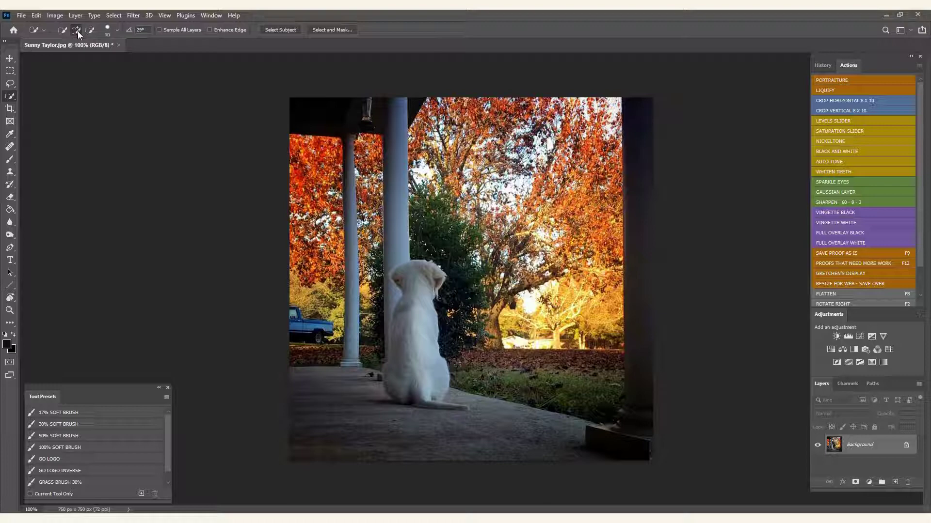
pyautogui.scroll(1, 468, 296)
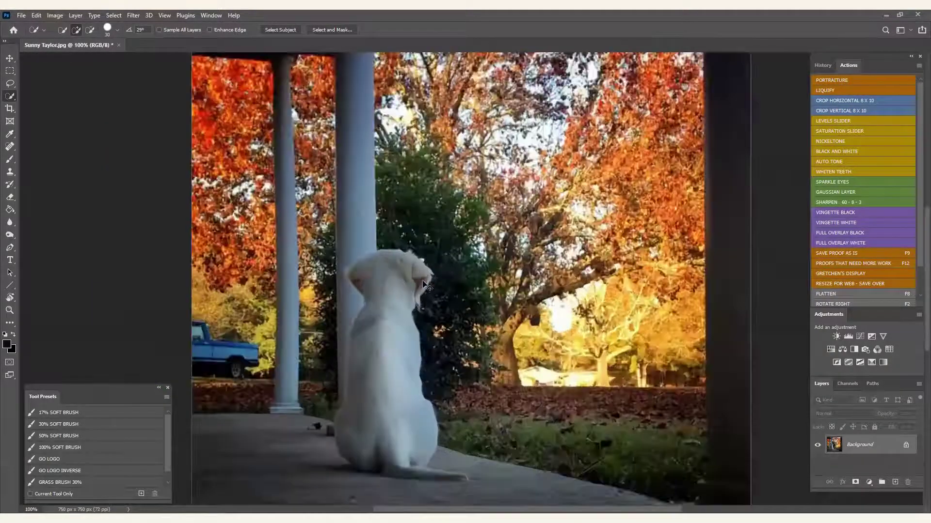
pyautogui.hotkey('ctrl', '+')
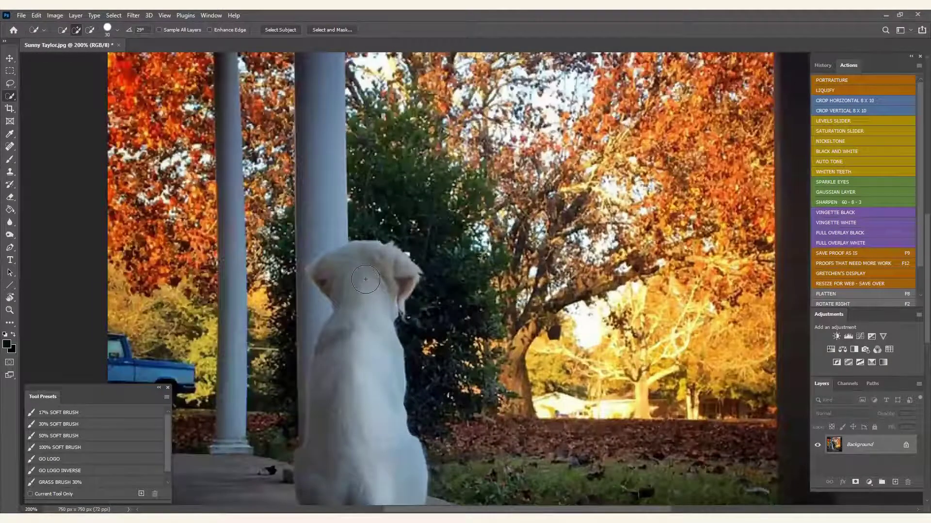
pyautogui.press('[')
pyautogui.press('[')
pyautogui.moveTo(373, 280)
pyautogui.mouseDown()
pyautogui.moveTo(367, 317)
pyautogui.moveTo(356, 416)
pyautogui.mouseUp()
pyautogui.scroll(-4, 384, 424)
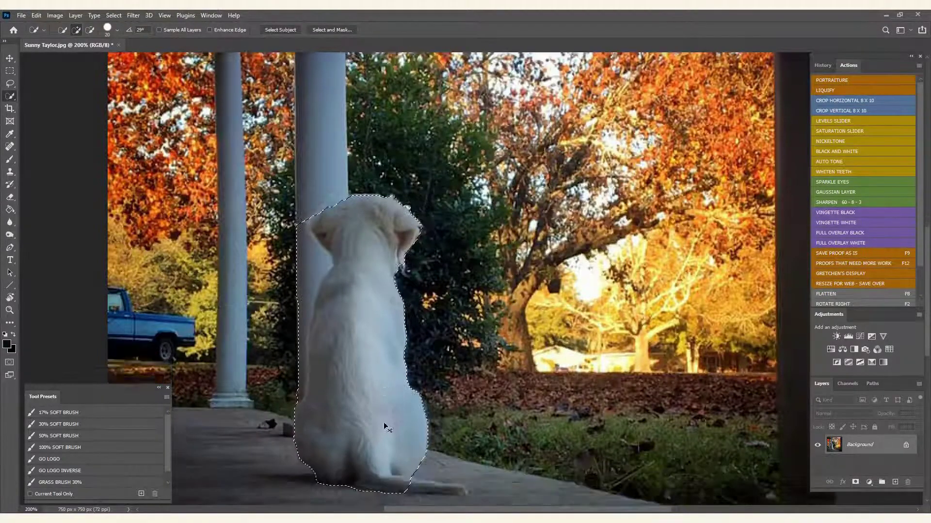
# Add the dog's tail and the porch floor to the selection with a size 10 brush
pyautogui.hotkey('ctrl', '-')
pyautogui.press('[')
pyautogui.press('[')
pyautogui.moveTo(445, 406); pyautogui.dragTo(463, 410)
pyautogui.moveTo(389, 395)
pyautogui.mouseDown()
pyautogui.moveTo(322, 380)
pyautogui.moveTo(383, 377)
pyautogui.moveTo(515, 457)
pyautogui.moveTo(526, 443)
pyautogui.moveTo(470, 430)
pyautogui.moveTo(633, 405)
pyautogui.mouseUp()
# Refine the selection along the top of the dog's head with a smaller brush
pyautogui.hotkey('ctrl', '+')
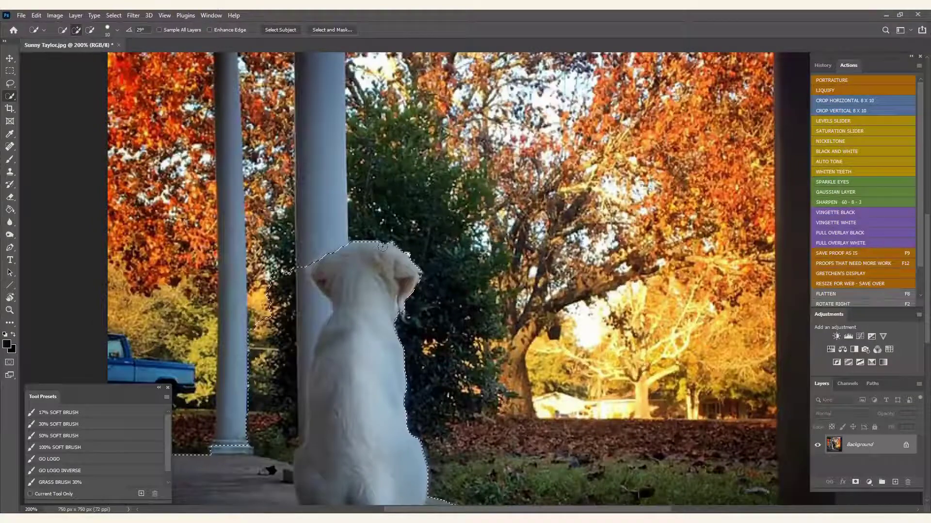
pyautogui.hotkey('ctrl', '+')
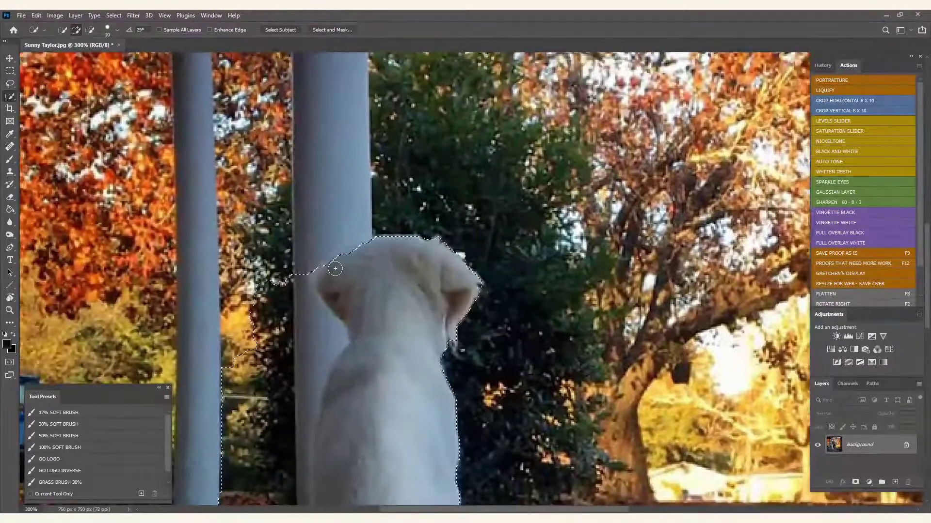
pyautogui.press('[')
pyautogui.press('[')
pyautogui.press('[')
pyautogui.press('[')
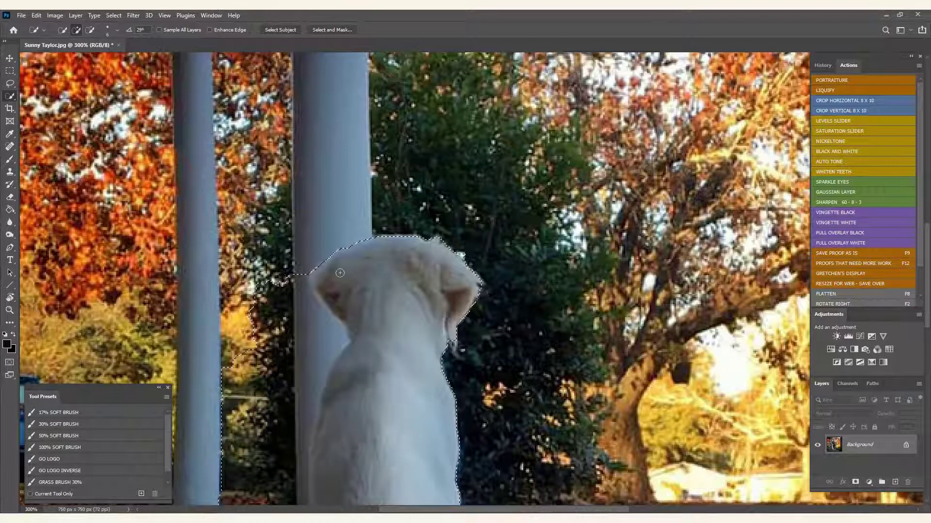
pyautogui.moveTo(397, 348); pyautogui.dragTo(440, 221)
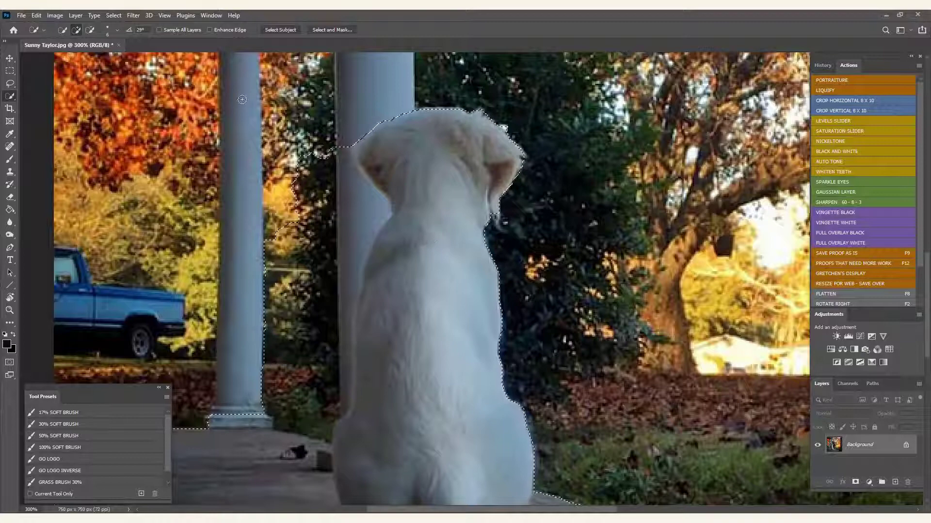
# Inspect the selection outline around the dog, the columns and the porch edge for wrongly included areas
pyautogui.moveTo(621, 159); pyautogui.dragTo(523, 306)
pyautogui.scroll(-2, 545, 281)
pyautogui.hscroll(-1, 558, 267)
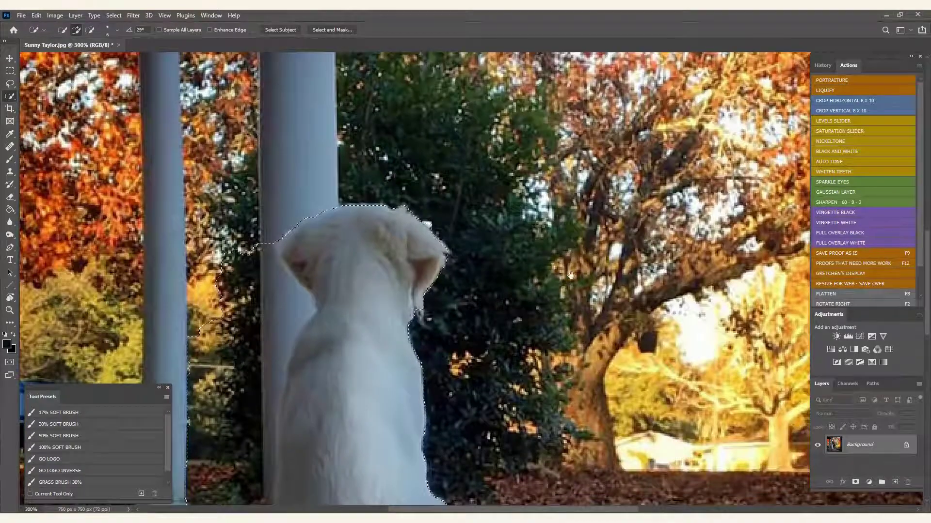
pyautogui.moveTo(555, 328); pyautogui.dragTo(605, 310)
pyautogui.scroll(-1, 604, 310)
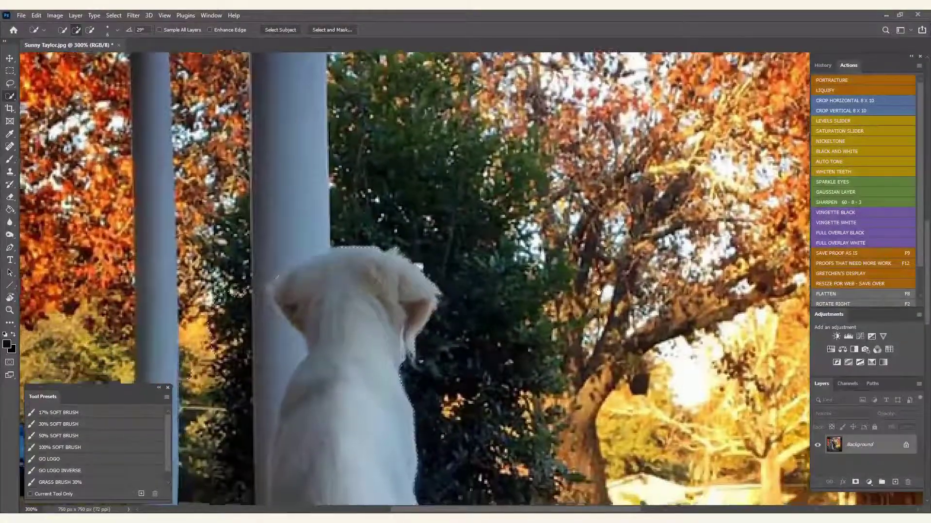
pyautogui.scroll(-3, 600, 261)
pyautogui.hscroll(-1, 598, 243)
pyautogui.moveTo(599, 242); pyautogui.dragTo(720, 301)
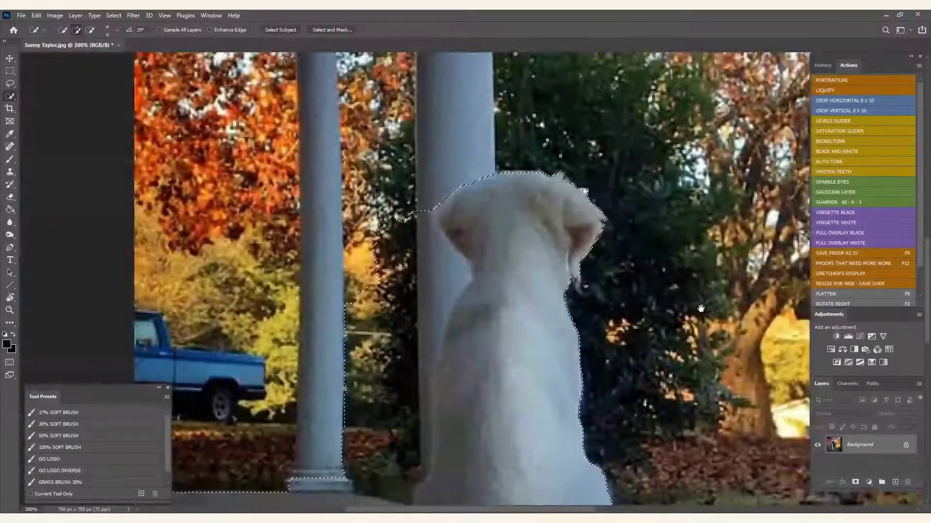
pyautogui.moveTo(705, 228); pyautogui.dragTo(618, 332)
pyautogui.scroll(3, 617, 332)
pyautogui.hscroll(1, 617, 332)
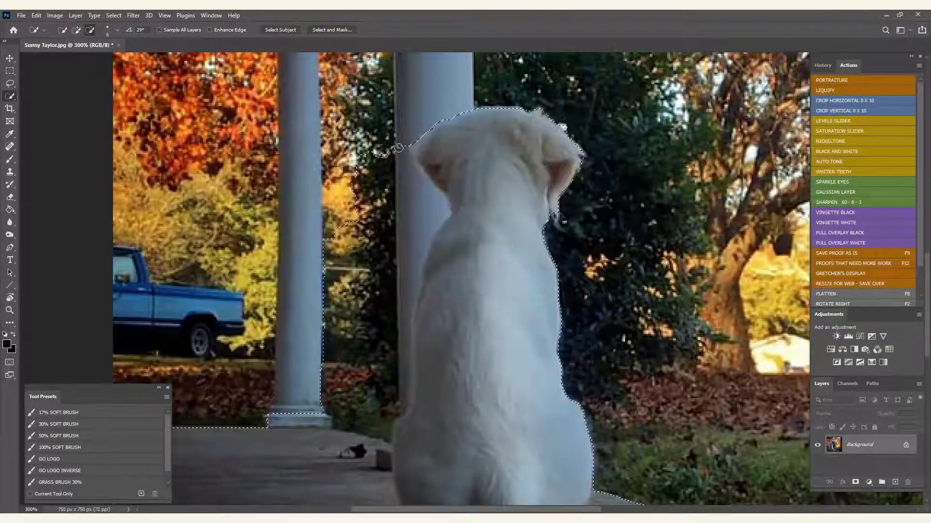
# Subtract the column, bush and background beside the dog's back from the selection
pyautogui.moveTo(404, 151)
pyautogui.mouseDown()
pyautogui.moveTo(432, 204)
pyautogui.moveTo(420, 229)
pyautogui.moveTo(393, 226)
pyautogui.moveTo(377, 153)
pyautogui.moveTo(371, 293)
pyautogui.moveTo(338, 273)
pyautogui.moveTo(349, 297)
pyautogui.moveTo(331, 243)
pyautogui.mouseUp()
pyautogui.moveTo(375, 365); pyautogui.dragTo(371, 407)
pyautogui.moveTo(391, 273)
pyautogui.mouseDown()
pyautogui.moveTo(406, 273)
pyautogui.moveTo(408, 302)
pyautogui.mouseUp()
pyautogui.moveTo(403, 333); pyautogui.dragTo(398, 390)
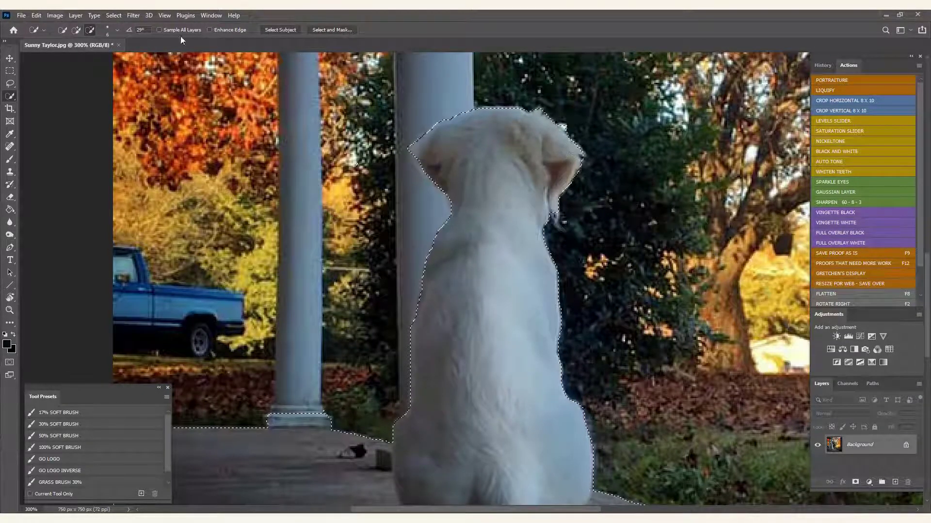
# Trim the stray selection around the dog's ears, alternating between subtracting and adding areas
pyautogui.scroll(-1, 490, 323)
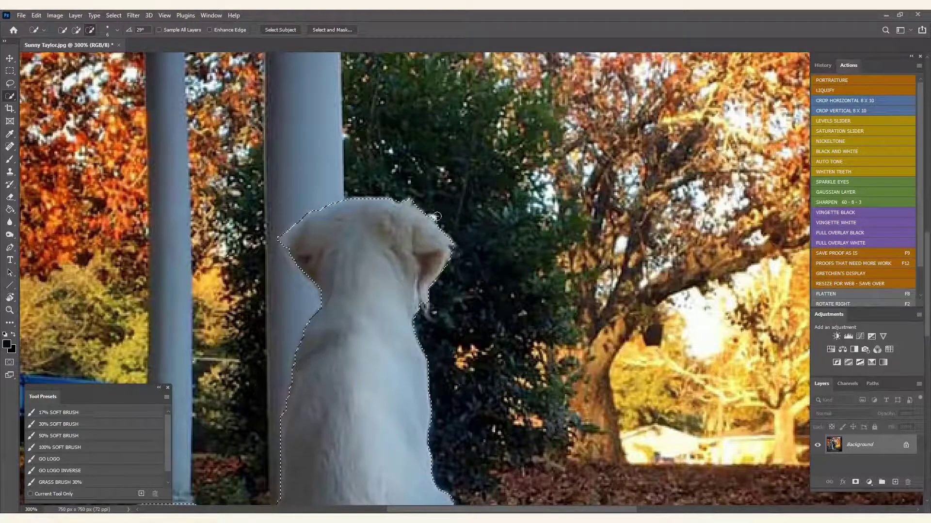
pyautogui.moveTo(510, 351); pyautogui.dragTo(587, 282)
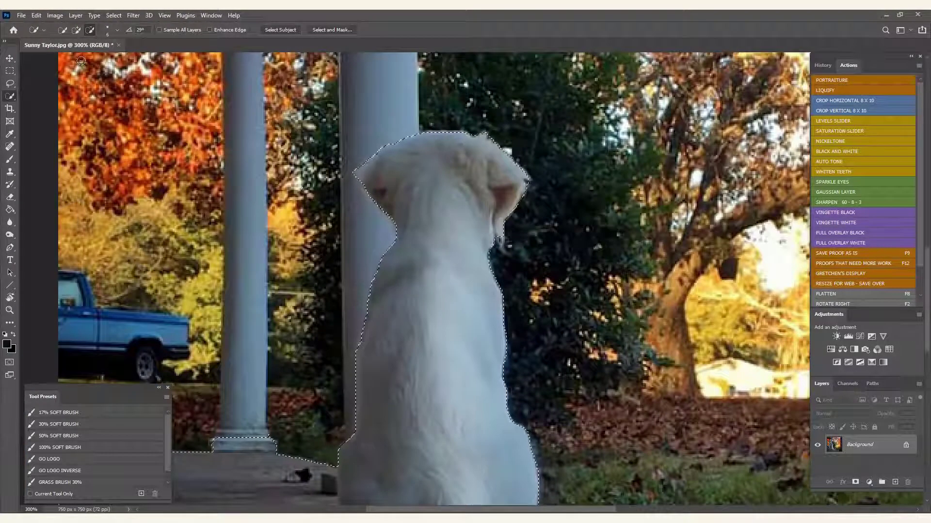
pyautogui.click(77, 31)
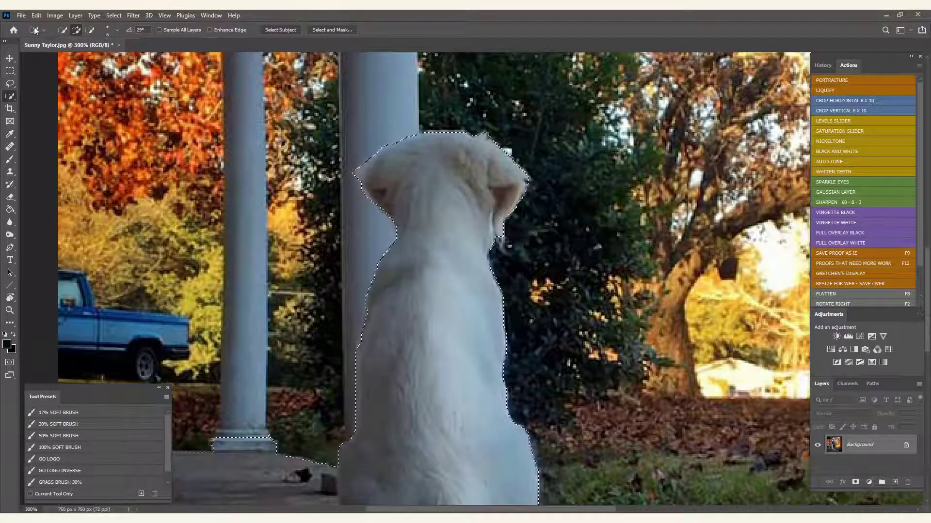
pyautogui.click(90, 30)
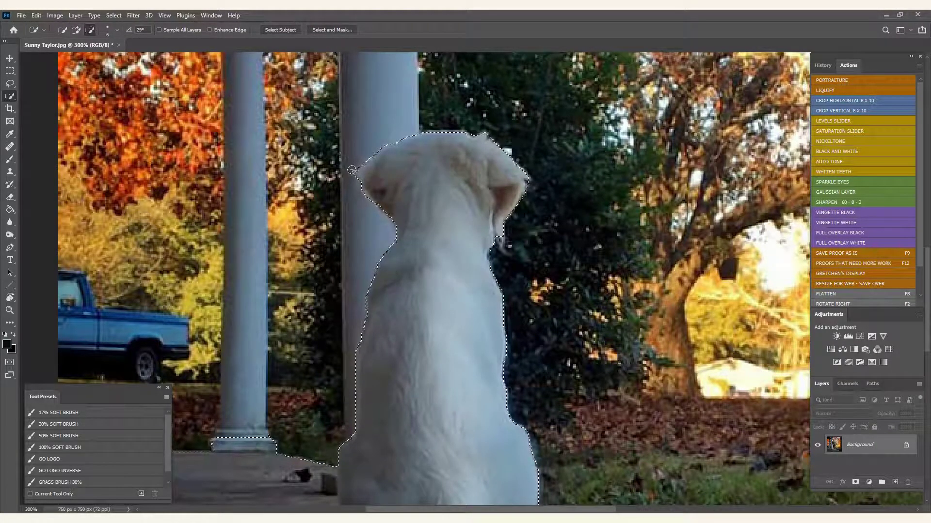
pyautogui.click(76, 30)
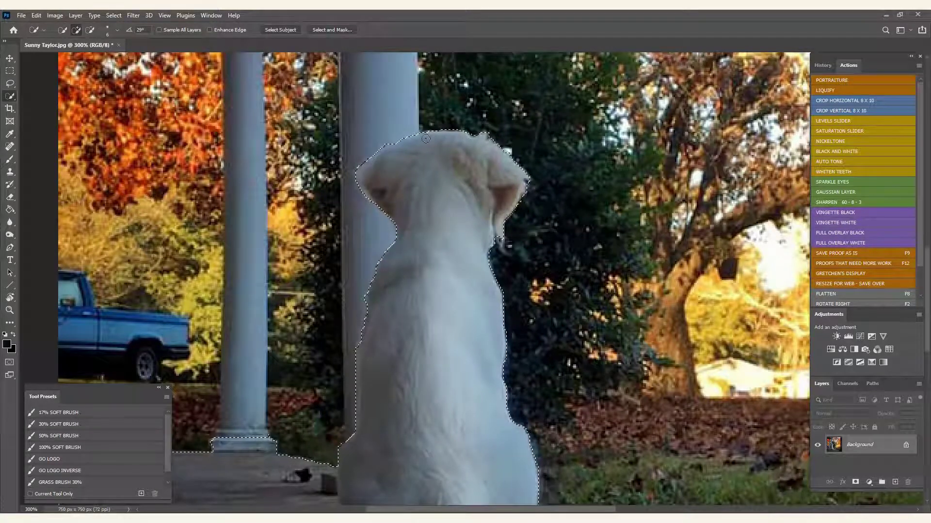
# Clean up the selection edge where the dog's back meets the column by subtracting the spill and adding missed fur
pyautogui.moveTo(470, 313); pyautogui.dragTo(470, 256)
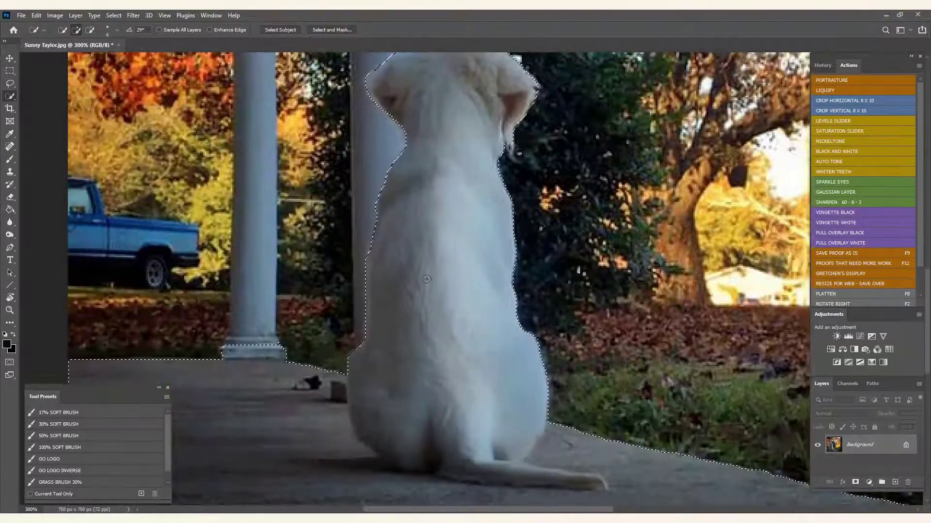
pyautogui.click(90, 30)
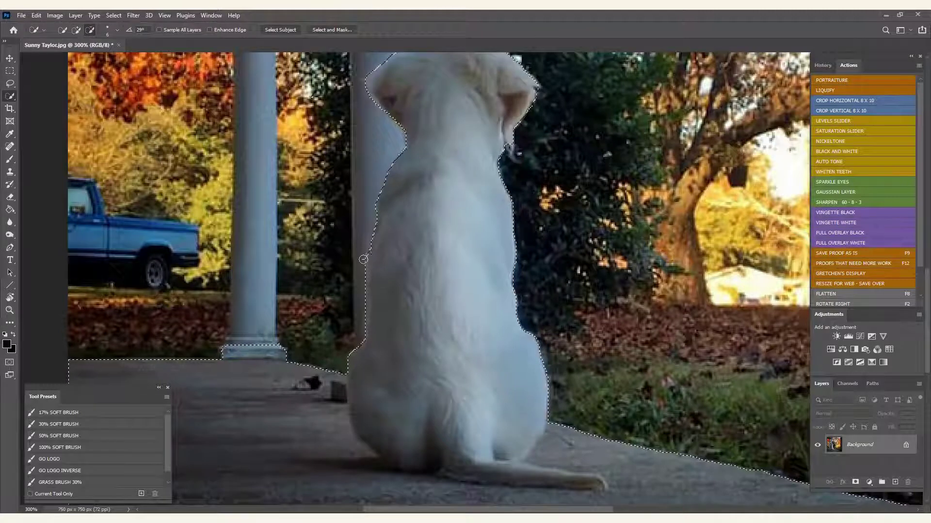
pyautogui.moveTo(364, 266); pyautogui.dragTo(366, 310)
pyautogui.click(76, 29)
pyautogui.moveTo(398, 237); pyautogui.dragTo(386, 276)
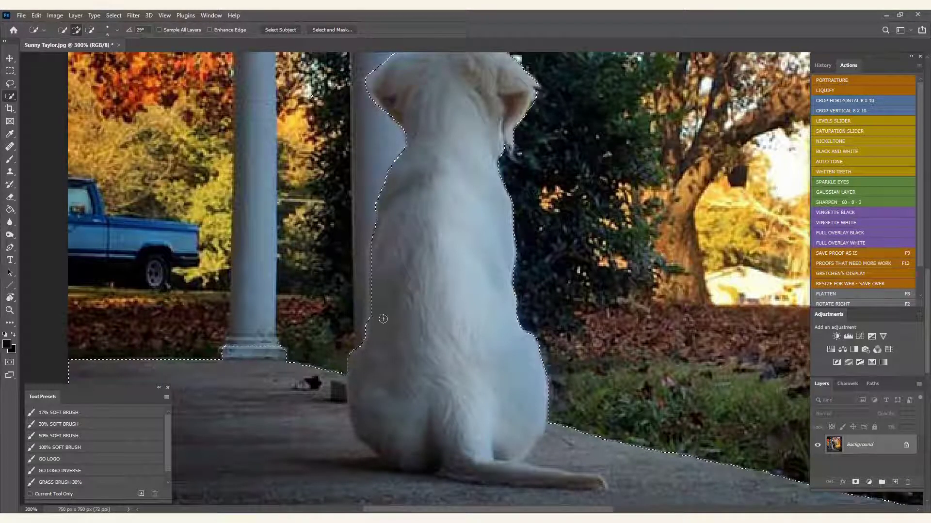
pyautogui.moveTo(376, 316)
pyautogui.mouseDown()
pyautogui.moveTo(378, 248)
pyautogui.moveTo(392, 219)
pyautogui.mouseUp()
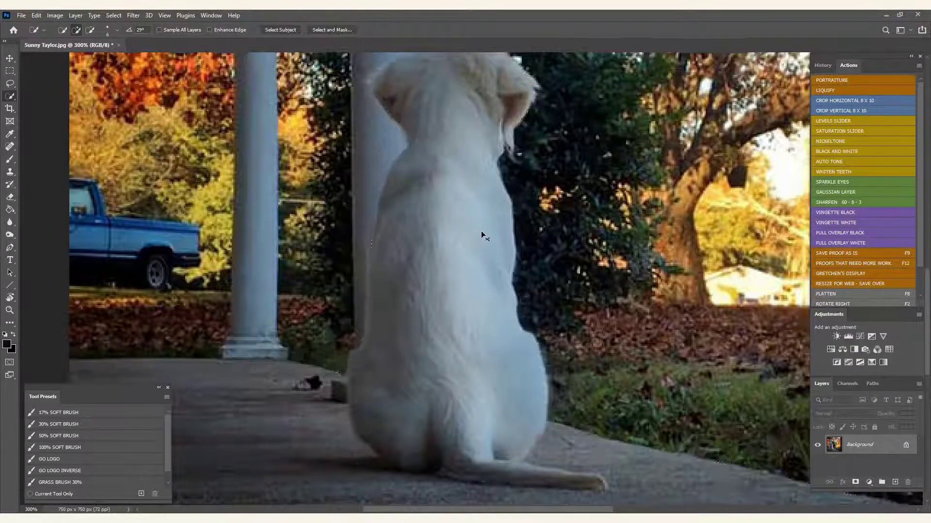
# Copy the selected dog and porch floor to a new layer
pyautogui.hotkey('ctrl', '-')
pyautogui.hotkey('ctrl', '-')
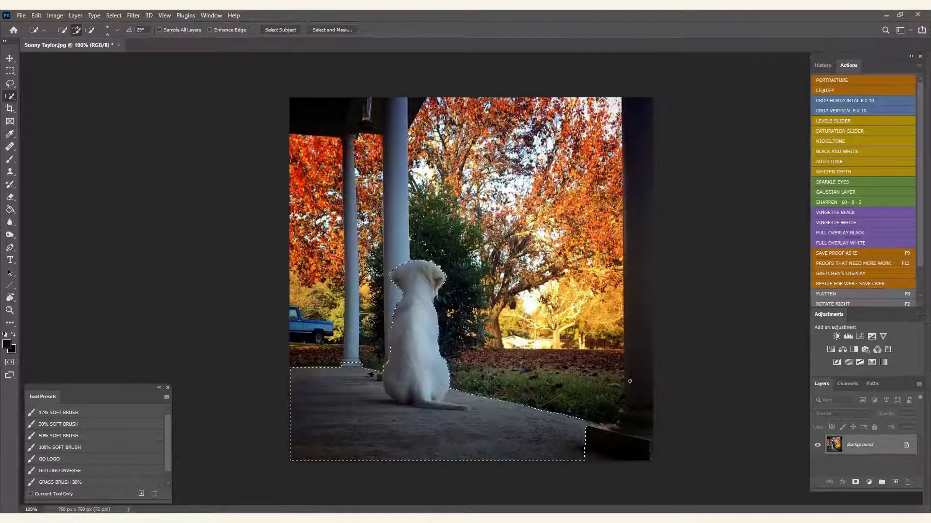
pyautogui.hotkey('ctrl', 'j')
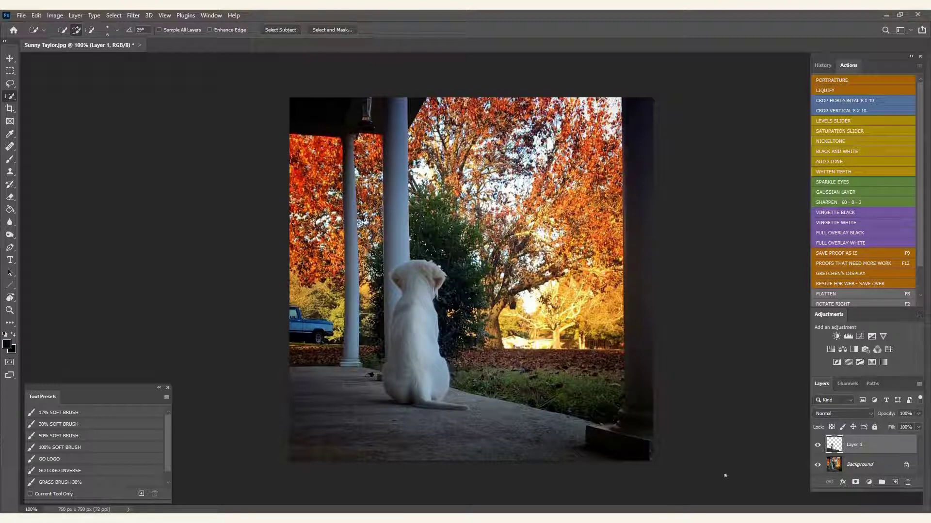
# Move the copied layer off the original and toggle its visibility to check the cut-out, then return it to its place
pyautogui.press('v')
pyautogui.moveTo(422, 372); pyautogui.dragTo(466, 228)
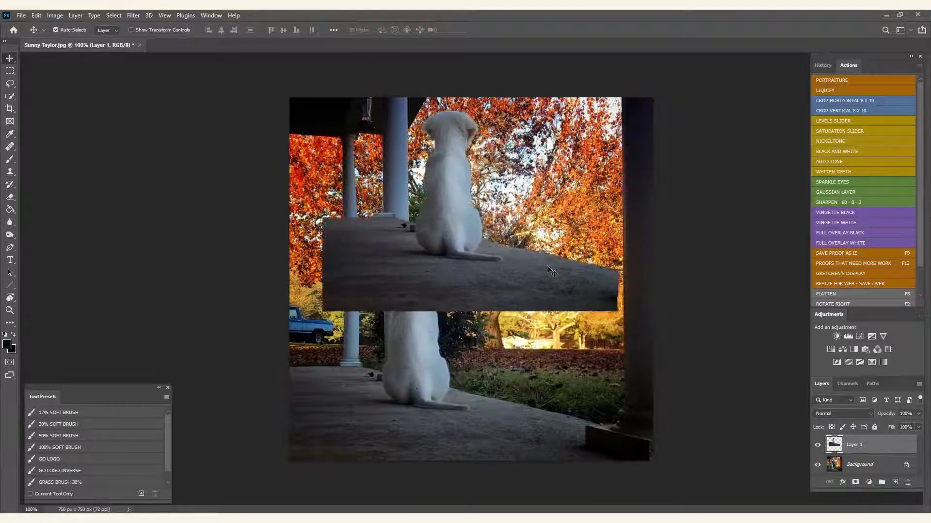
pyautogui.click(817, 446)
pyautogui.click(817, 446)
pyautogui.click(817, 446)
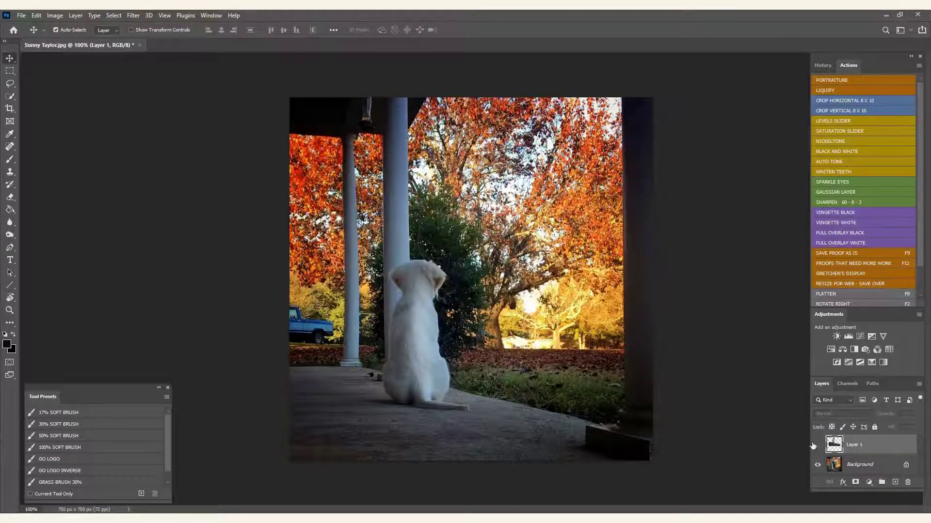
pyautogui.click(817, 446)
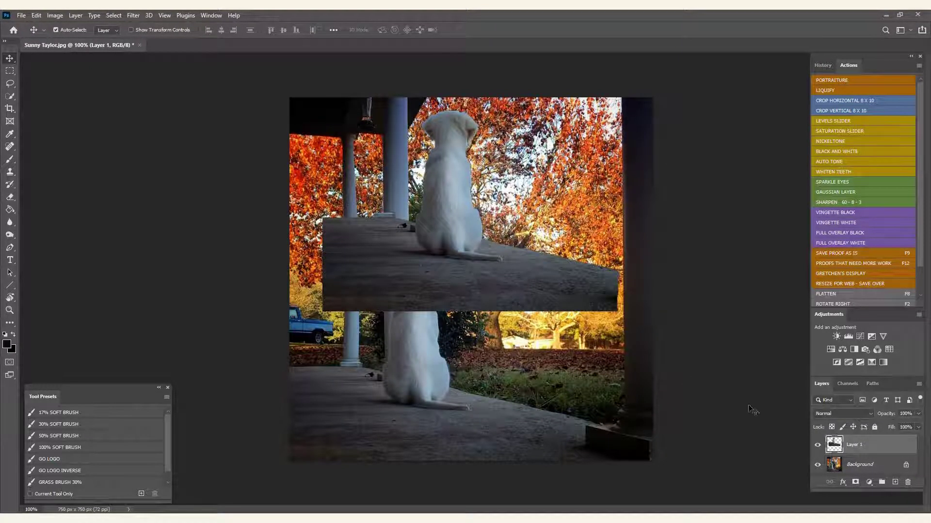
pyautogui.moveTo(426, 248); pyautogui.dragTo(399, 398)
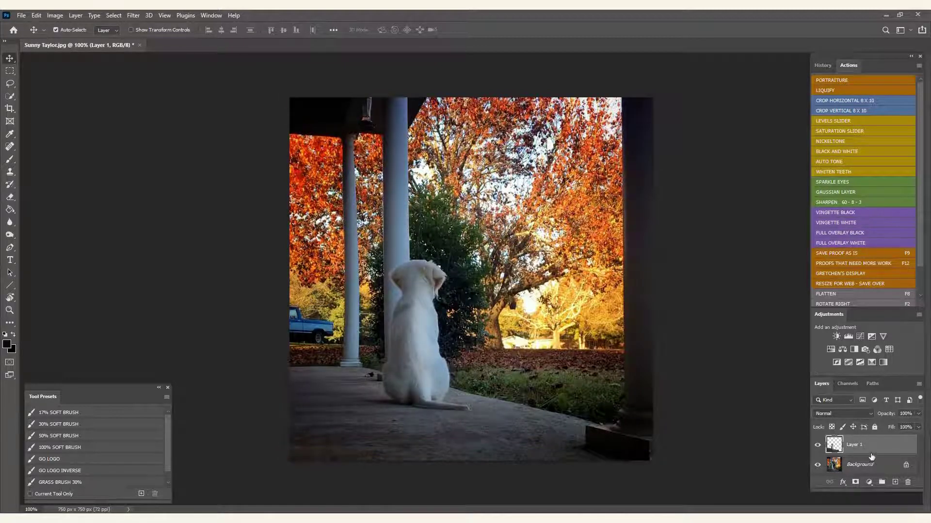
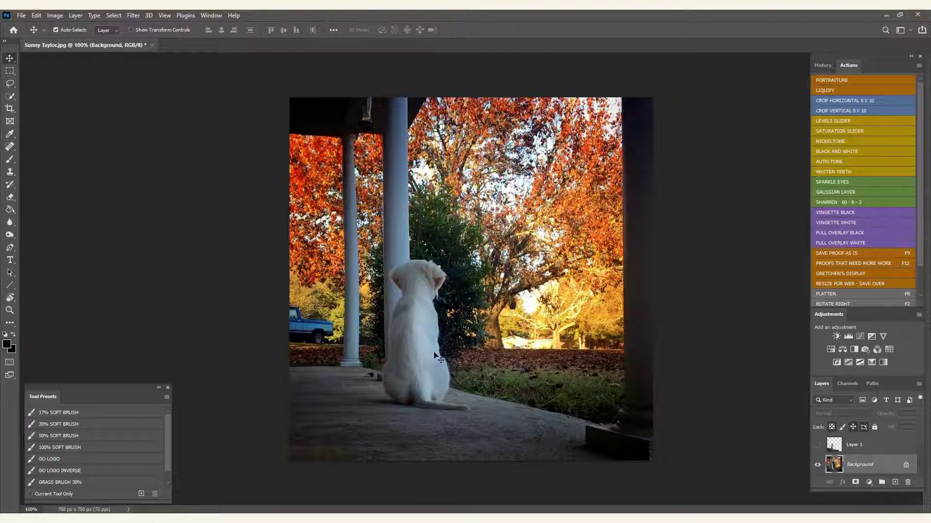
# Select the right half of the bush beside the dog with a rectangular marquee and copy it to a new layer
pyautogui.click(10, 73)
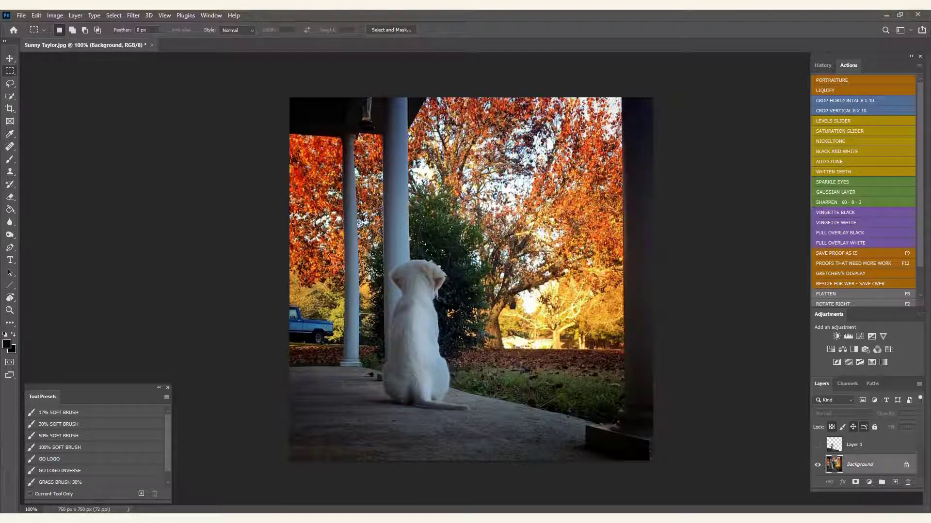
pyautogui.moveTo(412, 186); pyautogui.dragTo(494, 366)
pyautogui.hotkey('ctrl', 'j')
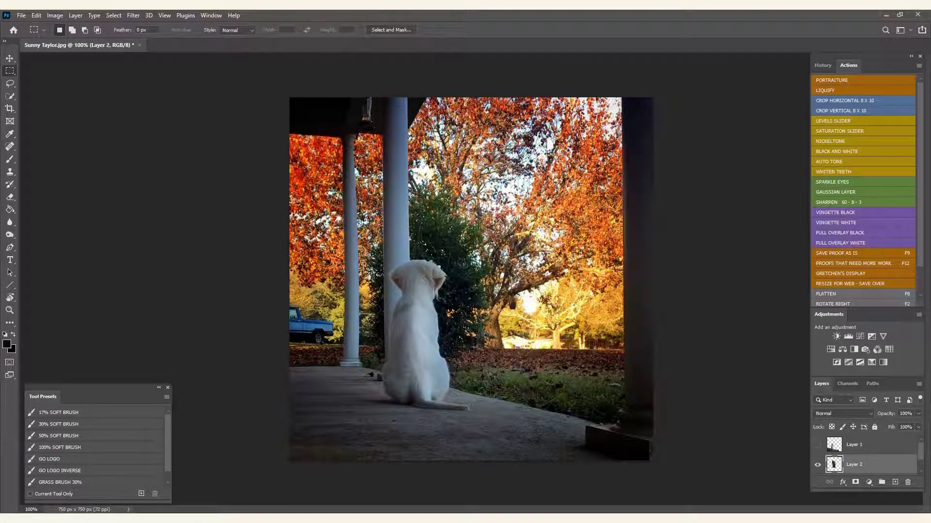
# Flip the copied bush half horizontally and move it over the column to complete the bush's left side
pyautogui.hotkey('ctrl', 't')
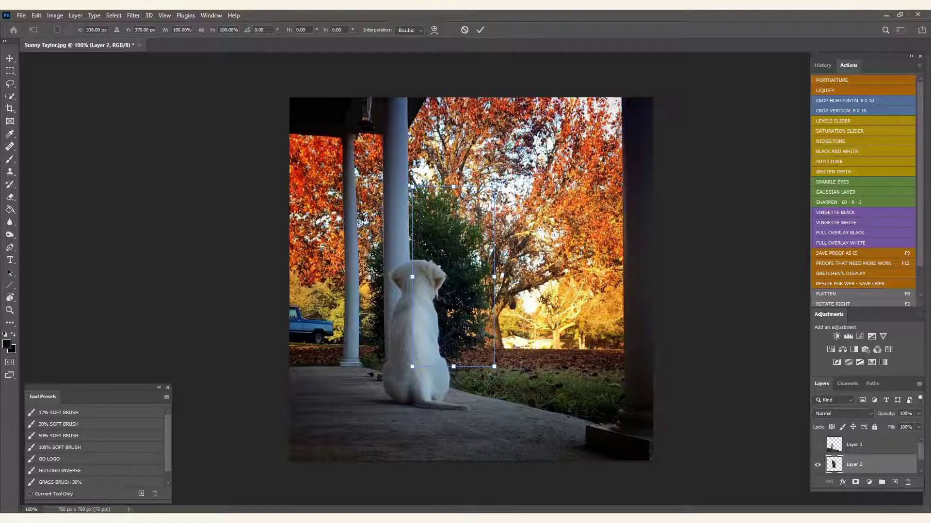
pyautogui.rightClick(458, 262)
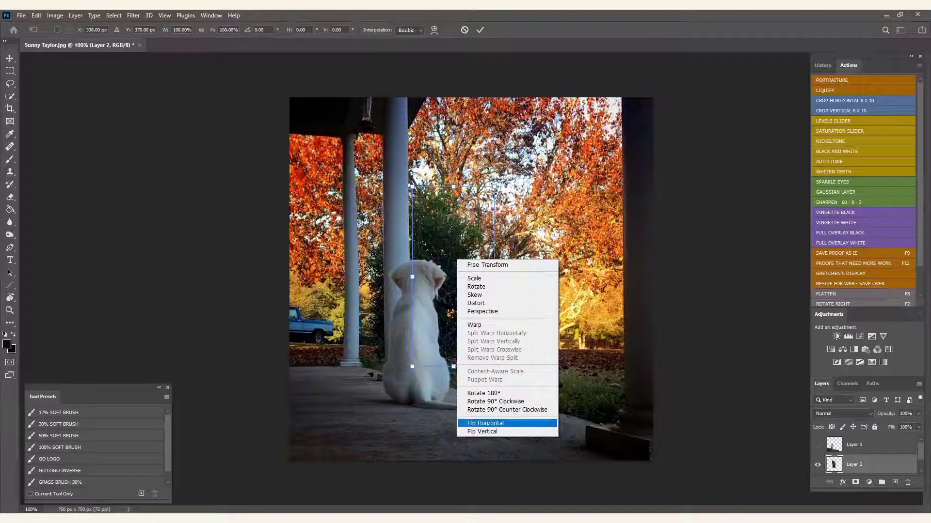
pyautogui.click(485, 423)
pyautogui.moveTo(461, 263); pyautogui.dragTo(402, 260)
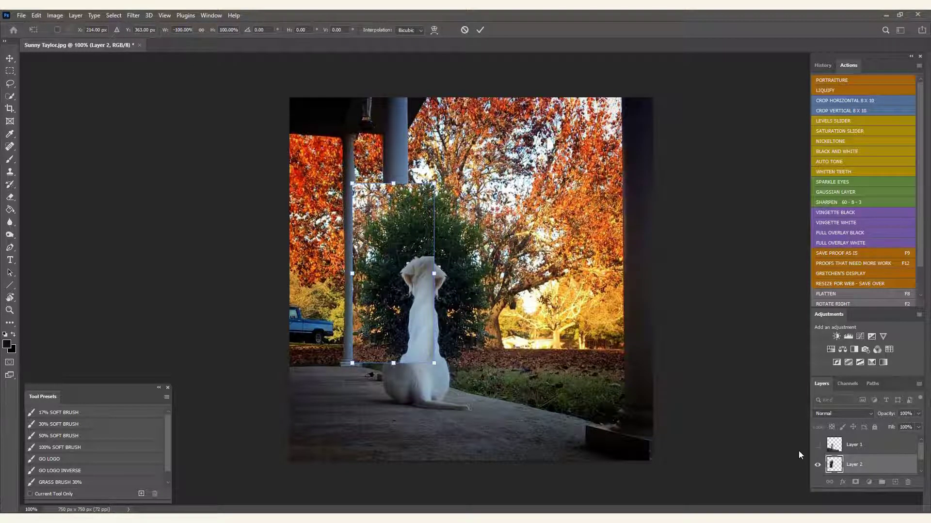
# Toggle the visibility of the dog layer to check the mirrored bush behind the dog, leaving the dog layer hidden
pyautogui.click(818, 445)
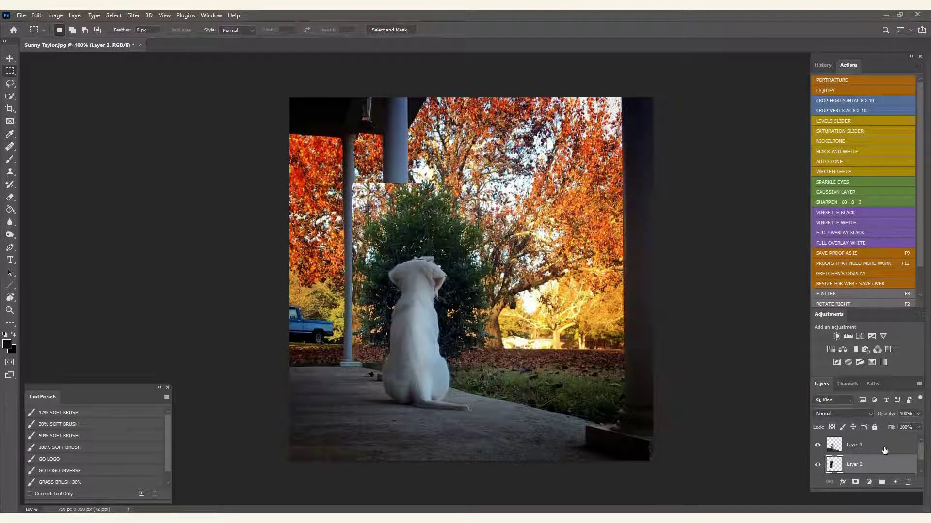
pyautogui.click(819, 448)
pyautogui.click(877, 447)
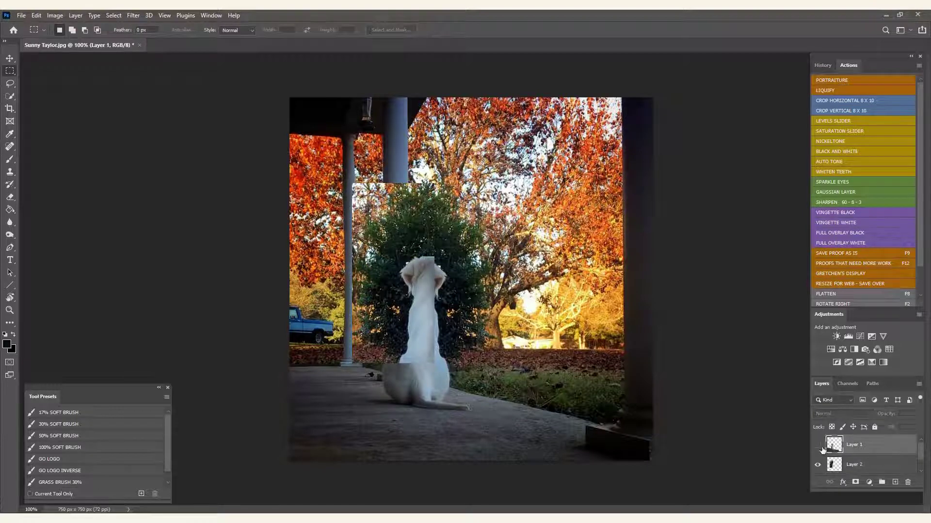
pyautogui.click(819, 448)
pyautogui.click(818, 445)
pyautogui.click(818, 448)
pyautogui.click(819, 447)
# Erase the hard edges of the mirrored bush layer along its top and left side with the Eraser at 100% opacity
pyautogui.click(853, 465)
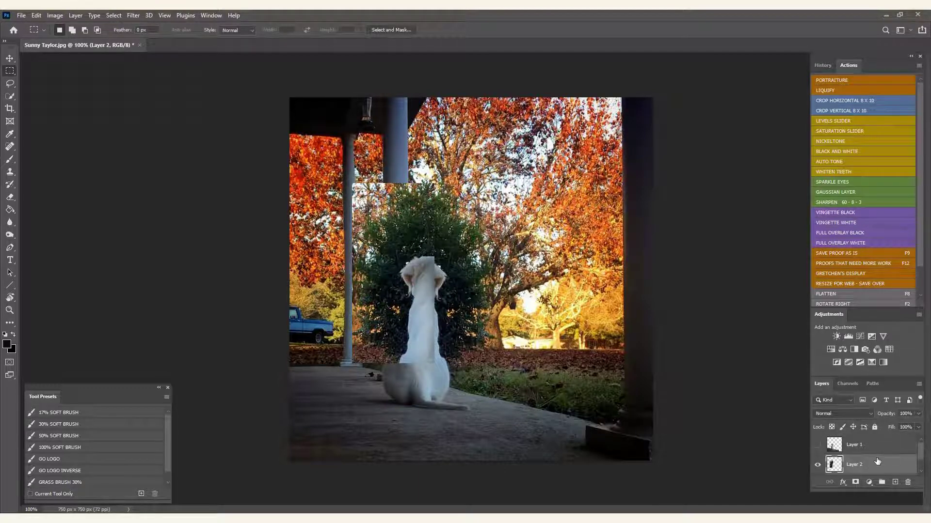
pyautogui.press('e')
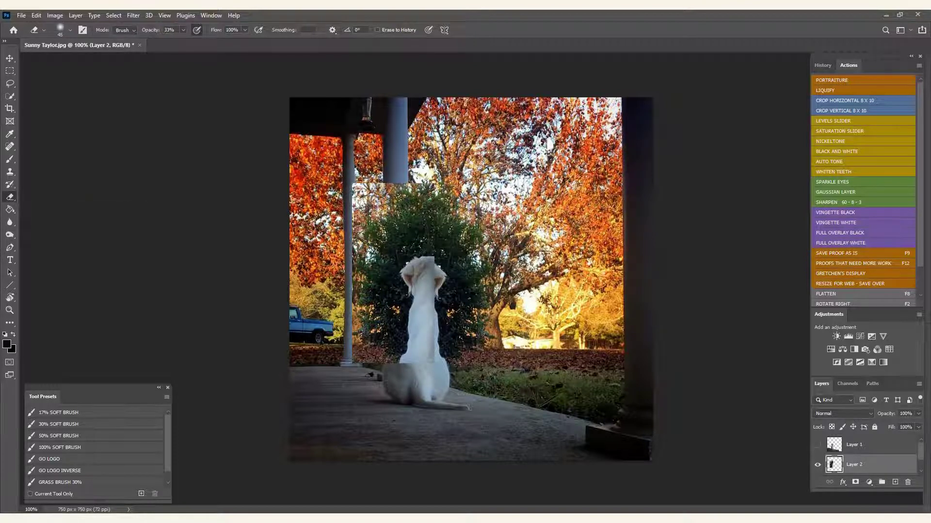
pyautogui.moveTo(154, 30); pyautogui.dragTo(225, 41)
pyautogui.moveTo(426, 171)
pyautogui.mouseDown()
pyautogui.moveTo(366, 181)
pyautogui.moveTo(353, 197)
pyautogui.moveTo(353, 184)
pyautogui.moveTo(371, 195)
pyautogui.moveTo(356, 207)
pyautogui.moveTo(345, 272)
pyautogui.moveTo(351, 385)
pyautogui.moveTo(350, 360)
pyautogui.mouseUp()
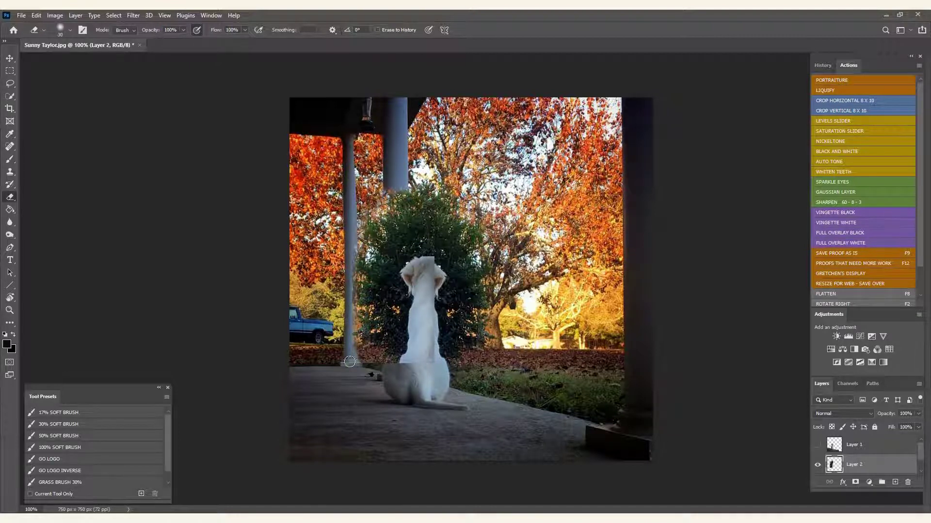
pyautogui.press('[')
pyautogui.press('[')
pyautogui.press('[')
# Show the dog layer and toggle it to inspect the mirrored bush around the dog's head up close
pyautogui.click(817, 445)
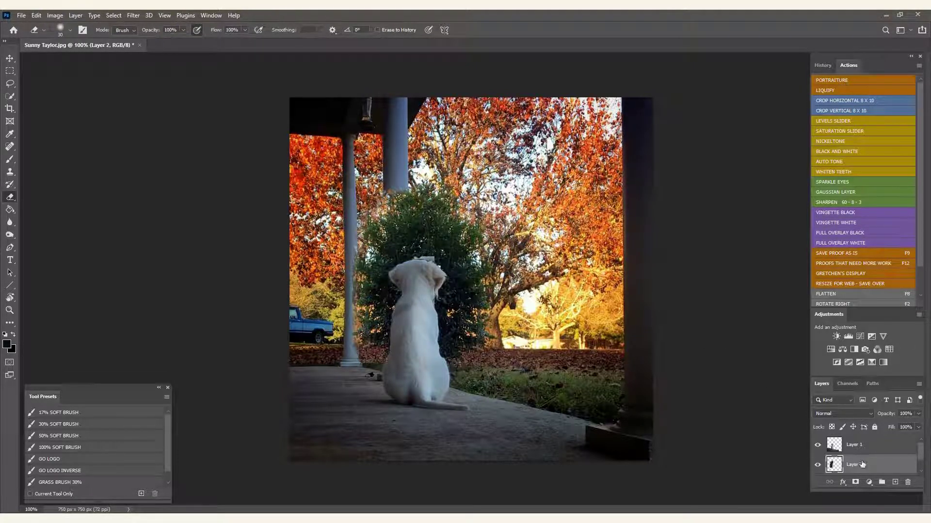
pyautogui.hotkey('ctrl', '+')
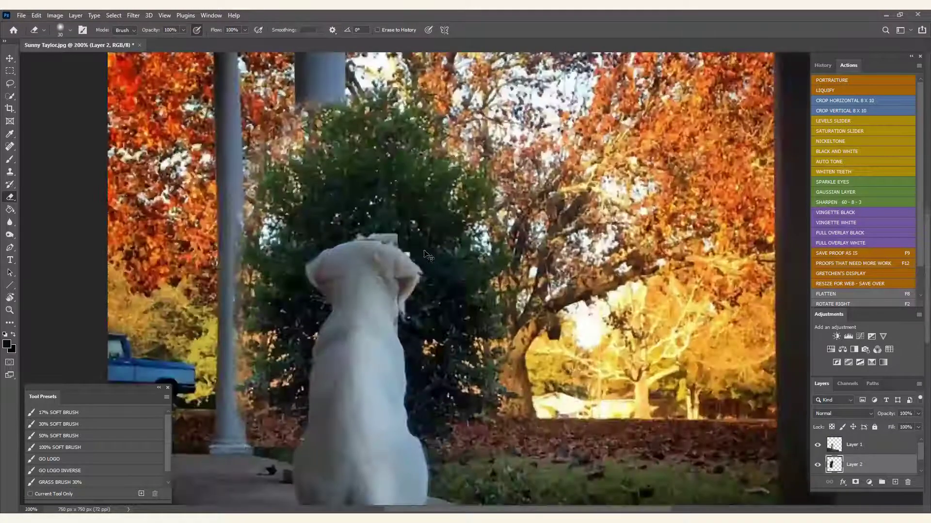
pyautogui.click(817, 446)
pyautogui.click(817, 446)
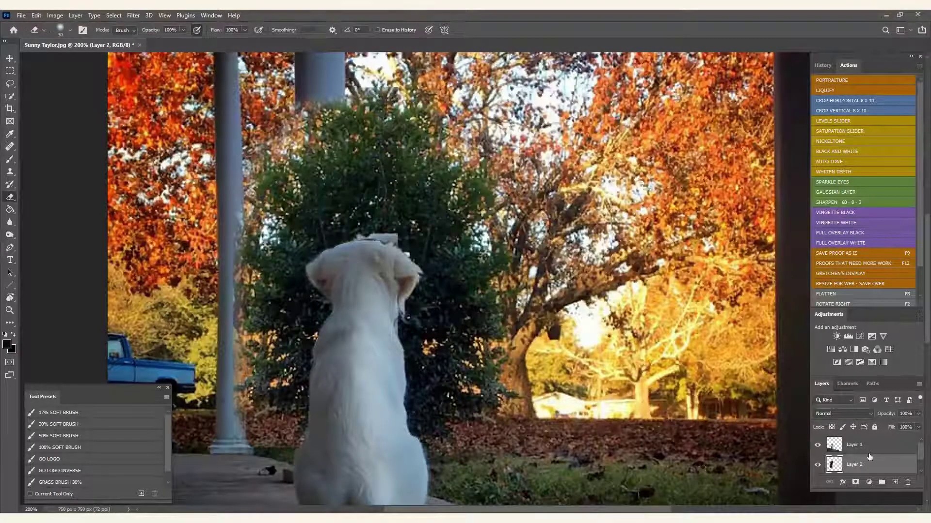
# Hide the dog layer and clone foliage over the seam in the bush using a small Darken-mode Clone Stamp at 22% opacity
pyautogui.click(817, 445)
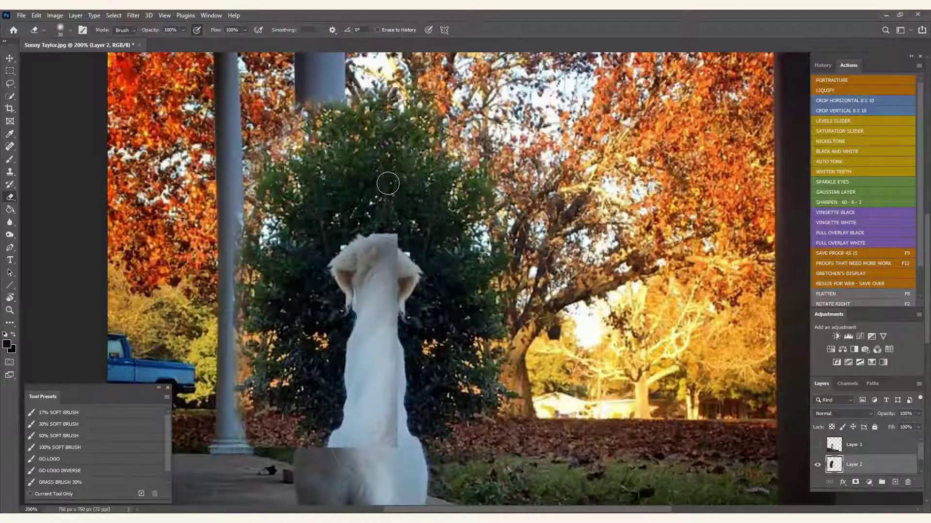
pyautogui.press('s')
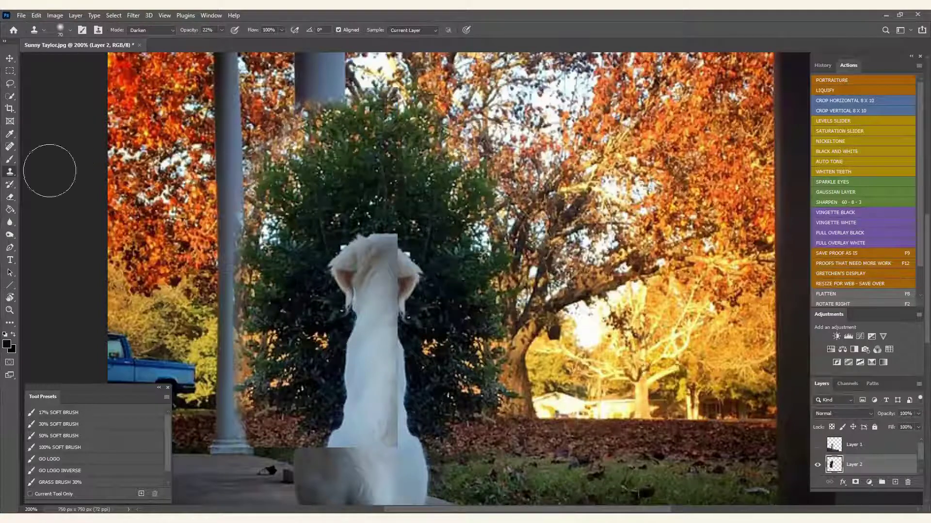
pyautogui.press('[')
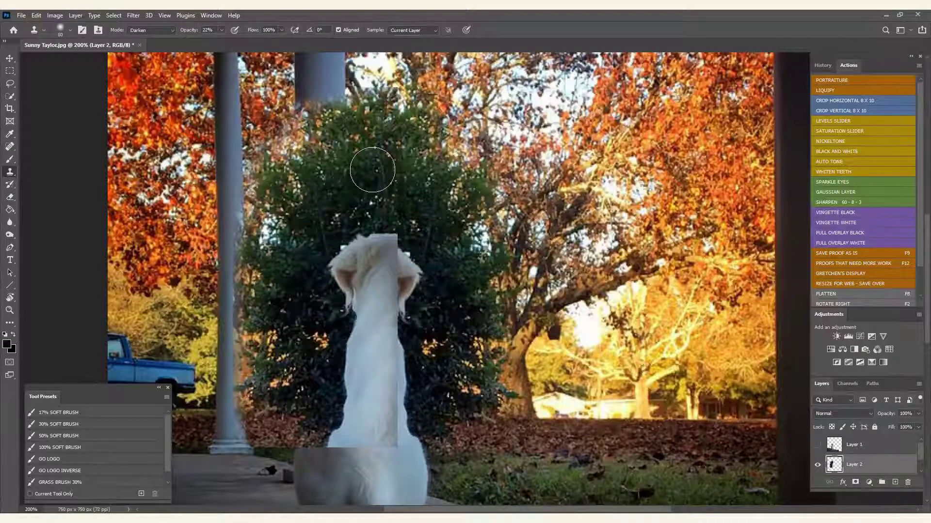
pyautogui.press('[')
pyautogui.press('[')
pyautogui.press('[')
pyautogui.press('[')
pyautogui.press('[')
pyautogui.press('[')
pyautogui.press(']')
pyautogui.press(']')
pyautogui.press(']')
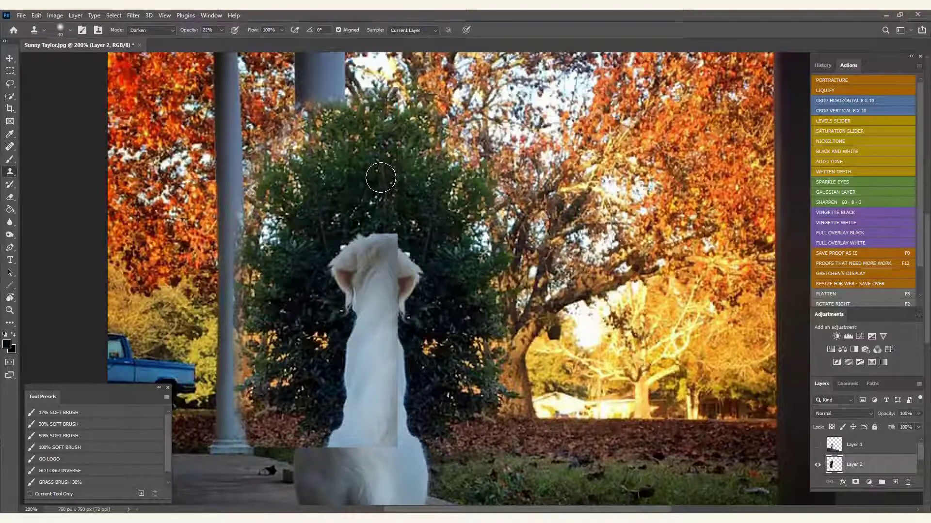
pyautogui.press('[')
pyautogui.press('[')
pyautogui.keyDown('alt'); pyautogui.click(386, 191); pyautogui.keyUp('alt')
pyautogui.click(394, 221)
pyautogui.click(389, 183)
pyautogui.press('[')
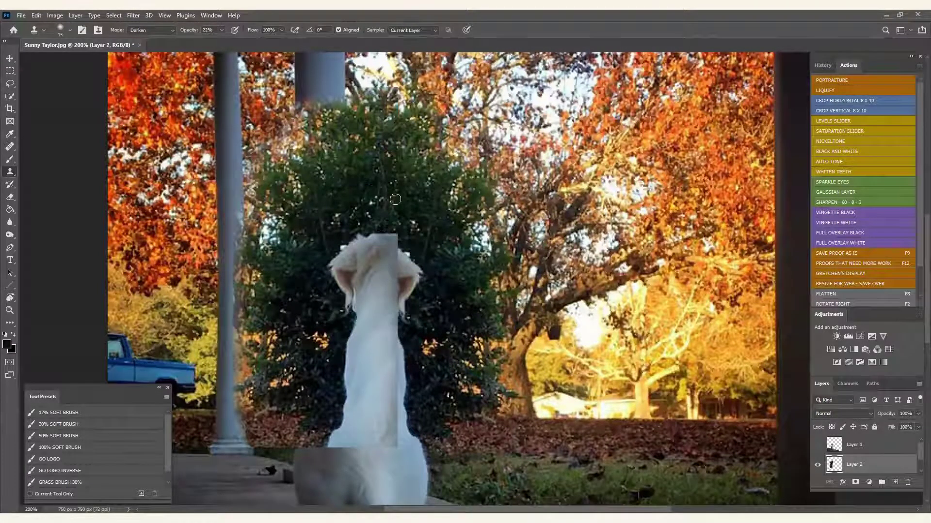
# Set the Clone Stamp to Normal mode and 100% opacity, and clone foliage over the top of the mirrored dog's head
pyautogui.click(164, 30)
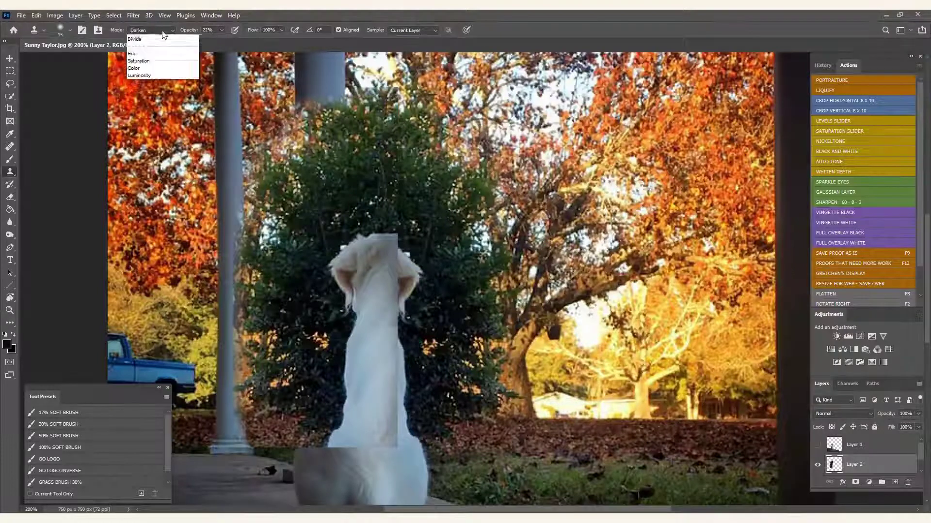
pyautogui.click(193, 33)
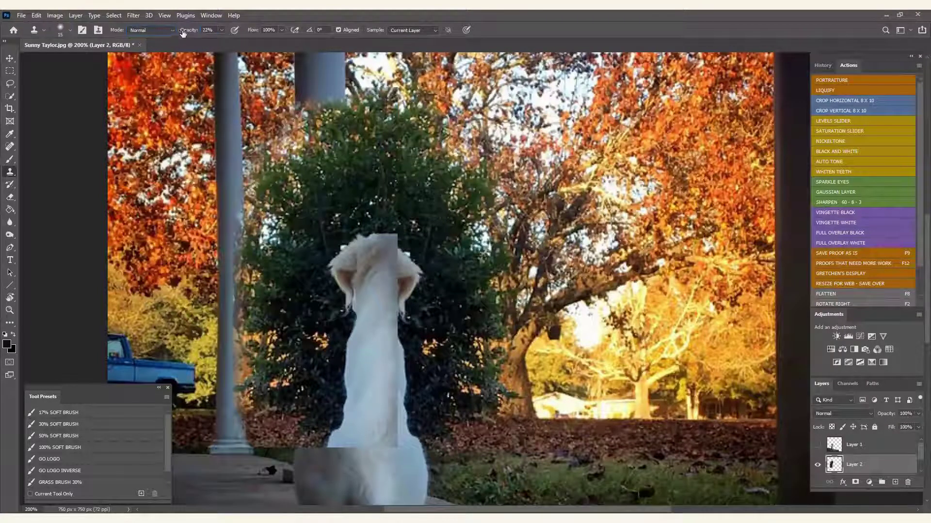
pyautogui.moveTo(182, 32); pyautogui.dragTo(256, 37)
pyautogui.moveTo(396, 235)
pyautogui.mouseDown()
pyautogui.moveTo(366, 234)
pyautogui.moveTo(391, 241)
pyautogui.moveTo(356, 231)
pyautogui.moveTo(393, 241)
pyautogui.moveTo(346, 247)
pyautogui.moveTo(395, 246)
pyautogui.moveTo(335, 262)
pyautogui.mouseUp()
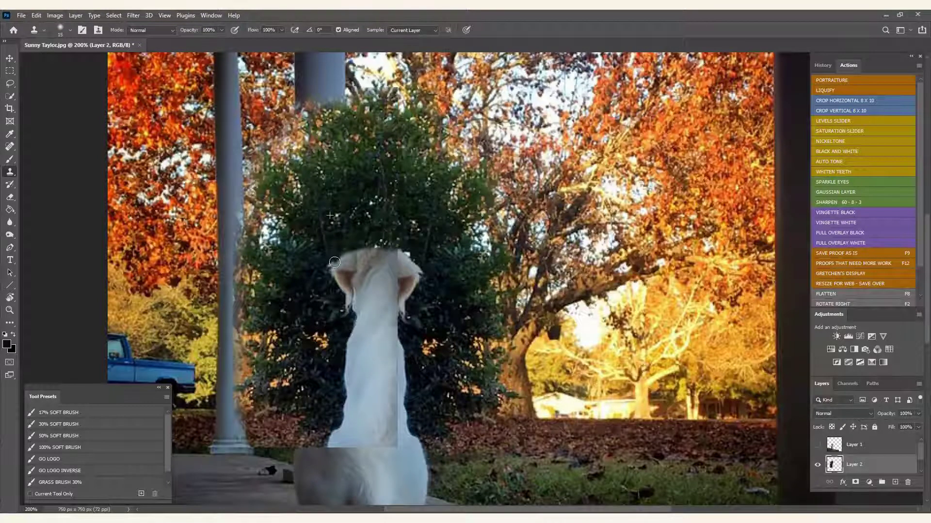
# Show the dog layer again and check how the bush blends around the dog at close and full view
pyautogui.click(817, 445)
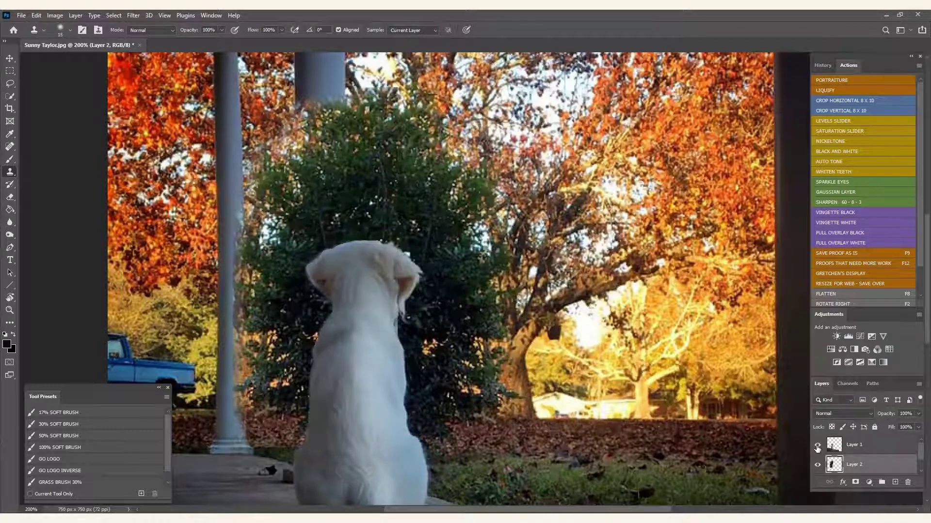
pyautogui.hotkey('ctrl', '-')
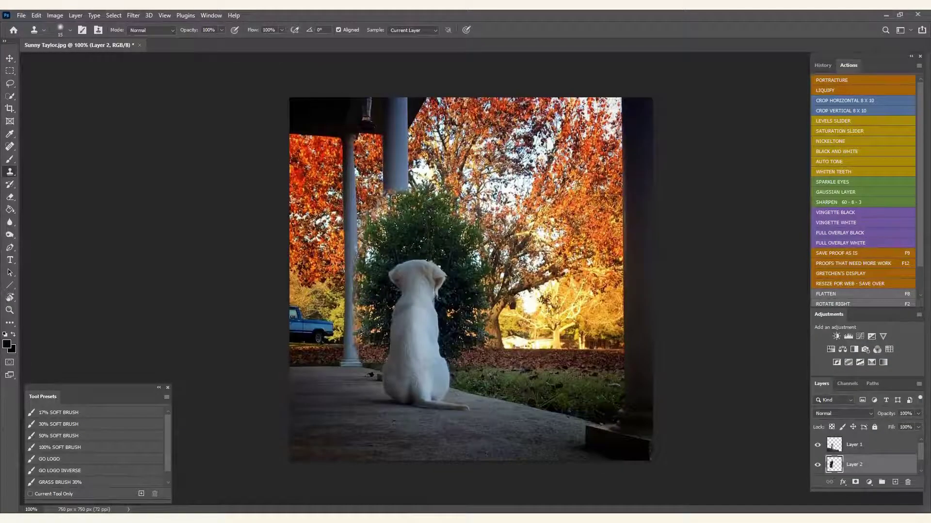
pyautogui.hotkey('ctrl', '+')
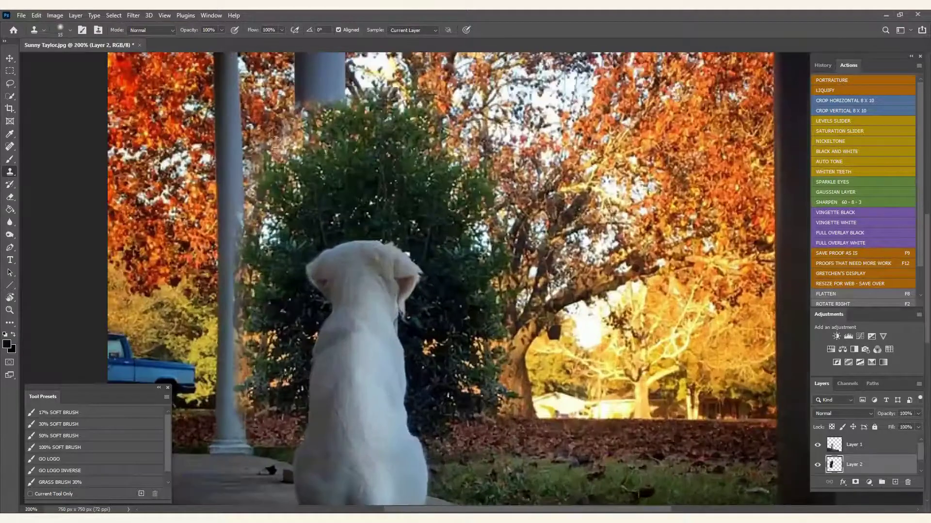
pyautogui.hotkey('ctrl', '-')
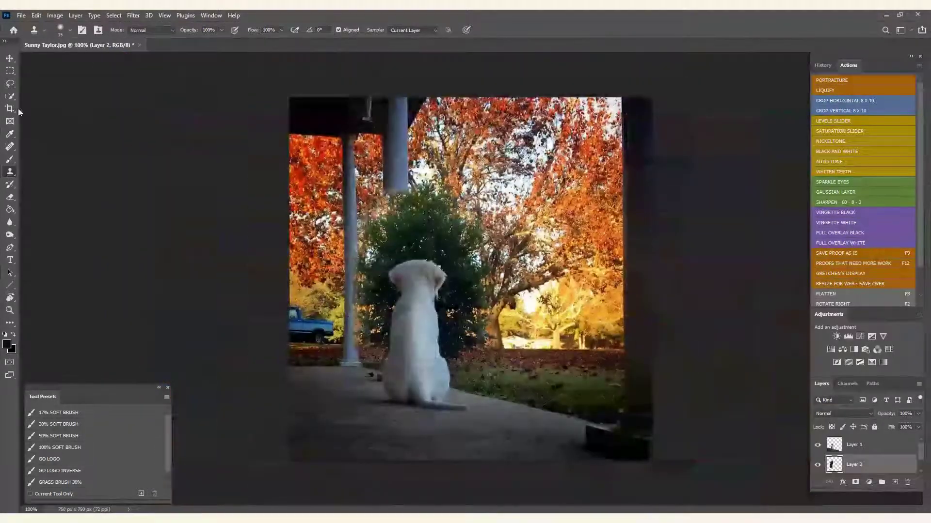
# Crop the photo to the 8 × 10 portrait frame, clearing the fixed crop width and height before applying it
pyautogui.click(9, 70)
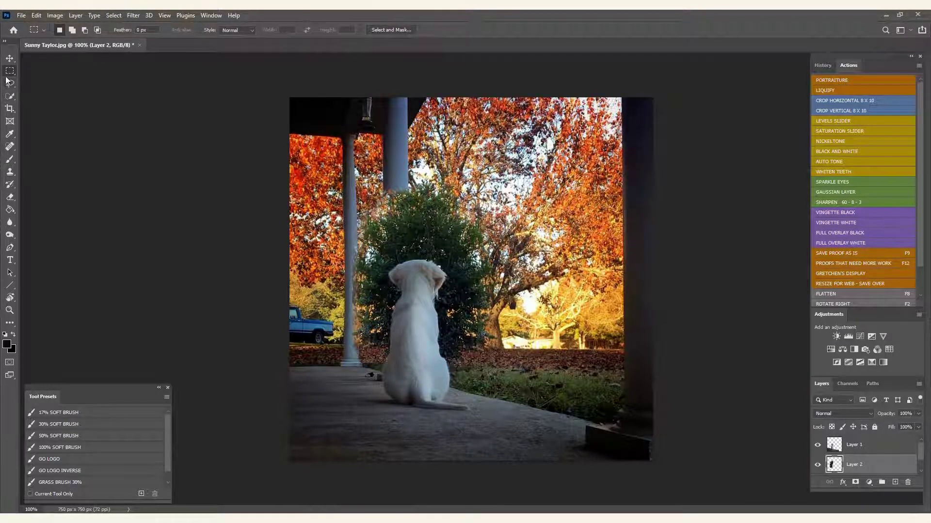
pyautogui.click(6, 113)
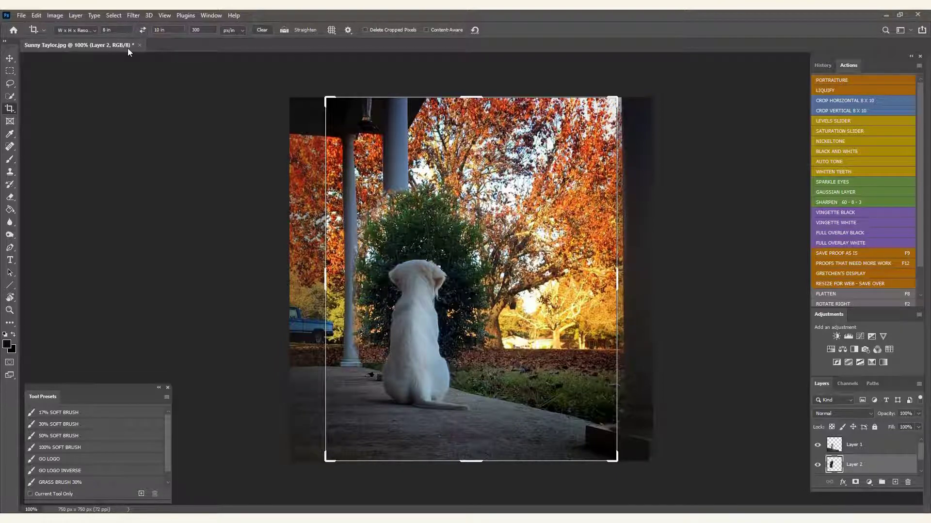
pyautogui.moveTo(123, 29); pyautogui.dragTo(67, 35)
pyautogui.press('BackSpace')
pyautogui.press('Tab')
pyautogui.press('BackSpace')
pyautogui.press('Tab')
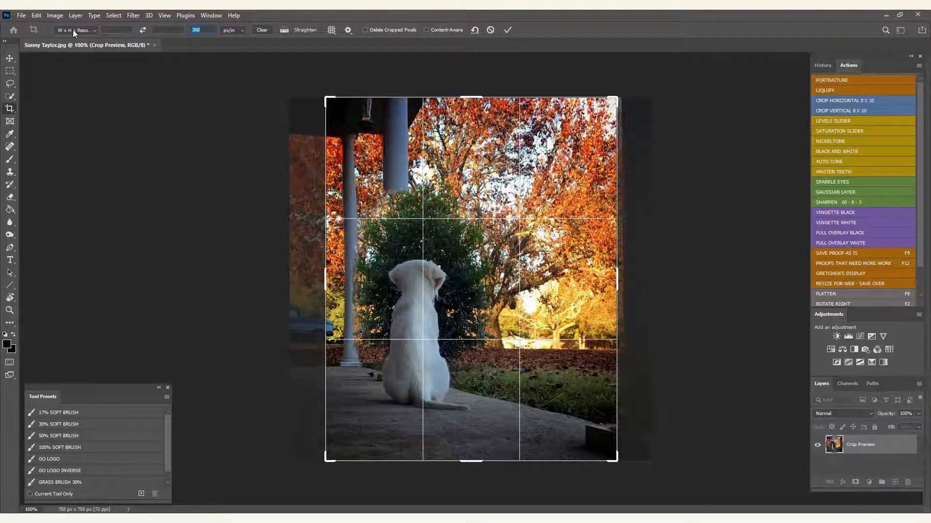
pyautogui.press('Return')
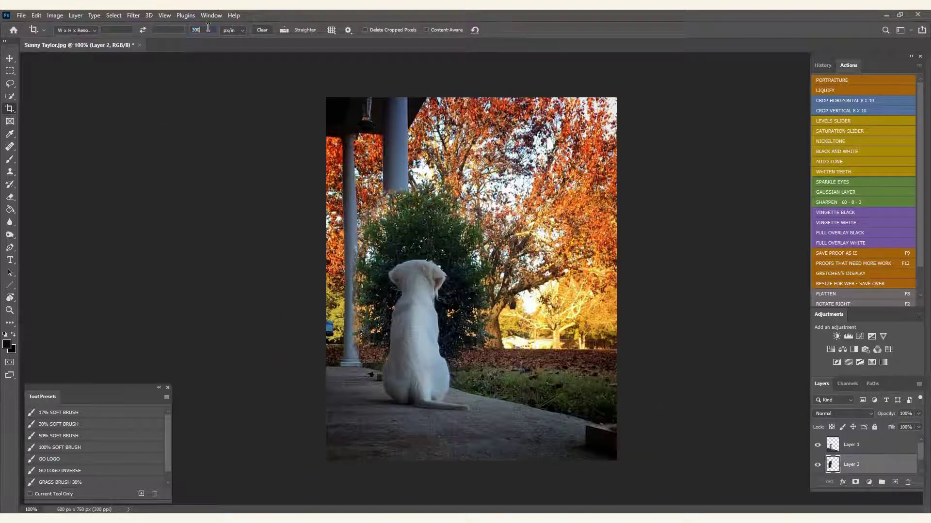
pyautogui.moveTo(207, 29); pyautogui.dragTo(173, 29)
pyautogui.write('72')
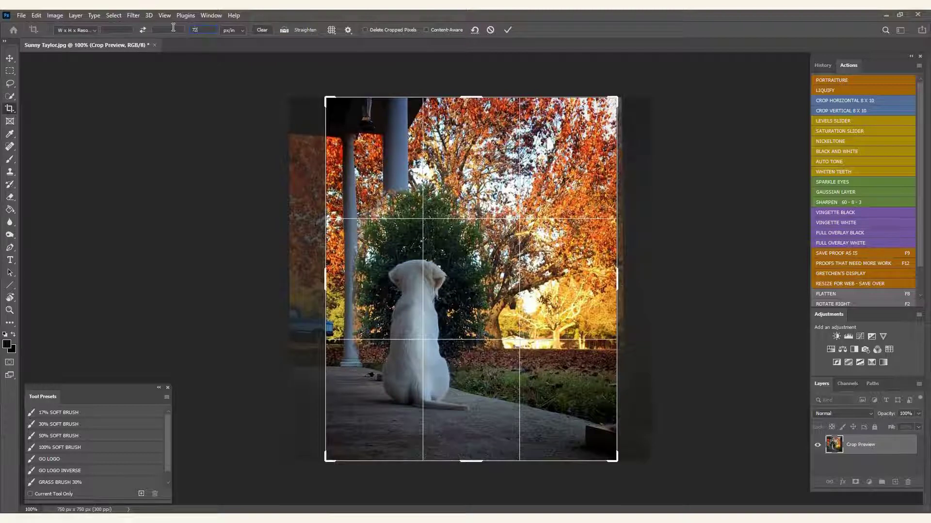
pyautogui.press('Return')
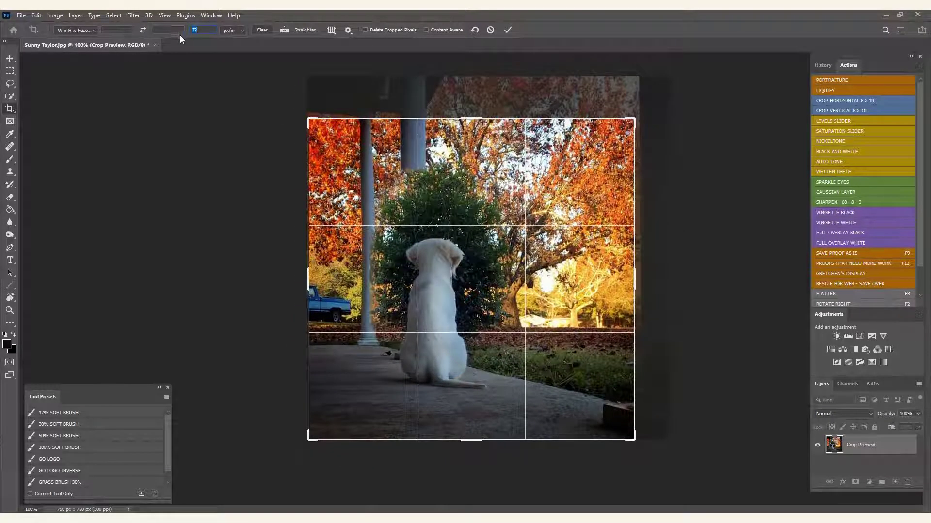
pyautogui.moveTo(630, 118)
pyautogui.mouseDown()
pyautogui.moveTo(650, 119)
pyautogui.moveTo(631, 116)
pyautogui.moveTo(656, 131)
pyautogui.moveTo(635, 119)
pyautogui.moveTo(648, 155)
pyautogui.moveTo(644, 129)
pyautogui.moveTo(655, 116)
pyautogui.moveTo(638, 120)
pyautogui.mouseUp()
pyautogui.moveTo(306, 124)
pyautogui.mouseDown()
pyautogui.moveTo(308, 81)
pyautogui.moveTo(306, 121)
pyautogui.mouseUp()
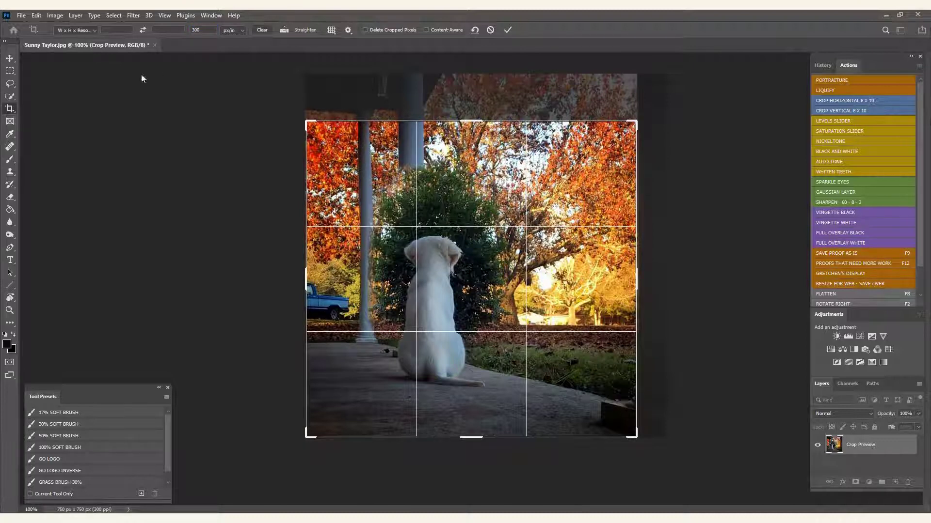
pyautogui.click(8, 76)
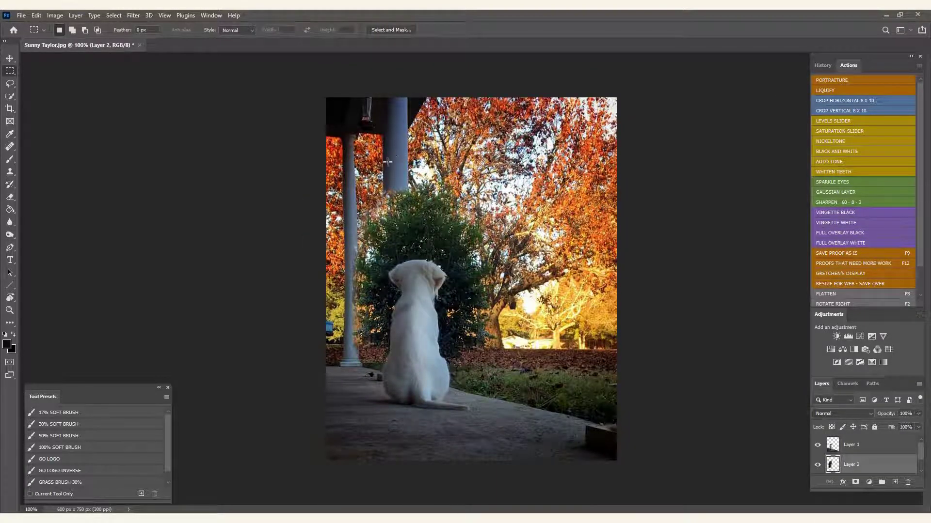
# Clone autumn leaves over the thick column above the bush on Layer 0, using a 25 px Clone Stamp
pyautogui.click(9, 172)
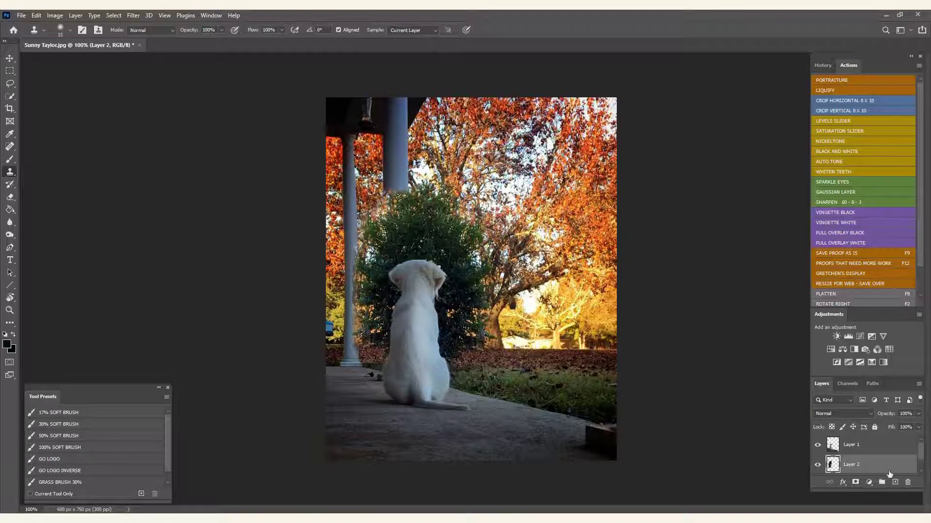
pyautogui.scroll(-1, 916, 452)
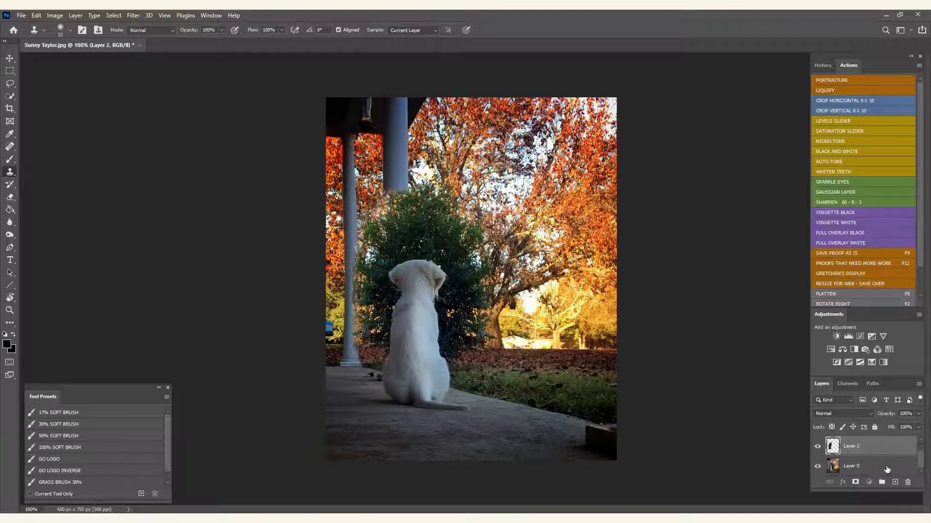
pyautogui.click(884, 467)
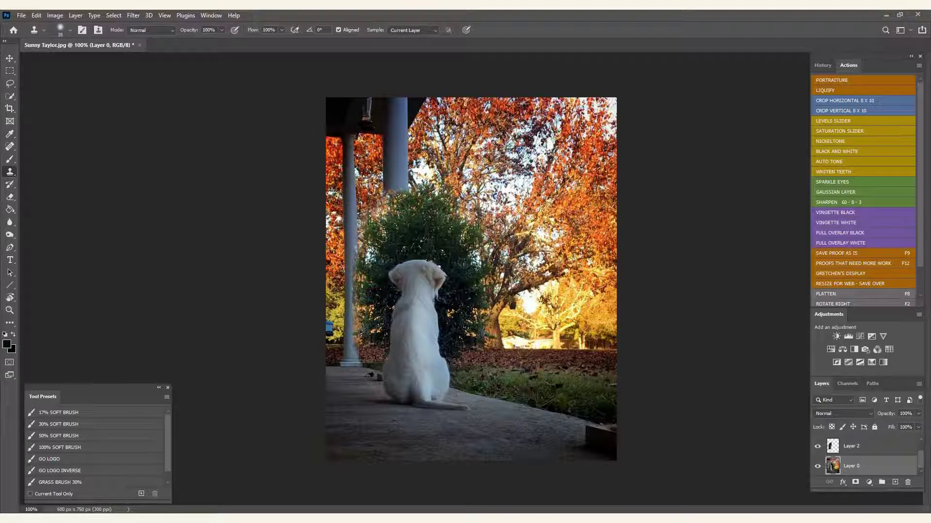
pyautogui.press(']')
pyautogui.press(']')
pyautogui.press(']')
pyautogui.press(']')
pyautogui.press('alt')
pyautogui.keyDown('alt'); pyautogui.click(580, 188); pyautogui.keyUp('alt')
pyautogui.press('[')
pyautogui.press('[')
pyautogui.press('[')
pyautogui.press('[')
pyautogui.press('[')
pyautogui.moveTo(397, 185)
pyautogui.mouseDown()
pyautogui.moveTo(404, 165)
pyautogui.moveTo(386, 176)
pyautogui.moveTo(409, 157)
pyautogui.moveTo(386, 156)
pyautogui.moveTo(405, 150)
pyautogui.moveTo(387, 147)
pyautogui.moveTo(406, 139)
pyautogui.moveTo(383, 158)
pyautogui.moveTo(382, 148)
pyautogui.moveTo(407, 138)
pyautogui.moveTo(383, 150)
pyautogui.mouseUp()
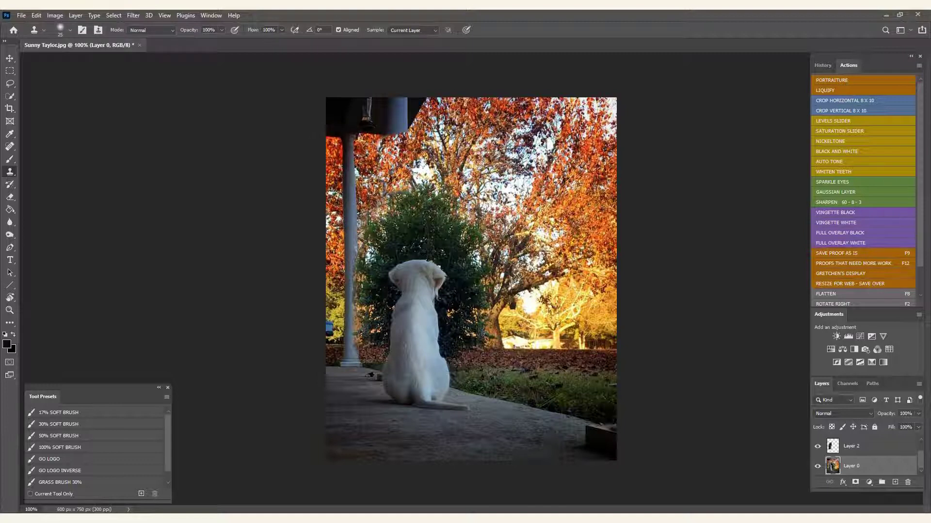
# Try cloning leaves over the bright sun spot under the tree branches, and revert those strokes through the history
pyautogui.moveTo(531, 302)
pyautogui.mouseDown()
pyautogui.moveTo(535, 320)
pyautogui.moveTo(526, 316)
pyautogui.mouseUp()
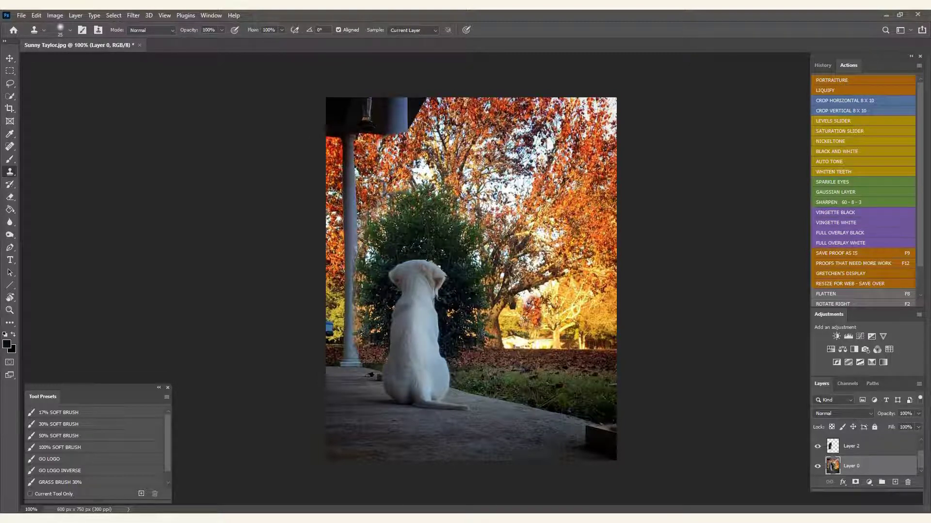
pyautogui.click(823, 67)
pyautogui.click(875, 256)
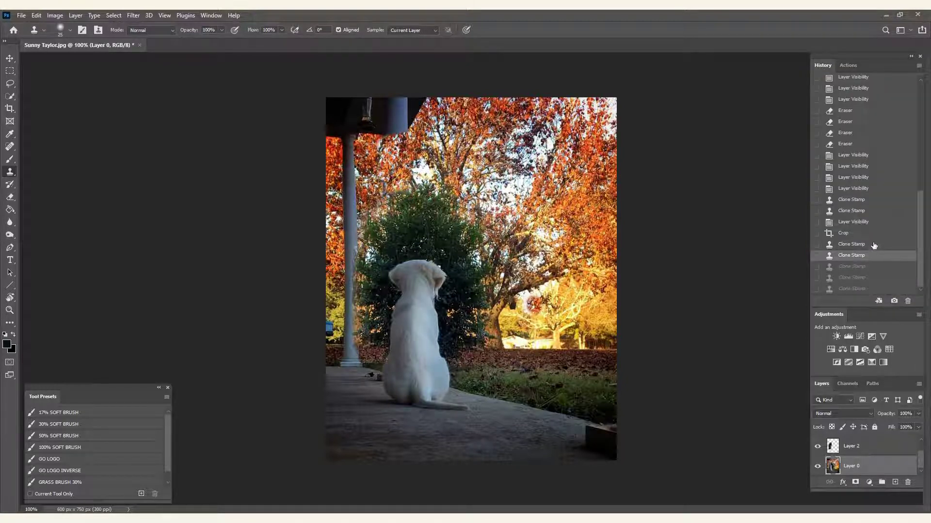
pyautogui.click(874, 245)
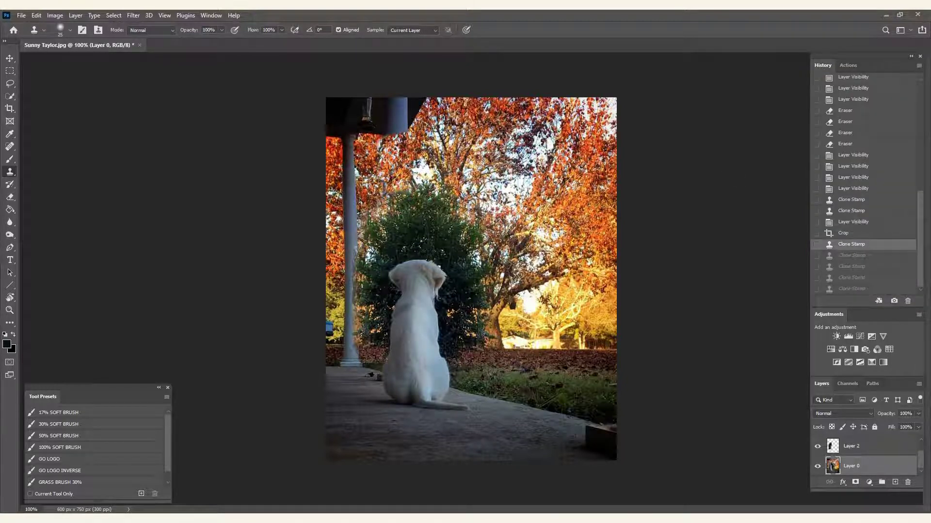
# Clone autumn leaves over the porch roof and column top on Layer 0, and touch up the foliage above the bush
pyautogui.press(']')
pyautogui.moveTo(390, 137)
pyautogui.mouseDown()
pyautogui.moveTo(335, 131)
pyautogui.moveTo(412, 127)
pyautogui.moveTo(342, 125)
pyautogui.moveTo(414, 117)
pyautogui.moveTo(406, 104)
pyautogui.moveTo(419, 105)
pyautogui.moveTo(345, 106)
pyautogui.moveTo(336, 117)
pyautogui.moveTo(358, 125)
pyautogui.moveTo(344, 103)
pyautogui.moveTo(365, 102)
pyautogui.moveTo(334, 106)
pyautogui.mouseUp()
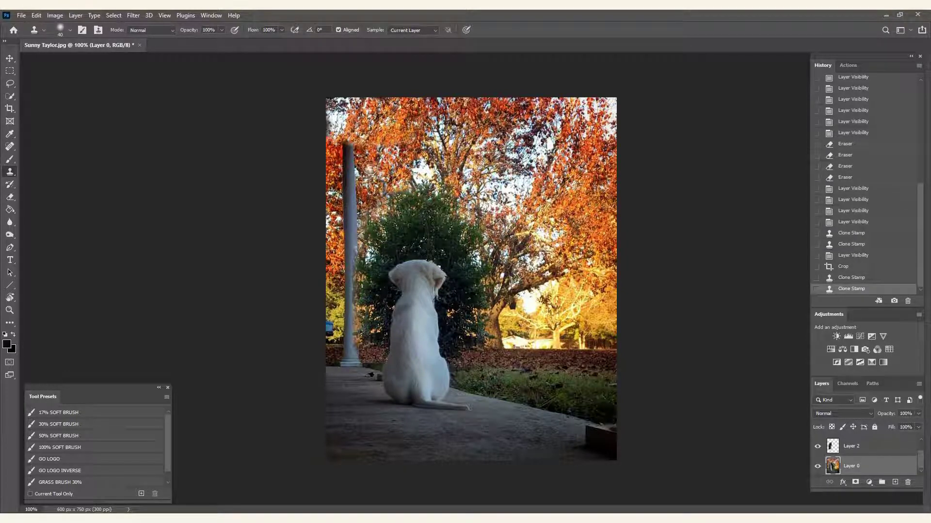
pyautogui.press('[')
pyautogui.press('[')
pyautogui.moveTo(365, 173); pyautogui.dragTo(375, 144)
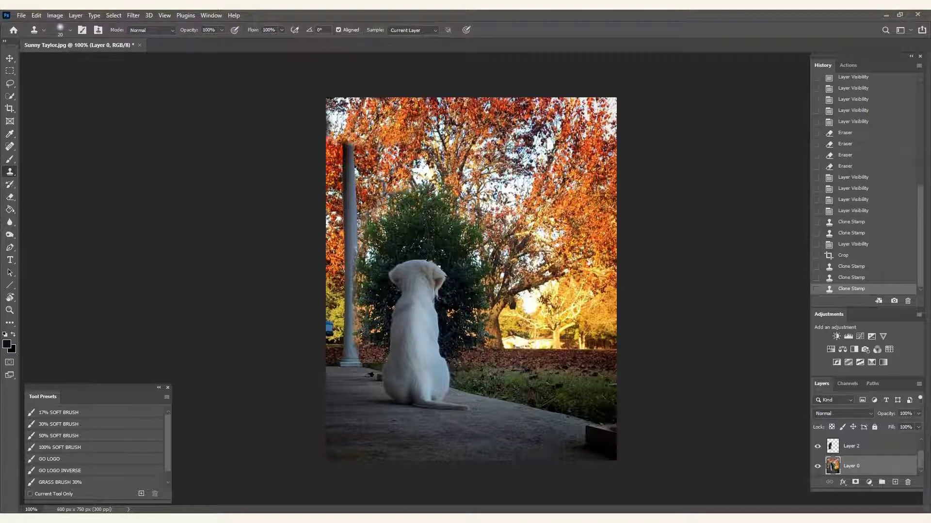
pyautogui.click(387, 141)
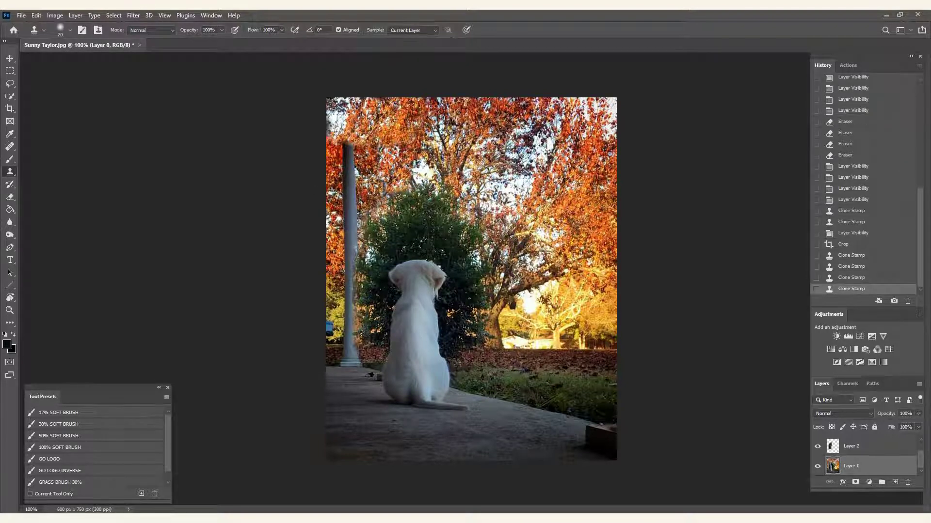
pyautogui.click(396, 142)
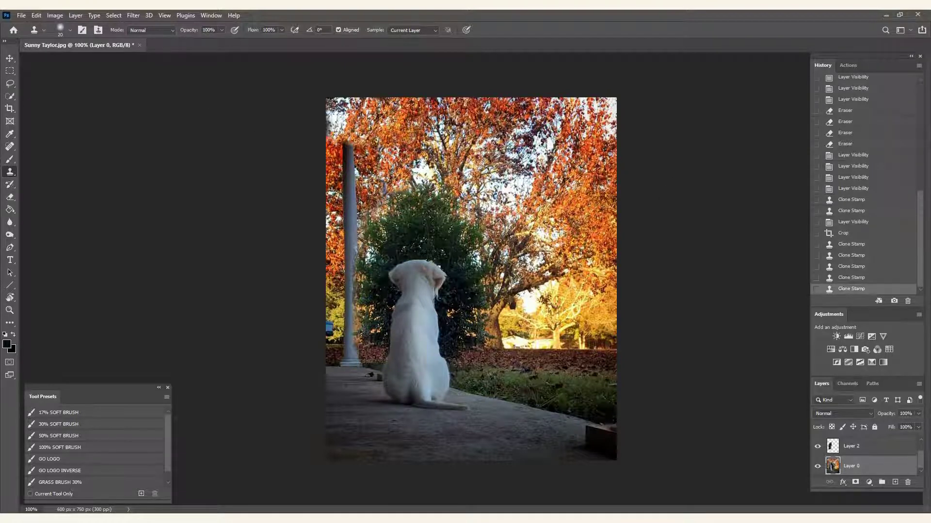
pyautogui.click(386, 197)
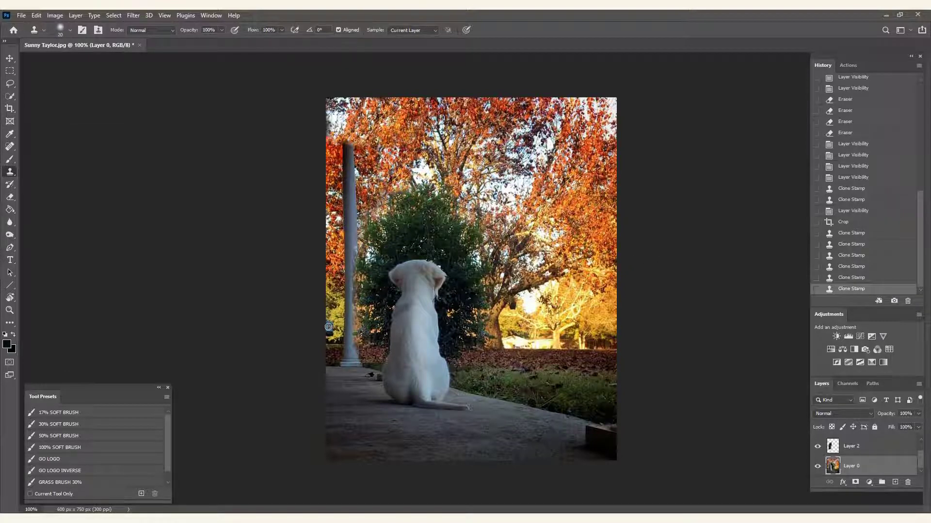
# Compare the uncropped photo with the latest cloned version by switching between their history states
pyautogui.click(877, 212)
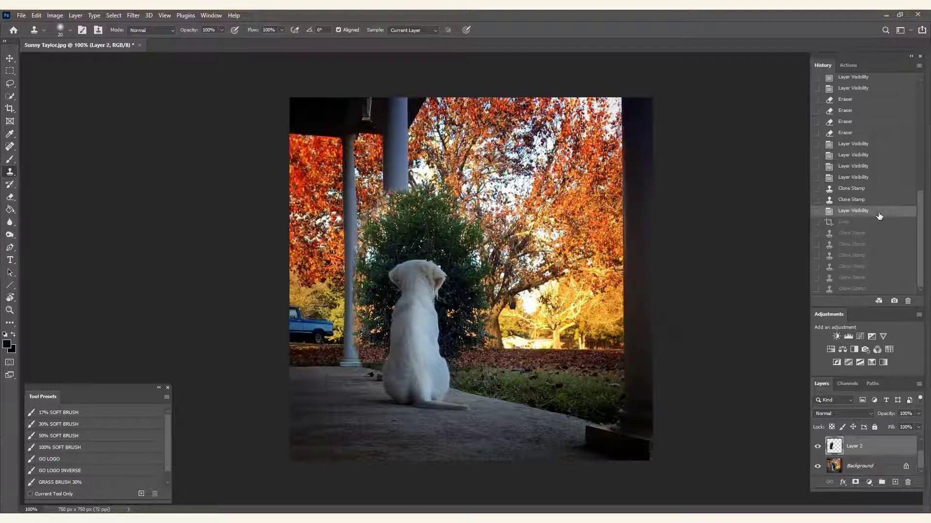
pyautogui.click(887, 289)
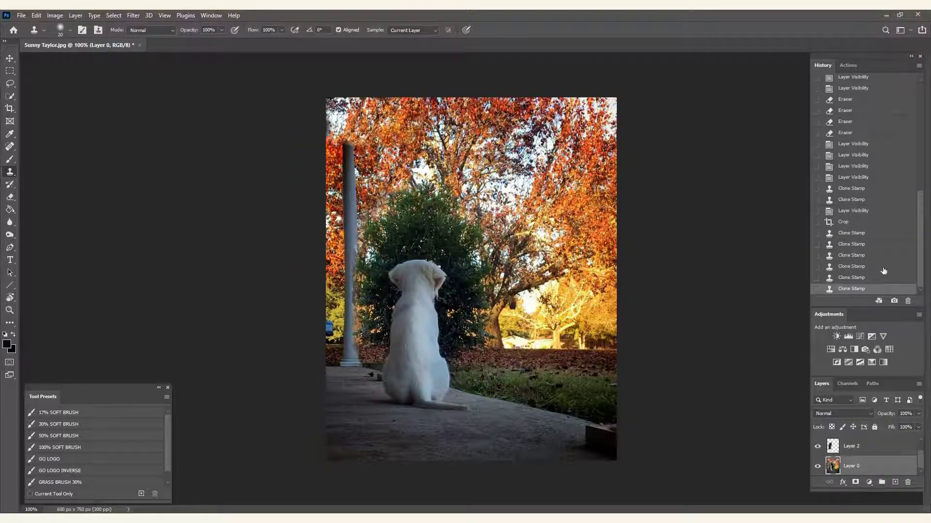
pyautogui.click(881, 211)
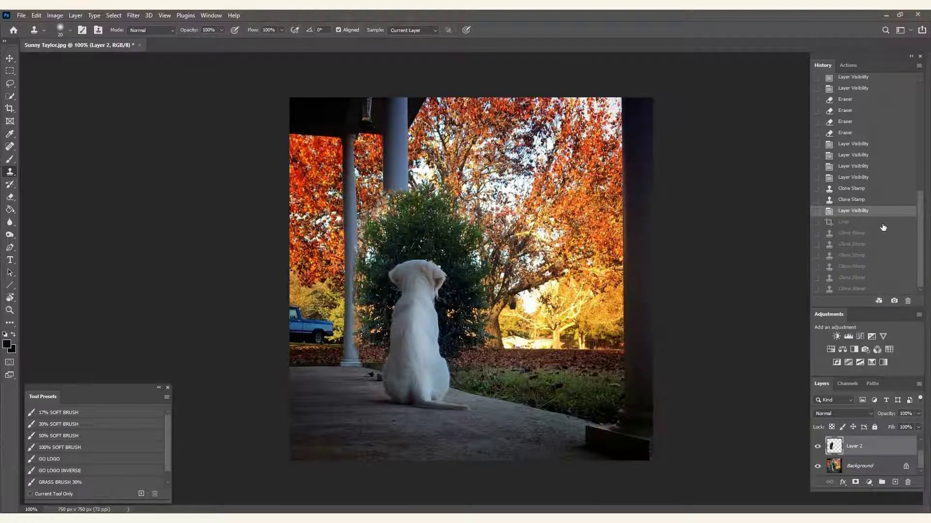
pyautogui.click(887, 290)
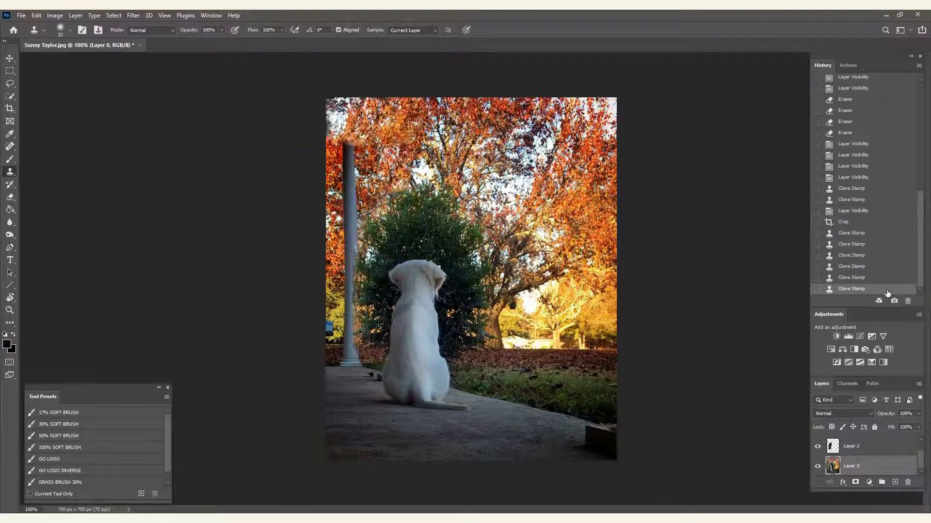
pyautogui.click(892, 215)
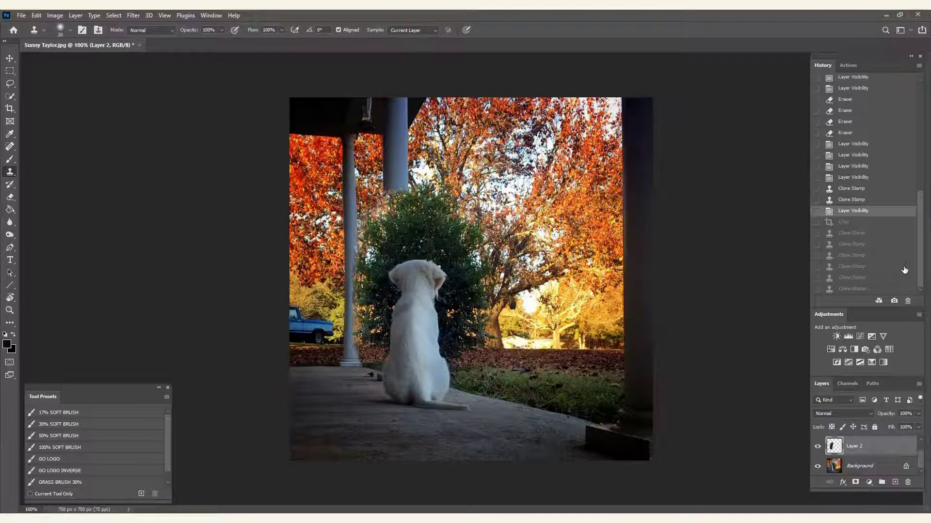
pyautogui.click(890, 288)
# Return to the history state before the crop, and clone leaves over the porch roof and thick column on the Background layer at 50 px
pyautogui.click(881, 215)
pyautogui.press(']')
pyautogui.press(']')
pyautogui.press(']')
pyautogui.keyDown('alt'); pyautogui.click(592, 199); pyautogui.keyUp('alt')
pyautogui.click(881, 473)
pyautogui.moveTo(426, 190)
pyautogui.mouseDown()
pyautogui.moveTo(387, 184)
pyautogui.moveTo(404, 162)
pyautogui.moveTo(393, 153)
pyautogui.moveTo(405, 137)
pyautogui.moveTo(383, 138)
pyautogui.moveTo(399, 126)
pyautogui.moveTo(398, 104)
pyautogui.moveTo(366, 127)
pyautogui.moveTo(326, 133)
pyautogui.moveTo(359, 129)
pyautogui.moveTo(350, 141)
pyautogui.moveTo(350, 133)
pyautogui.moveTo(292, 128)
pyautogui.moveTo(334, 117)
pyautogui.mouseUp()
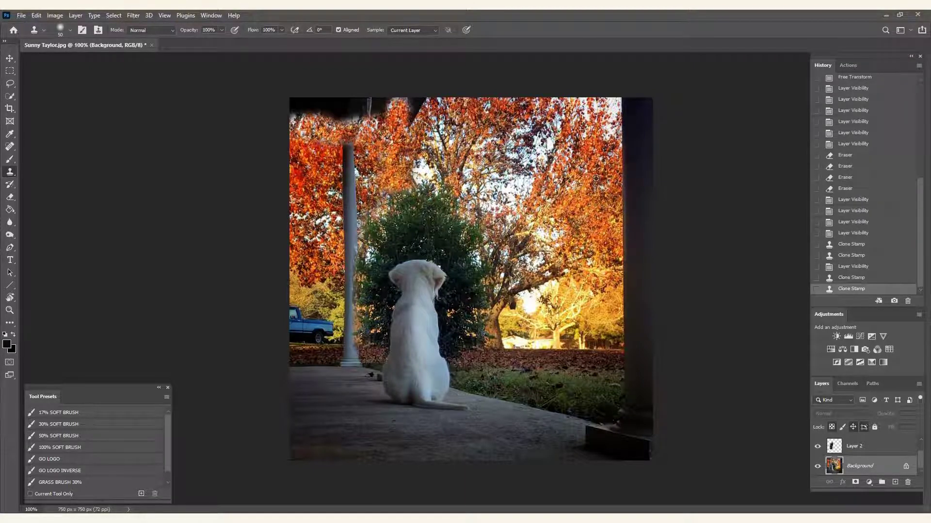
pyautogui.moveTo(414, 121)
pyautogui.mouseDown()
pyautogui.moveTo(357, 117)
pyautogui.moveTo(360, 103)
pyautogui.moveTo(333, 109)
pyautogui.moveTo(336, 118)
pyautogui.moveTo(314, 118)
pyautogui.moveTo(321, 105)
pyautogui.moveTo(296, 114)
pyautogui.mouseUp()
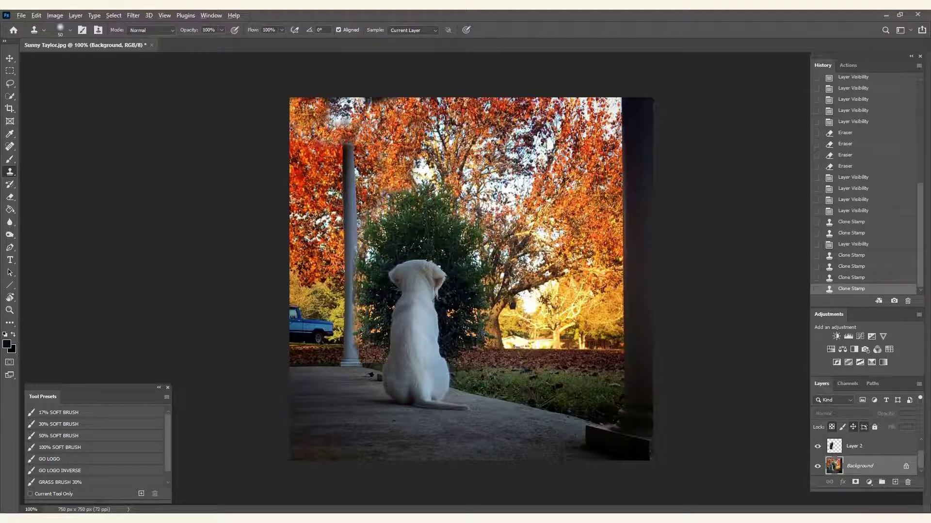
# Clone fresh leaf samples over the smudged patches in the sky area where the porch roof was
pyautogui.keyDown('alt'); pyautogui.click(315, 164); pyautogui.keyUp('alt')
pyautogui.moveTo(326, 119); pyautogui.dragTo(336, 122)
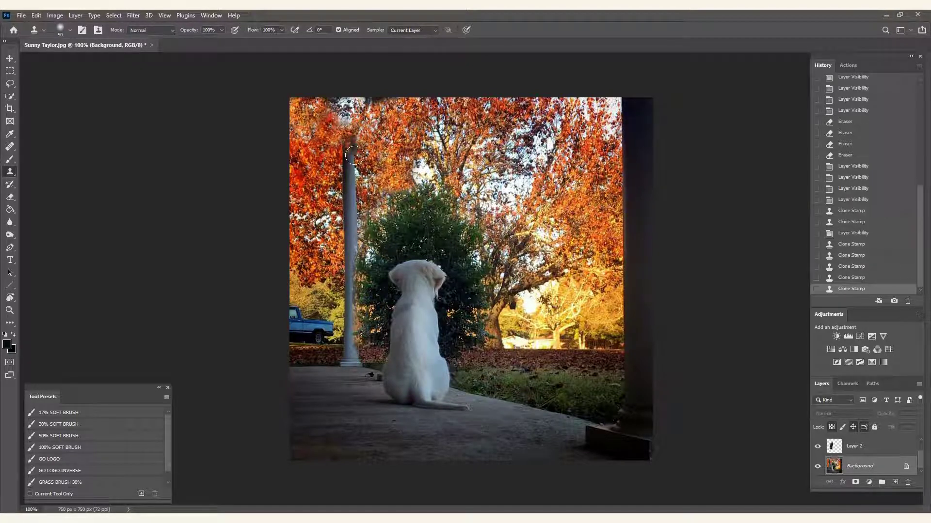
pyautogui.keyDown('alt'); pyautogui.click(408, 117); pyautogui.keyUp('alt')
pyautogui.click(377, 104)
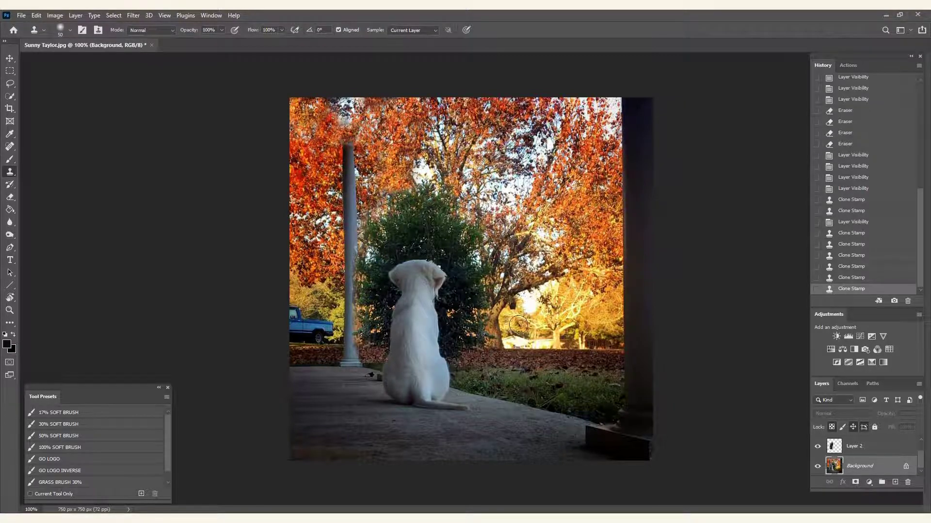
# Clone yellow foliage over the blue truck beside the thin column on the Background layer
pyautogui.hotkey('ctrl', '+')
pyautogui.moveTo(226, 350)
pyautogui.mouseDown()
pyautogui.moveTo(232, 272)
pyautogui.moveTo(250, 398)
pyautogui.moveTo(227, 257)
pyautogui.moveTo(263, 334)
pyautogui.mouseUp()
pyautogui.hotkey('ctrl', '-')
pyautogui.press(']')
pyautogui.press(']')
pyautogui.keyDown('alt'); pyautogui.click(295, 284); pyautogui.keyUp('alt')
pyautogui.moveTo(293, 311)
pyautogui.mouseDown()
pyautogui.moveTo(330, 321)
pyautogui.moveTo(292, 322)
pyautogui.moveTo(326, 328)
pyautogui.moveTo(319, 335)
pyautogui.moveTo(294, 331)
pyautogui.mouseUp()
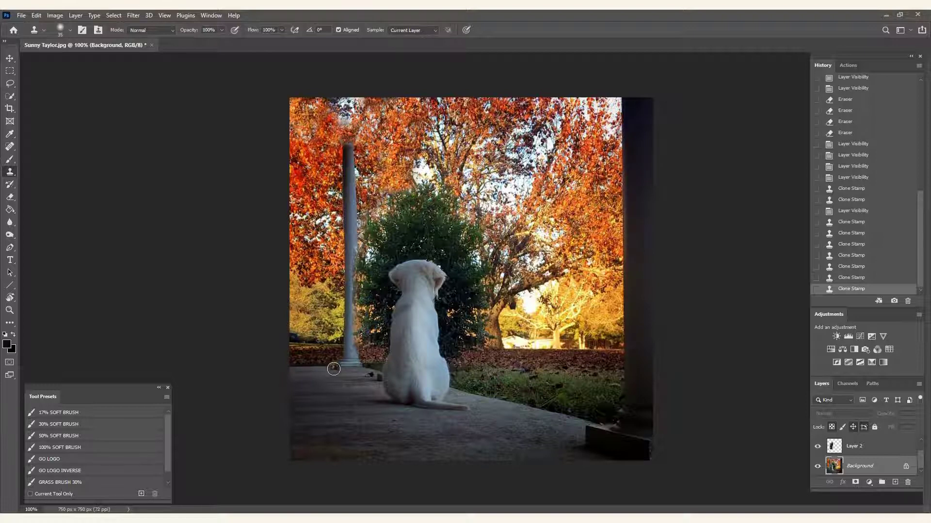
# Remove the leftover traces of the truck along the ground line with a 15 px Clone Stamp
pyautogui.press('[')
pyautogui.press('[')
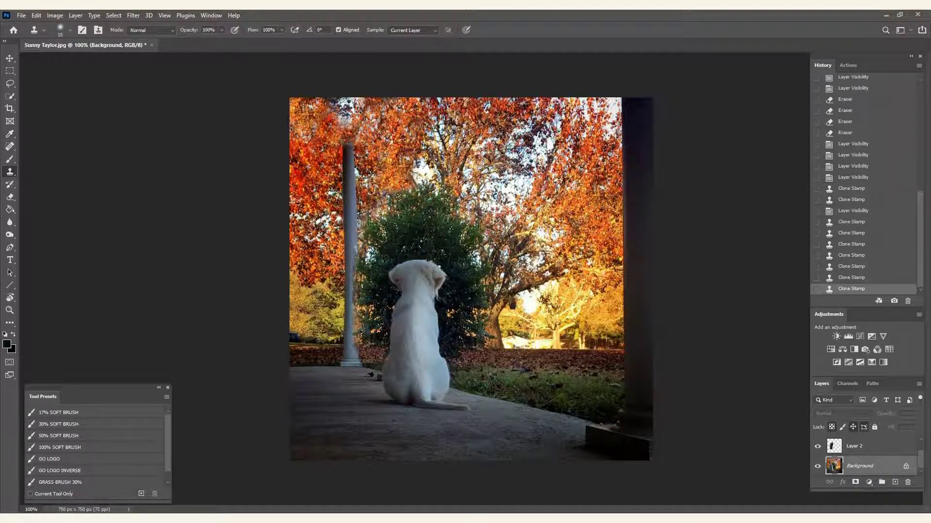
pyautogui.moveTo(331, 334)
pyautogui.mouseDown()
pyautogui.moveTo(291, 336)
pyautogui.moveTo(333, 340)
pyautogui.mouseUp()
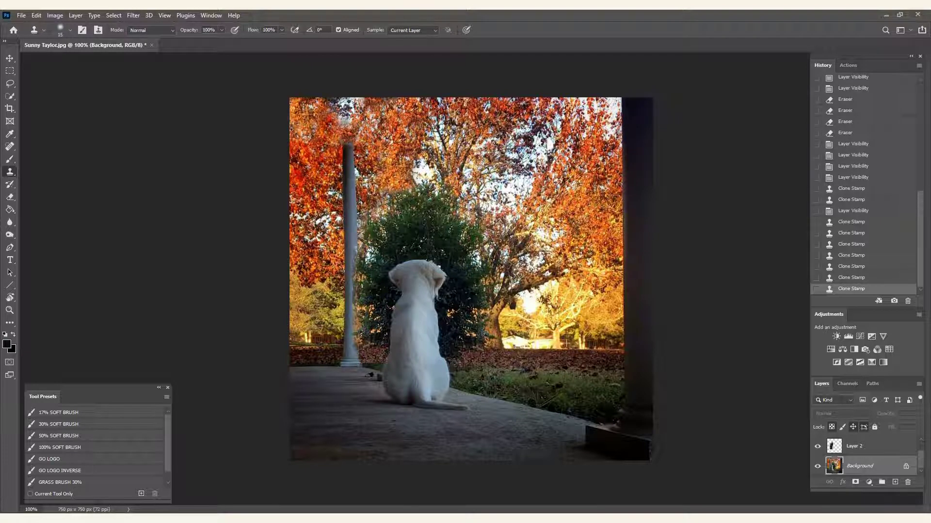
pyautogui.moveTo(296, 332); pyautogui.dragTo(298, 333)
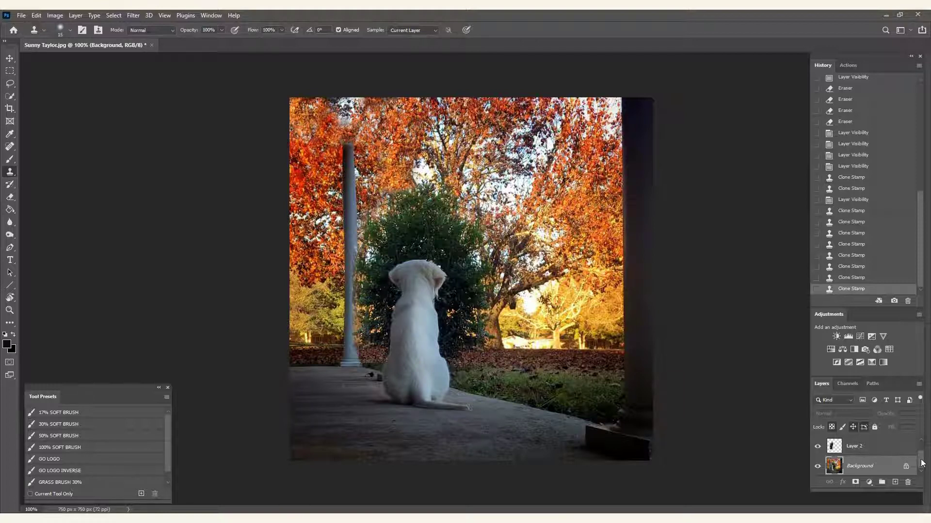
# Erase the edge of the bush on Layer 2 where it overlaps the thin column, using a 10 px Eraser
pyautogui.scroll(1, 877, 459)
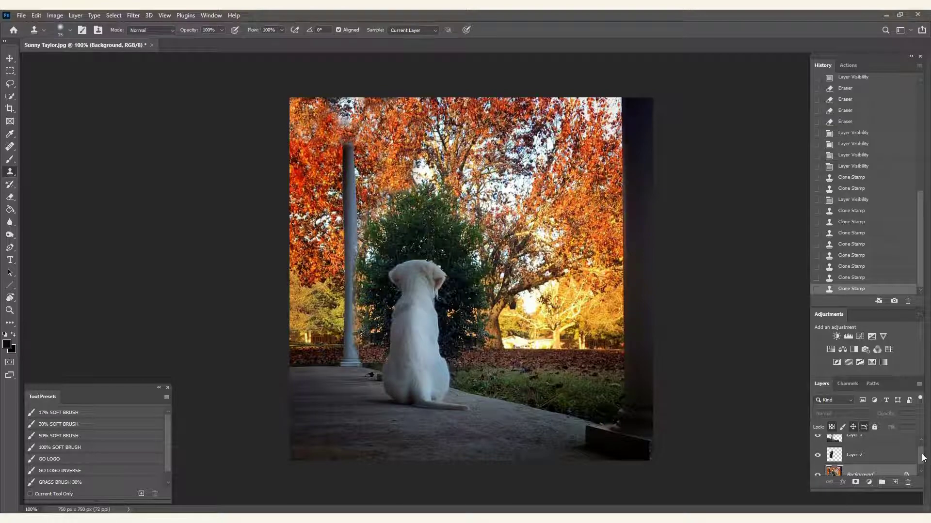
pyautogui.moveTo(923, 458); pyautogui.dragTo(923, 449)
pyautogui.click(884, 467)
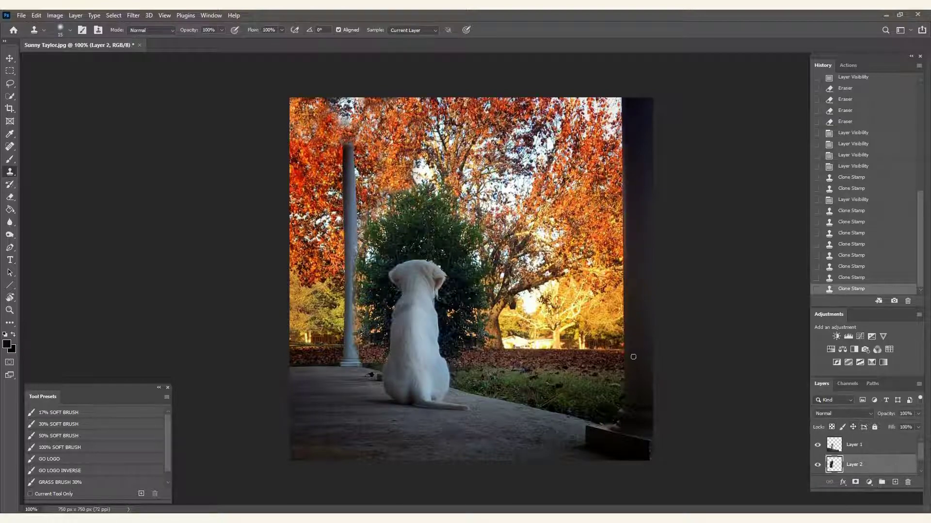
pyautogui.hotkey('ctrl', '+')
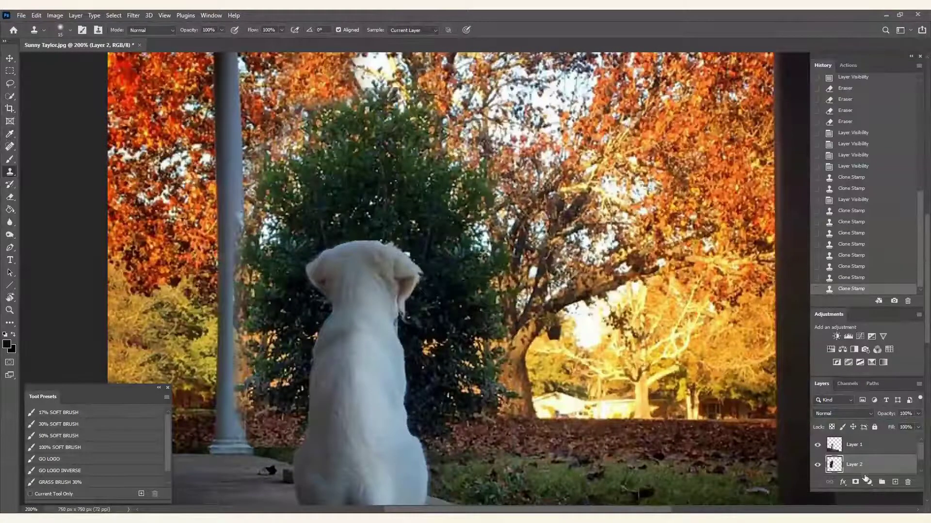
pyautogui.press('e')
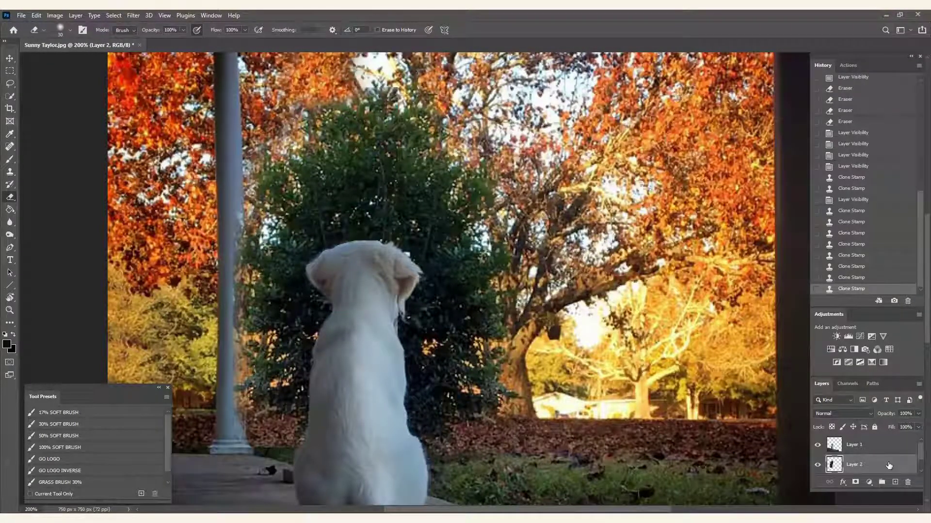
pyautogui.press('[')
pyautogui.press('[')
pyautogui.press('[')
pyautogui.moveTo(236, 243)
pyautogui.mouseDown()
pyautogui.moveTo(238, 271)
pyautogui.moveTo(241, 210)
pyautogui.moveTo(241, 313)
pyautogui.moveTo(234, 313)
pyautogui.moveTo(243, 253)
pyautogui.moveTo(241, 412)
pyautogui.mouseUp()
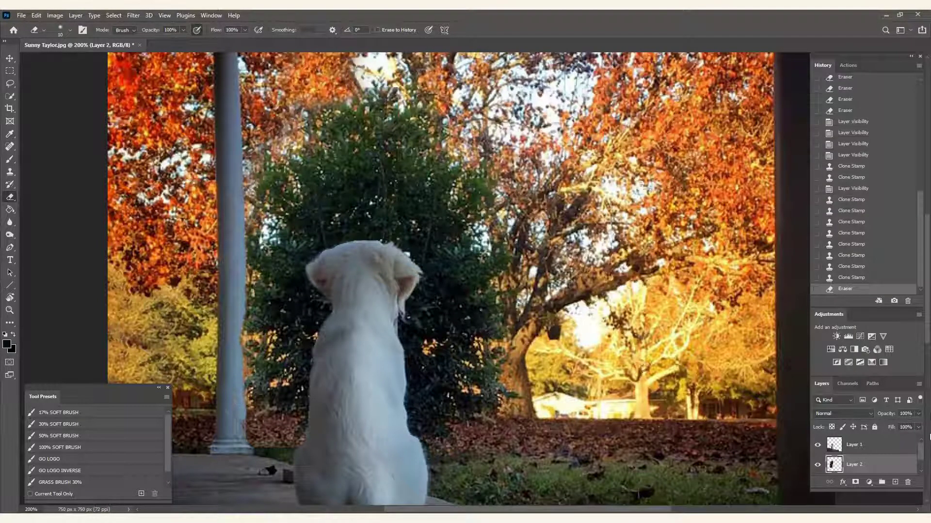
# Toggle the visibility of Layer 2 to check the bush edge against the thin column
pyautogui.click(818, 468)
pyautogui.click(818, 468)
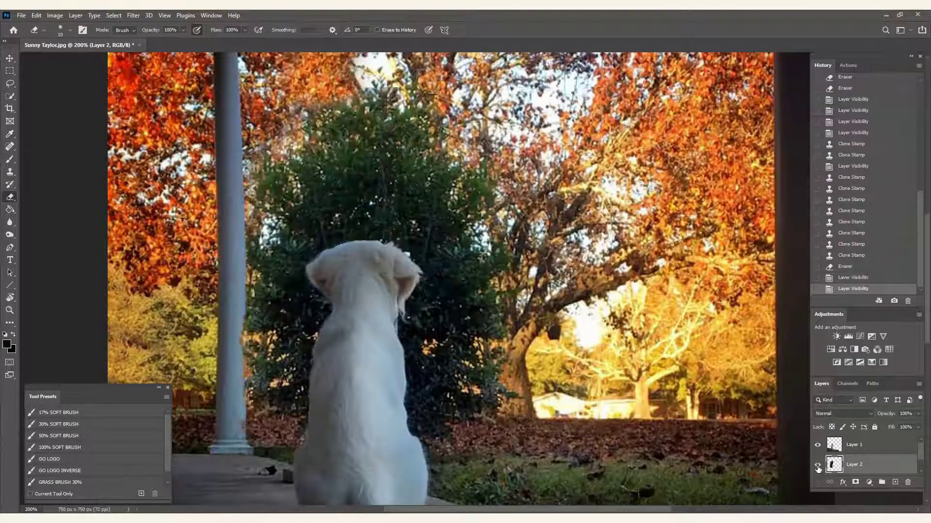
pyautogui.click(818, 467)
pyautogui.click(818, 467)
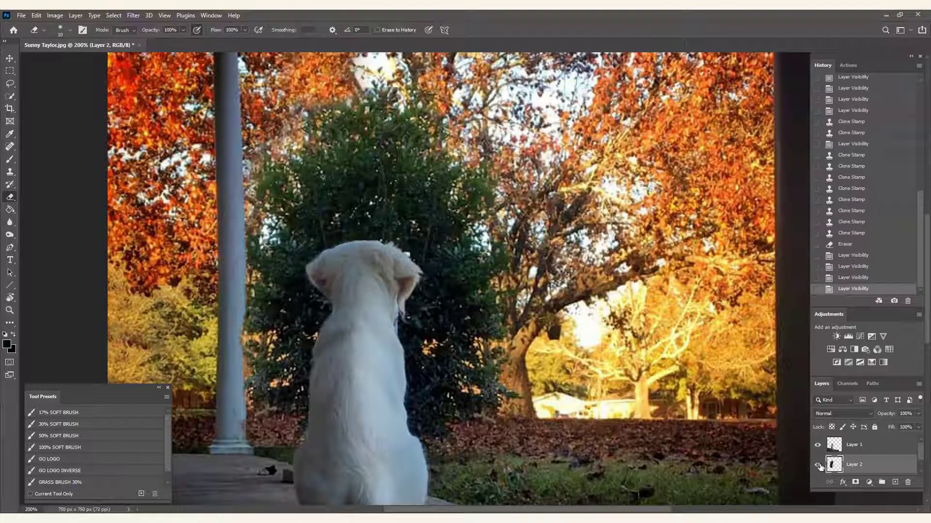
pyautogui.click(818, 467)
pyautogui.click(819, 467)
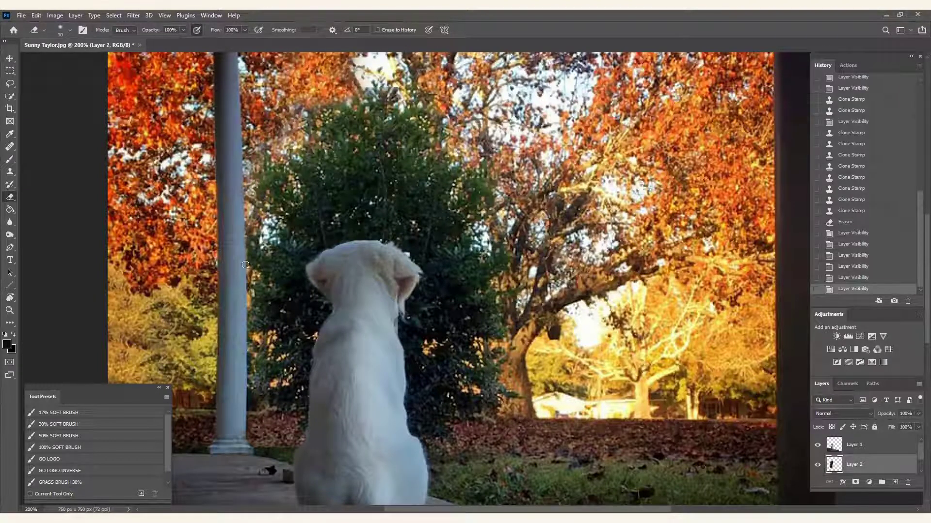
# Erase the remaining Layer 2 fringe beside the thin column and above the bush, enlarging the Eraser to 25 px
pyautogui.click(245, 161)
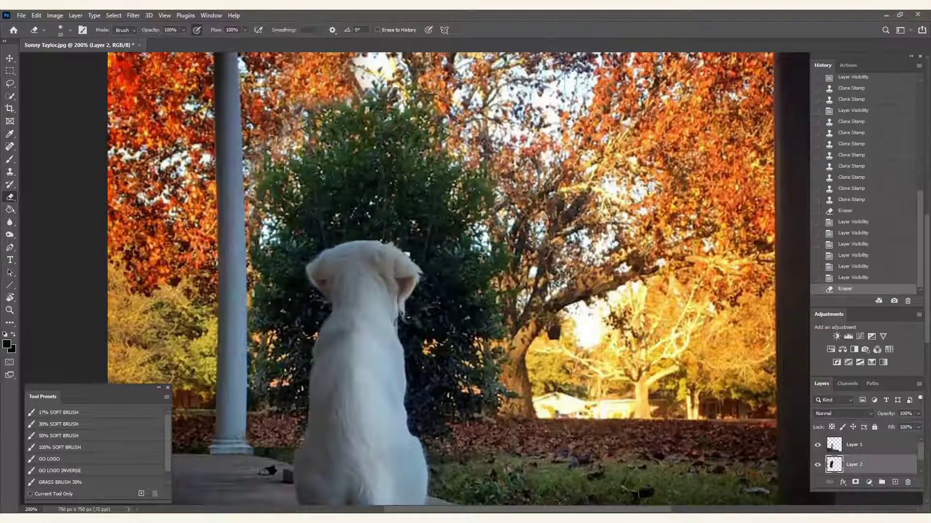
pyautogui.press(']')
pyautogui.press(']')
pyautogui.press(']')
pyautogui.moveTo(294, 99); pyautogui.dragTo(291, 121)
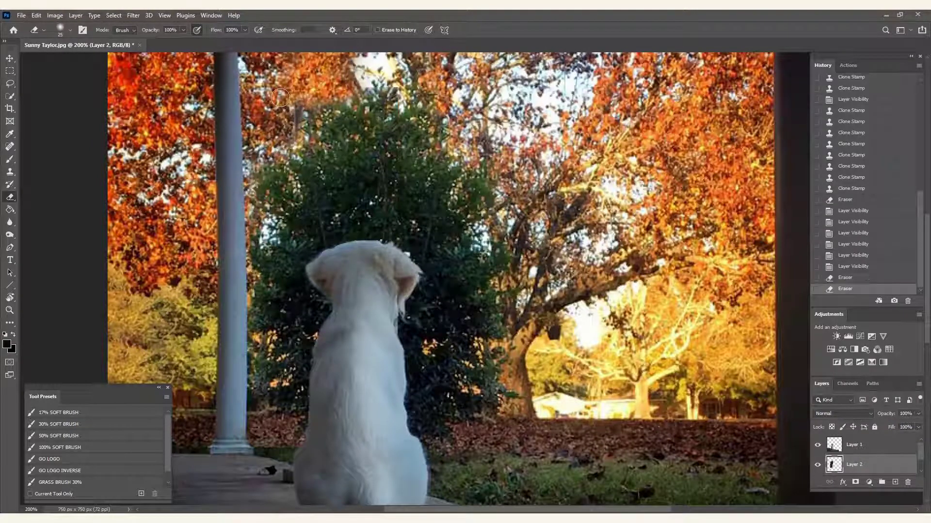
# Undo the last Layer 2 erase and try a 25 px Eraser stroke along the bush's upper left edge
pyautogui.hotkey('ctrl', 'z')
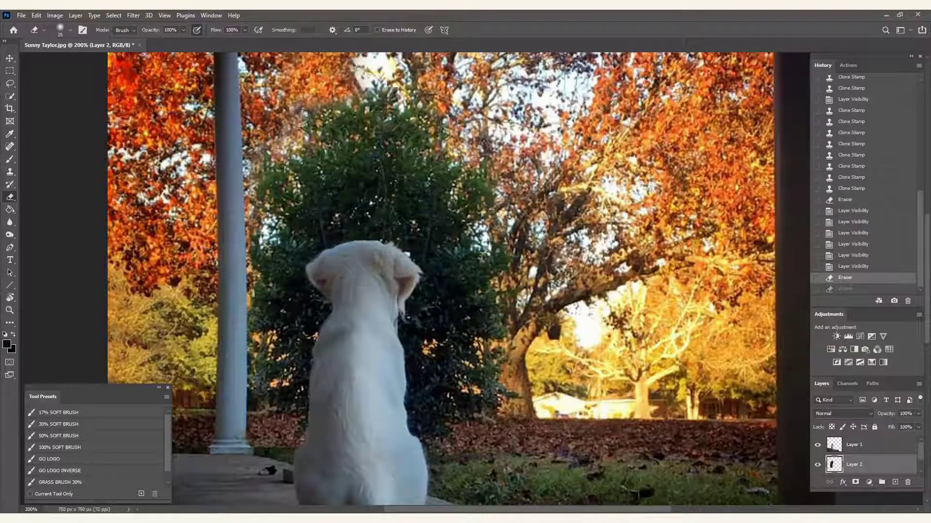
pyautogui.moveTo(292, 113)
pyautogui.mouseDown()
pyautogui.moveTo(305, 136)
pyautogui.moveTo(297, 146)
pyautogui.moveTo(312, 152)
pyautogui.mouseUp()
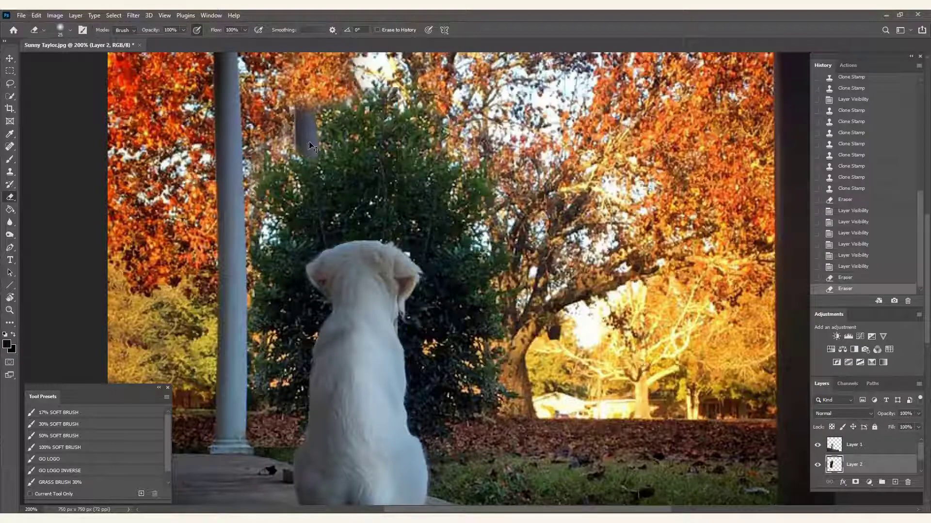
pyautogui.hotkey('ctrl', 'z')
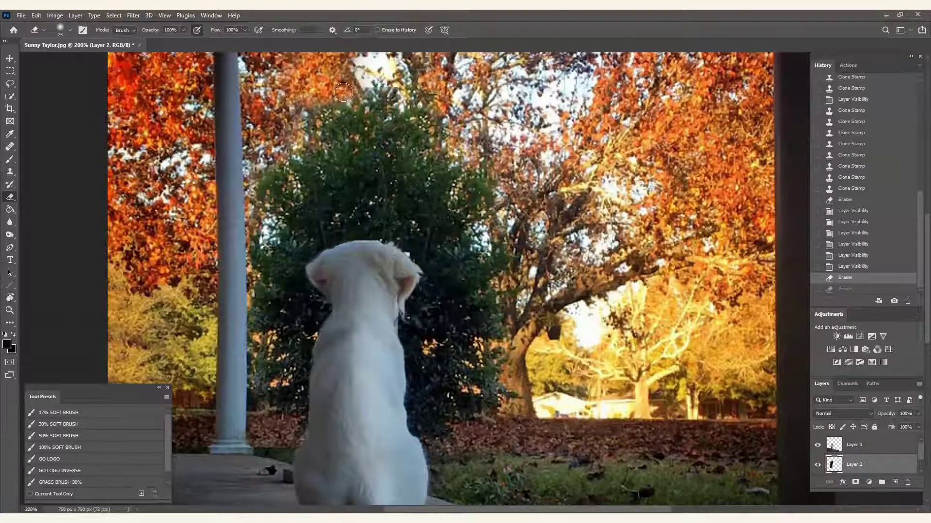
# Erase the leftover Layer 2 fringe around the top of the bush, reducing the Eraser to 9 px
pyautogui.hotkey('ctrl', 'shift', 'z')
pyautogui.hotkey('ctrl', '+')
pyautogui.moveTo(370, 109); pyautogui.dragTo(428, 301)
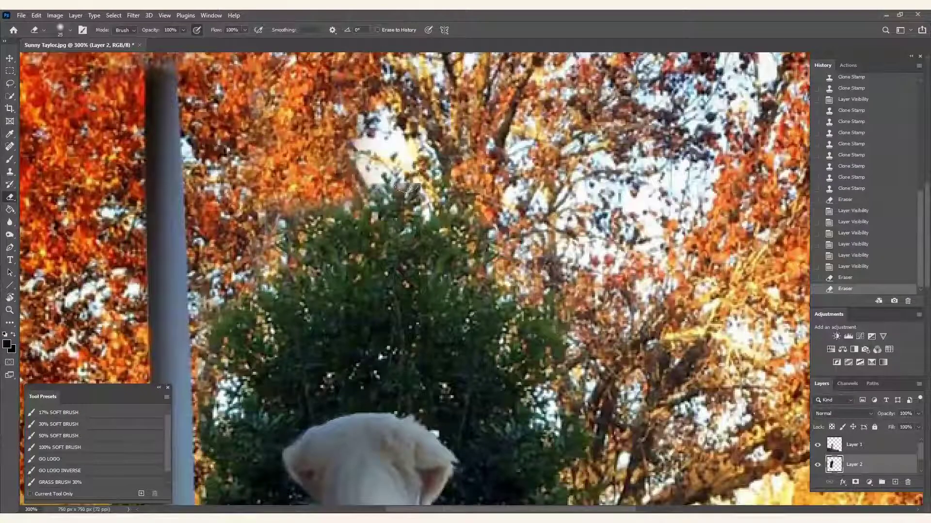
pyautogui.press('[')
pyautogui.moveTo(415, 183)
pyautogui.mouseDown()
pyautogui.moveTo(365, 190)
pyautogui.moveTo(425, 194)
pyautogui.mouseUp()
pyautogui.hotkey('ctrl', '-')
pyautogui.hotkey('ctrl', '-')
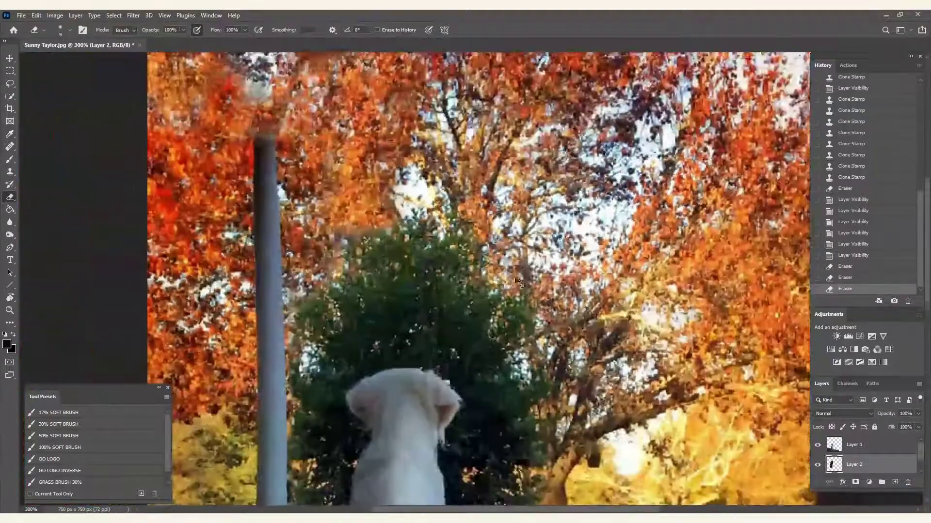
# Try a short 9 px Eraser stroke on Layer 2 beside the bush's upper left edge, and undo it
pyautogui.hotkey('ctrl', '+')
pyautogui.moveTo(313, 331); pyautogui.dragTo(322, 327)
pyautogui.scroll(2, 323, 327)
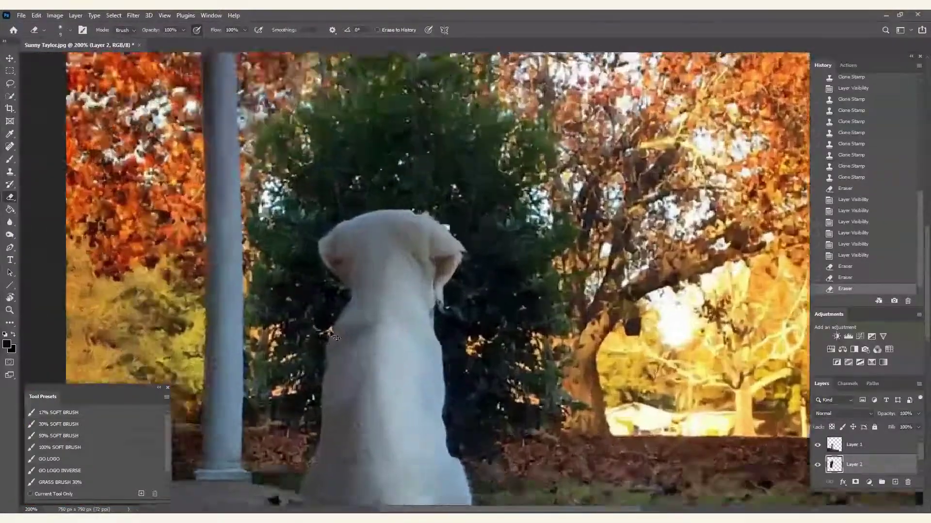
pyautogui.moveTo(415, 244); pyautogui.dragTo(366, 355)
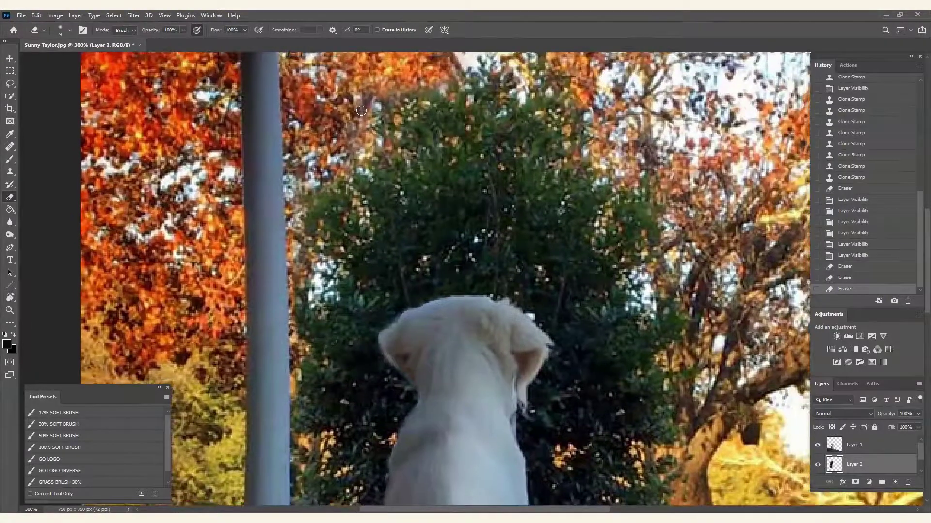
pyautogui.moveTo(362, 110); pyautogui.dragTo(361, 124)
pyautogui.hotkey('ctrl', 'z')
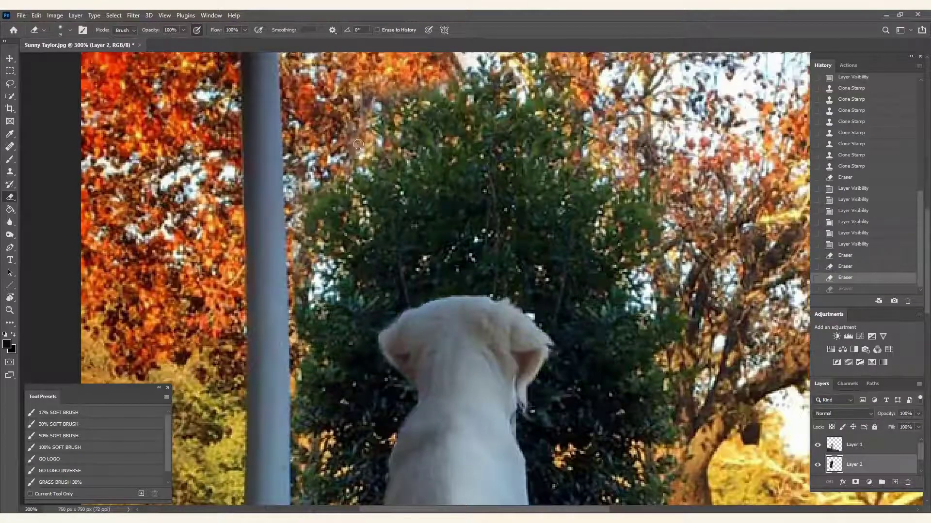
# Erase the lower part of Layer 2 on the ground between the thin column and the dog with a 20 px Eraser
pyautogui.scroll(-2, 361, 156)
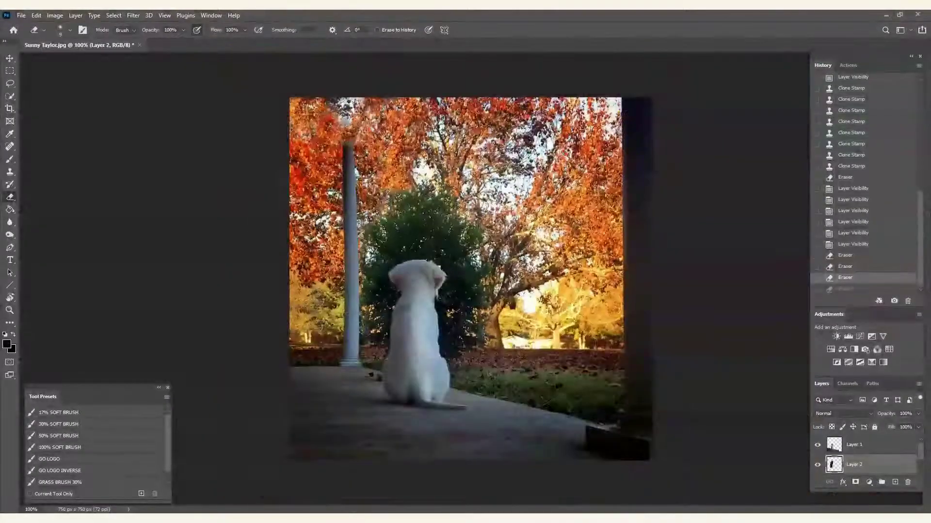
pyautogui.scroll(2, 415, 242)
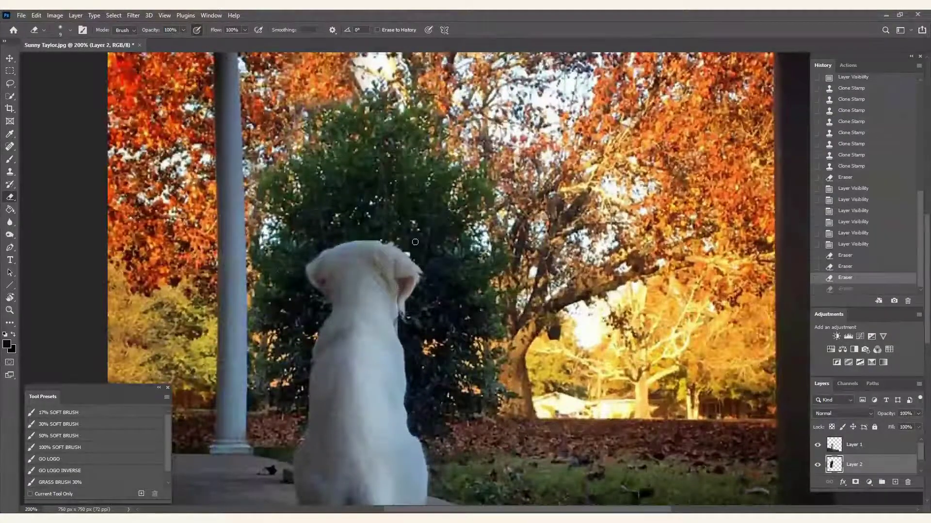
pyautogui.press(']')
pyautogui.moveTo(283, 443)
pyautogui.mouseDown()
pyautogui.moveTo(255, 439)
pyautogui.moveTo(272, 435)
pyautogui.mouseUp()
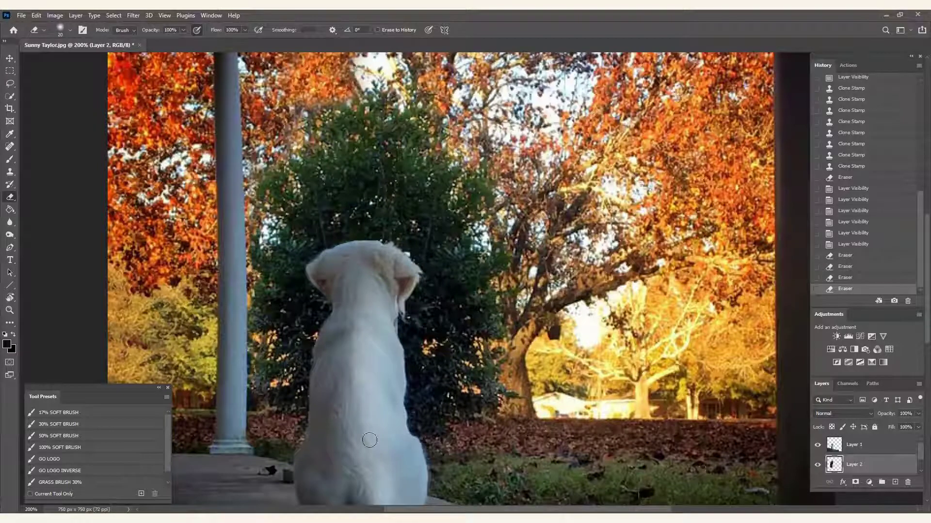
# Toggle the visibility of Layer 2 to compare the mirrored bush with the original column area
pyautogui.click(818, 465)
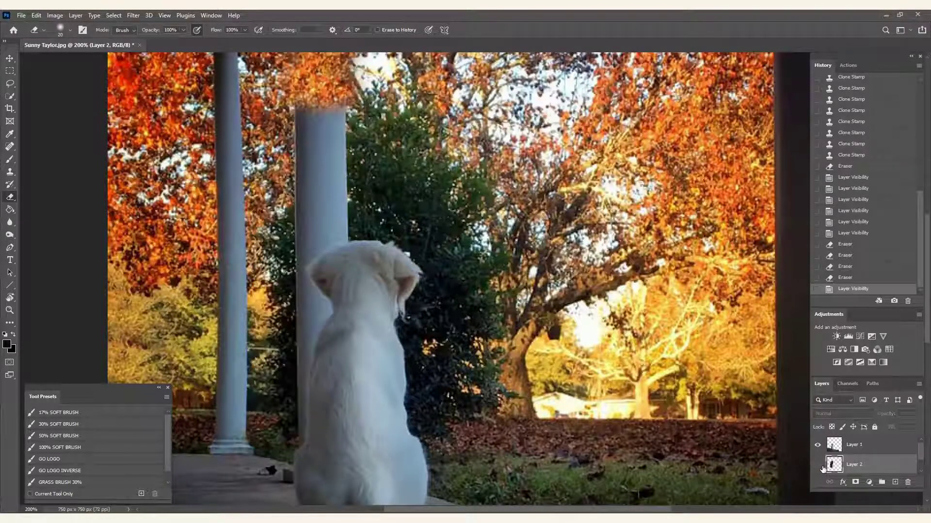
pyautogui.click(818, 465)
pyautogui.click(822, 466)
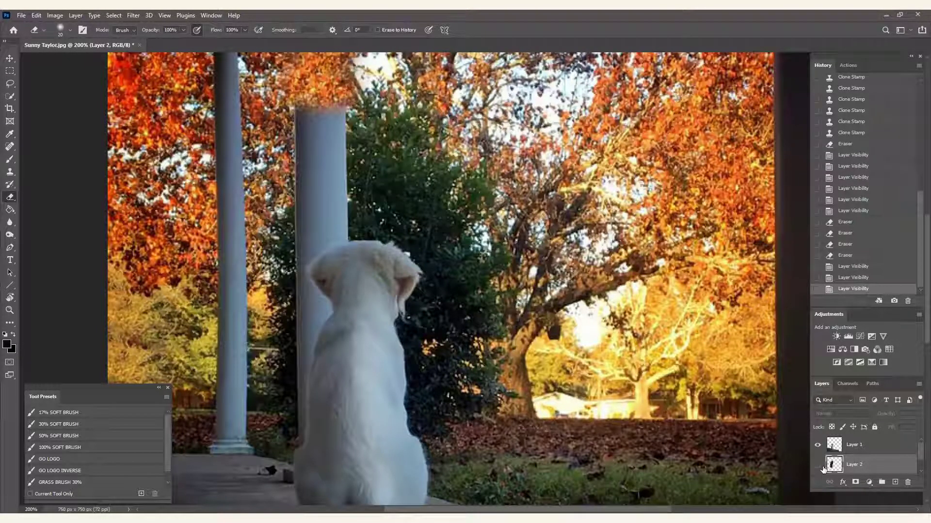
pyautogui.click(818, 465)
# Dab away Layer 2 remnants near the dog's ear and at the bush top, using the Eraser at 25 px and 20 px
pyautogui.press(']')
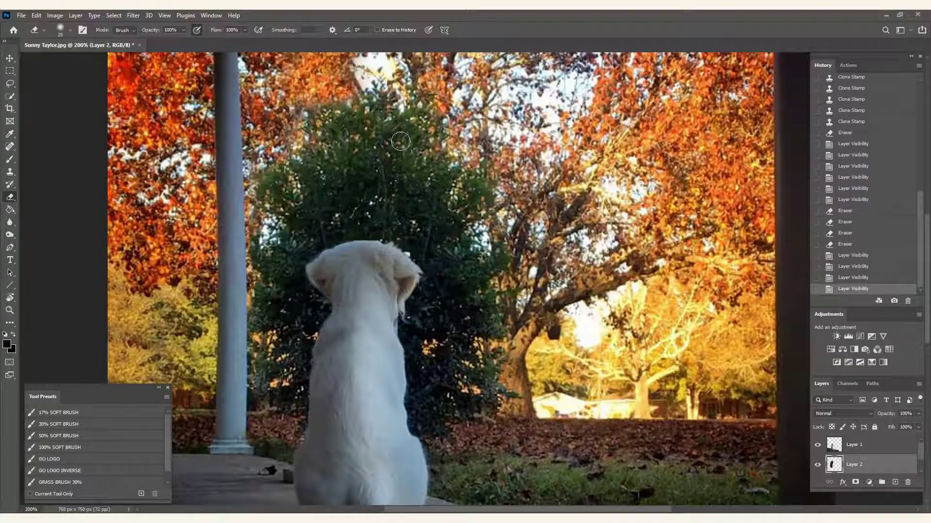
pyautogui.click(415, 250)
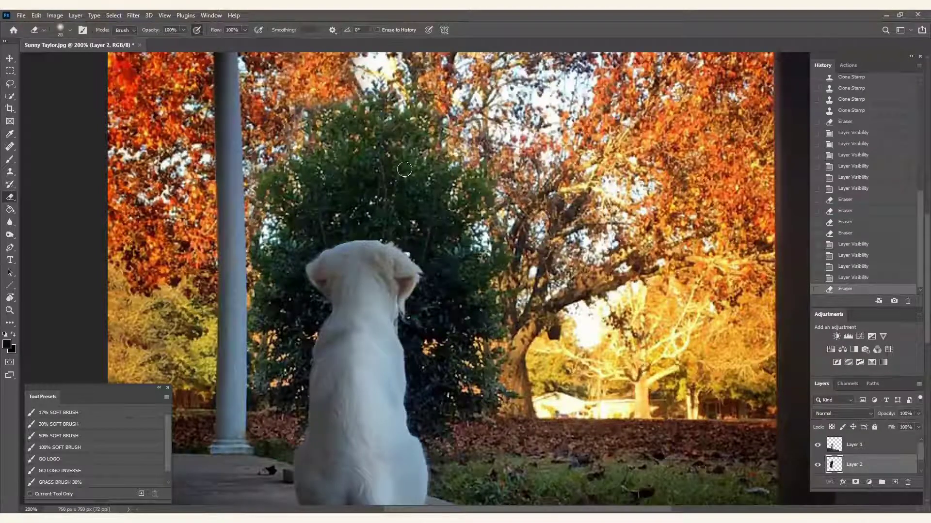
pyautogui.press('[')
pyautogui.click(392, 112)
# Toggle Layer 2 repeatedly to examine how the mirrored bush meets the dog's head and back up close
pyautogui.click(818, 466)
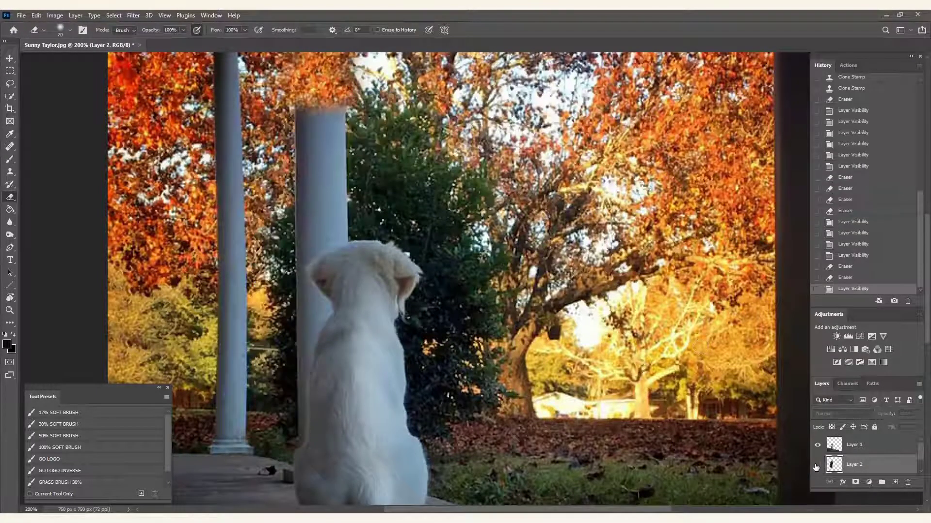
pyautogui.click(817, 466)
pyautogui.click(817, 465)
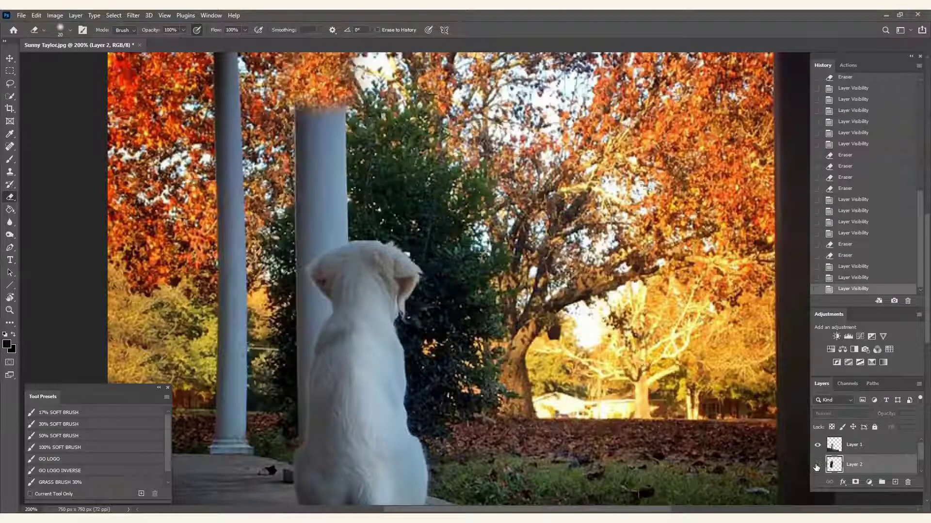
pyautogui.click(817, 466)
pyautogui.hotkey('ctrl', '+')
pyautogui.moveTo(398, 336); pyautogui.dragTo(442, 264)
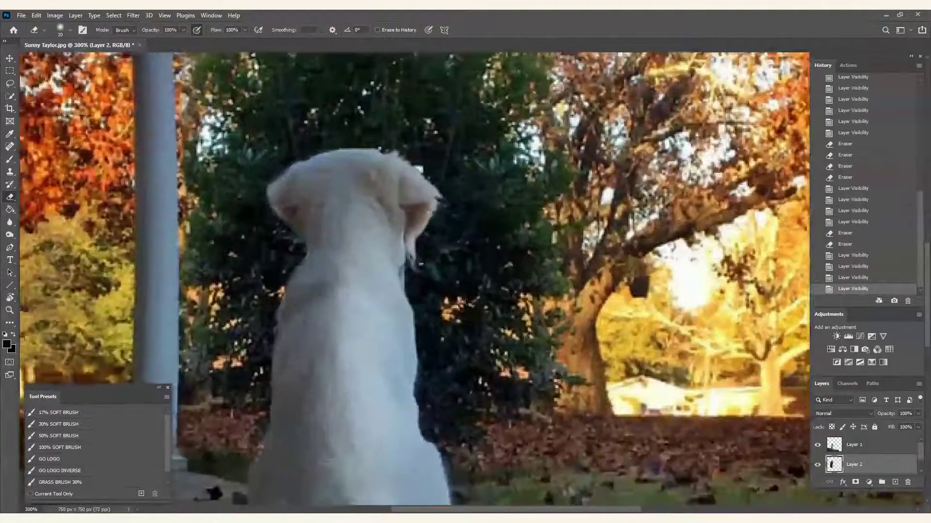
pyautogui.hotkey('ctrl', '+')
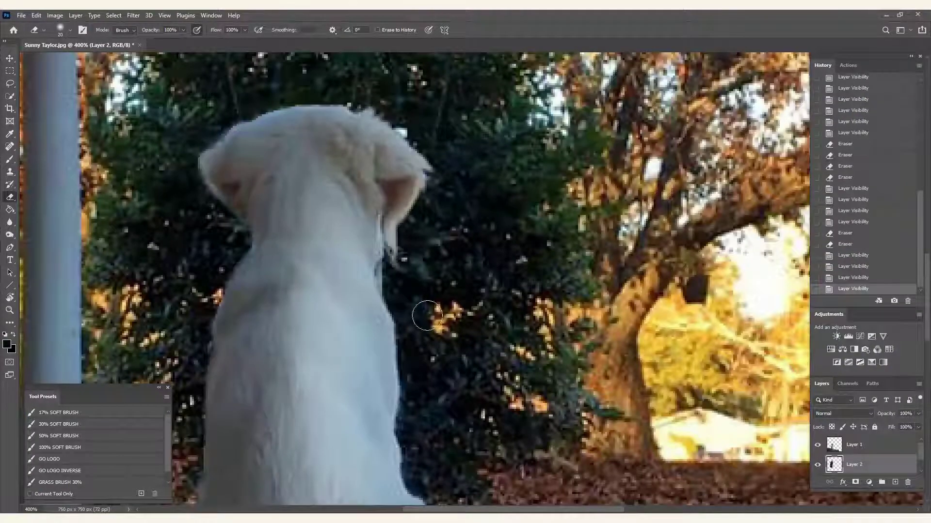
pyautogui.click(817, 465)
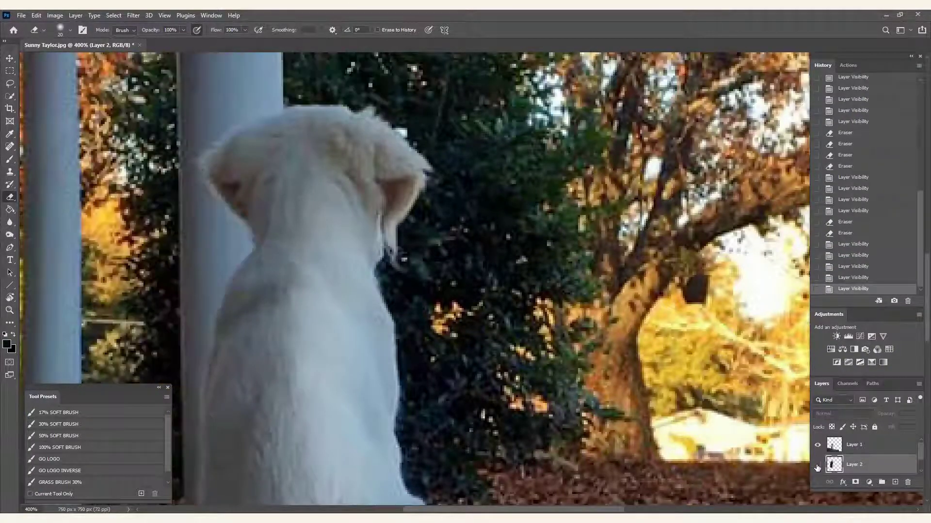
pyautogui.click(817, 466)
# Erase the stray Layer 2 sliver along the dog's neck below the right ear with a 7 px Eraser
pyautogui.press('[')
pyautogui.press('[')
pyautogui.press('[')
pyautogui.press('[')
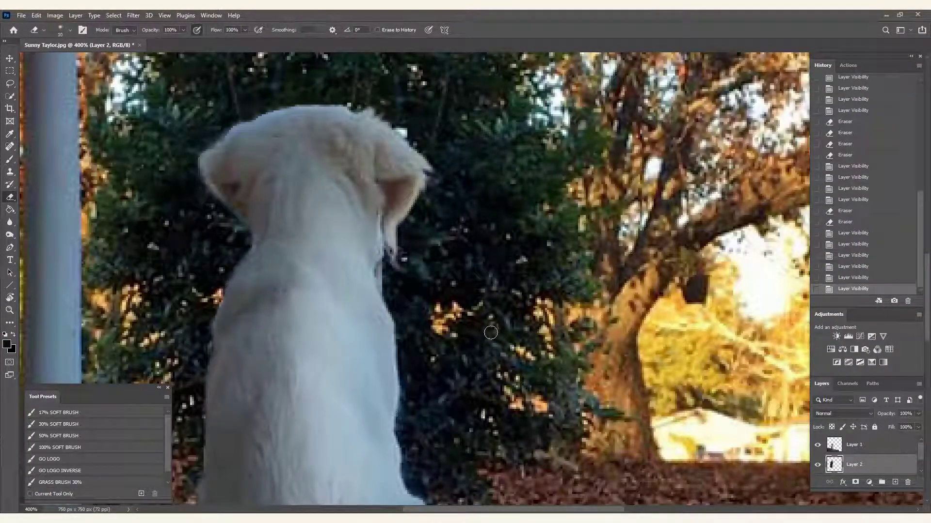
pyautogui.moveTo(391, 297)
pyautogui.mouseDown()
pyautogui.moveTo(382, 254)
pyautogui.moveTo(381, 288)
pyautogui.moveTo(383, 274)
pyautogui.mouseUp()
# Toggle the visibility of Layer 1 to check the dog cutout over the mirrored bush, and review the whole picture
pyautogui.click(818, 445)
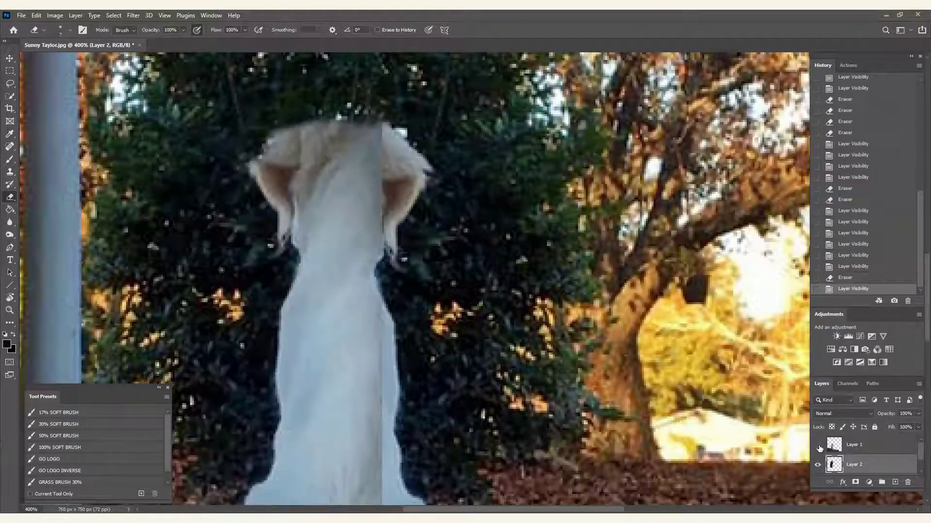
pyautogui.click(818, 446)
pyautogui.hotkey('ctrl', '-')
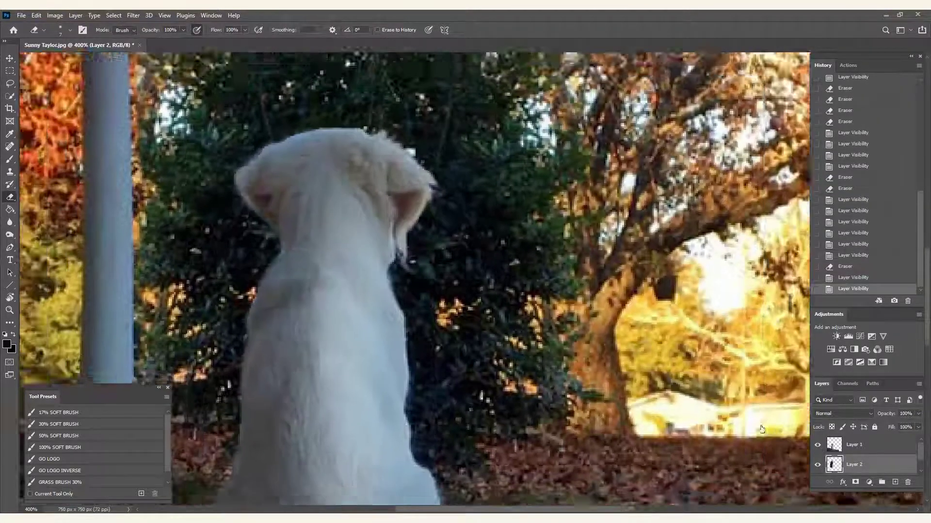
pyautogui.hotkey('ctrl', '-')
pyautogui.hotkey('ctrl', '-')
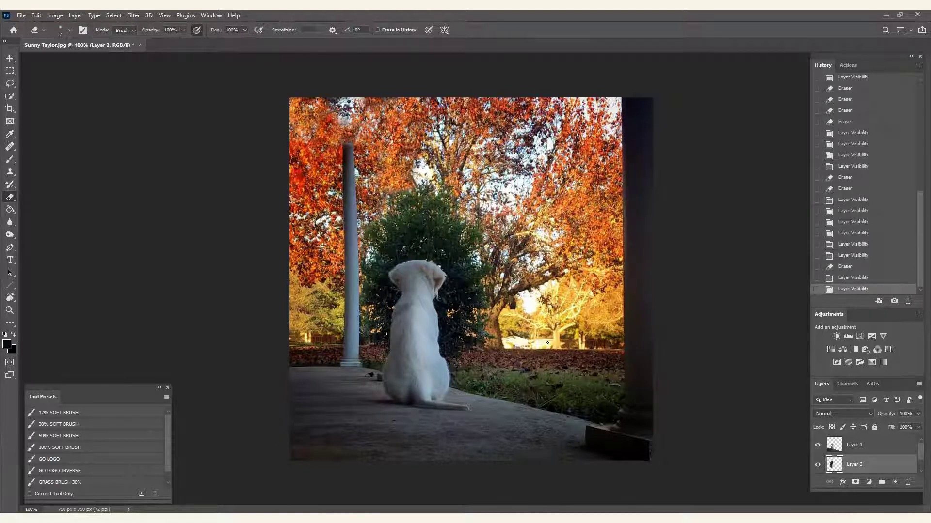
# Select the Background layer and set up the Burn tool with Midtones range and 46% exposure
pyautogui.moveTo(921, 448); pyautogui.dragTo(923, 460)
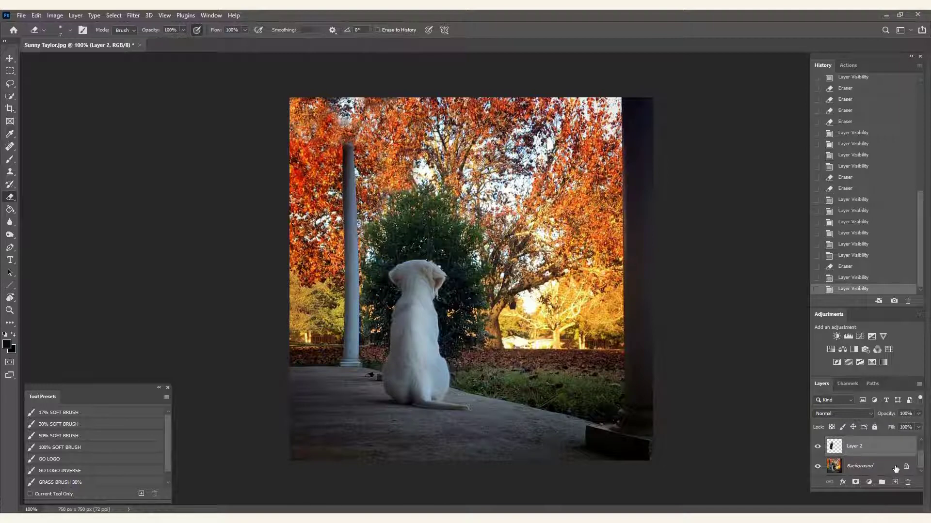
pyautogui.click(883, 464)
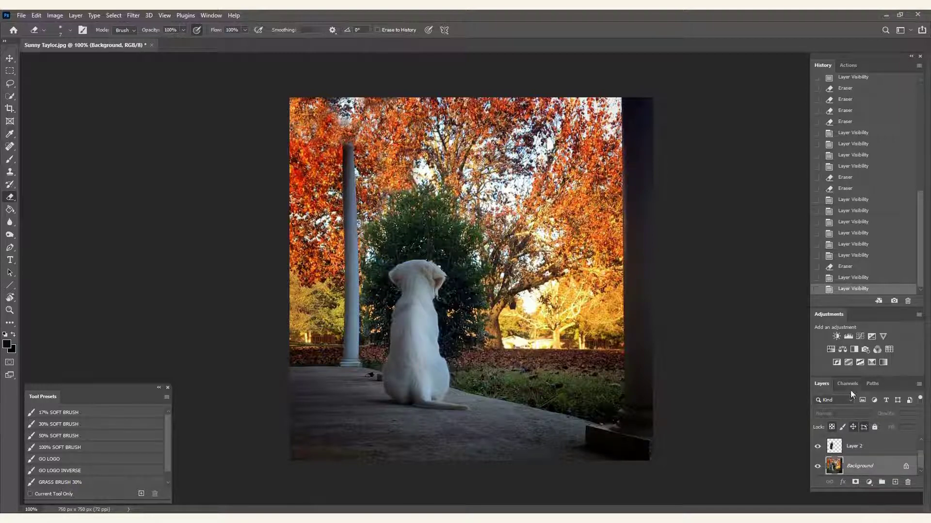
pyautogui.click(10, 235)
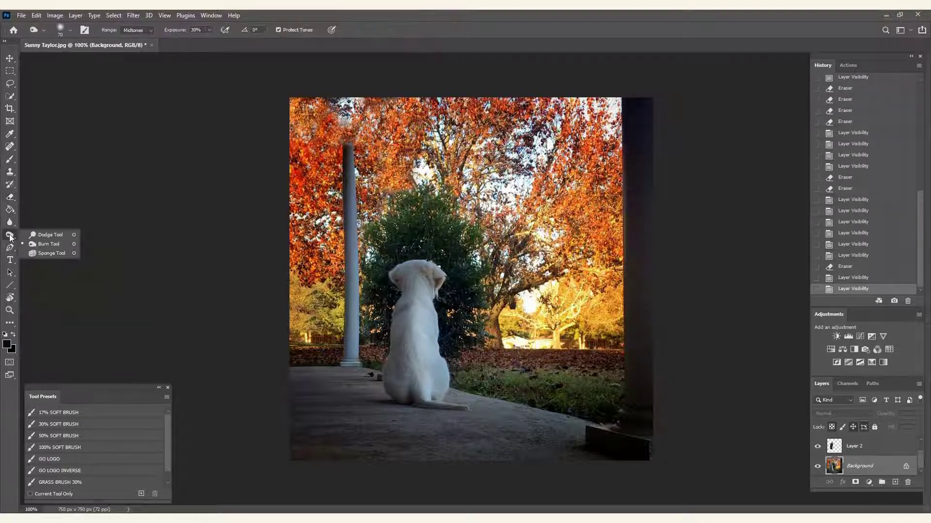
pyautogui.click(33, 243)
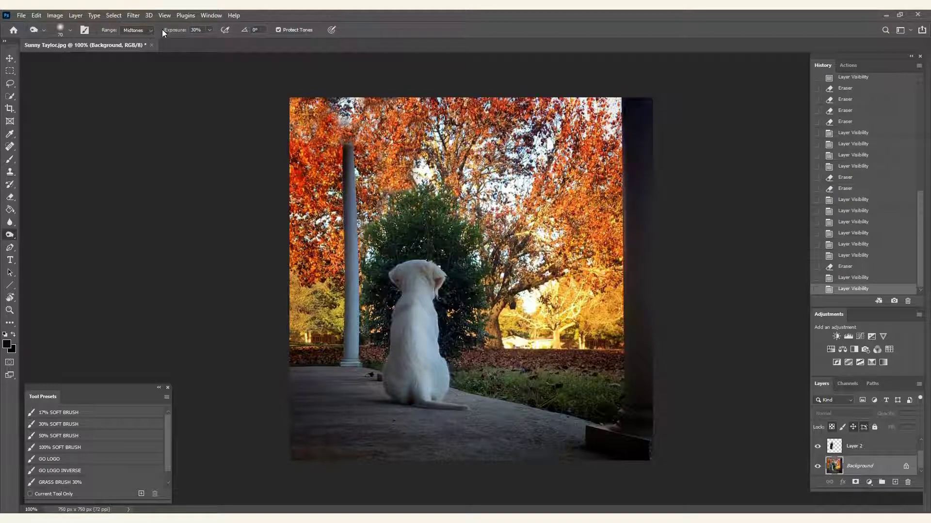
pyautogui.moveTo(174, 31); pyautogui.dragTo(179, 32)
pyautogui.click(211, 30)
pyautogui.moveTo(210, 41); pyautogui.dragTo(172, 32)
pyautogui.click(170, 32)
# Burn the bright house along the horizon on the Background layer, reducing the brush to 15 px
pyautogui.scroll(4, 545, 358)
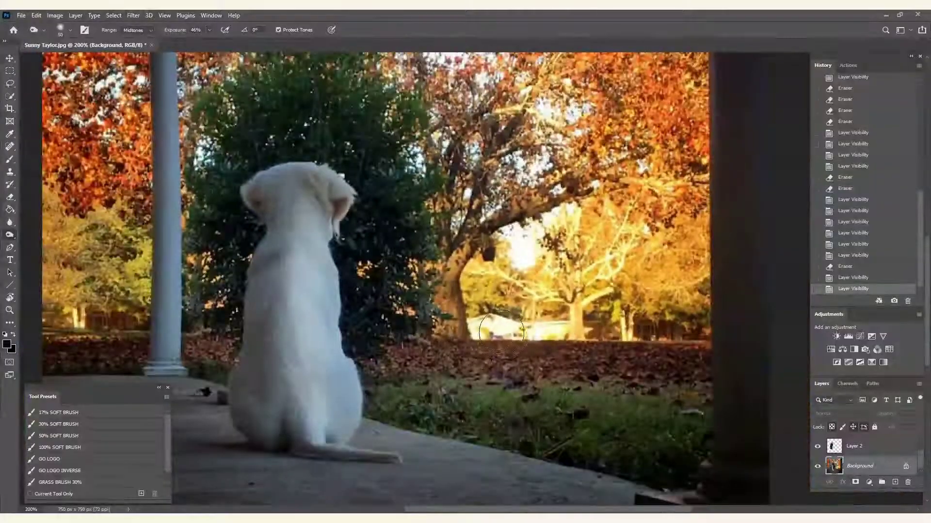
pyautogui.moveTo(496, 326)
pyautogui.mouseDown()
pyautogui.moveTo(509, 327)
pyautogui.moveTo(479, 326)
pyautogui.moveTo(570, 334)
pyautogui.mouseUp()
pyautogui.press('[')
pyautogui.press('[')
pyautogui.press('[')
pyautogui.press('[')
pyautogui.scroll(-3, 570, 333)
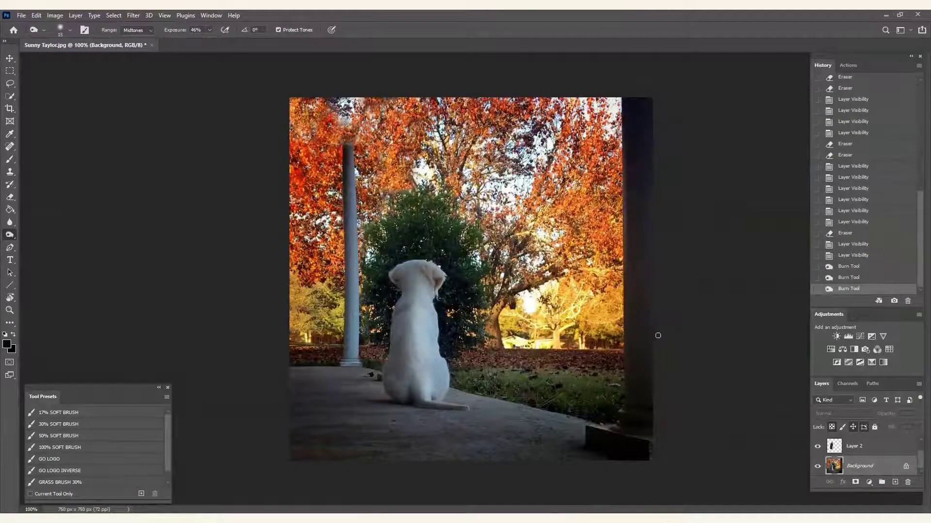
pyautogui.hotkey('ctrl', '+')
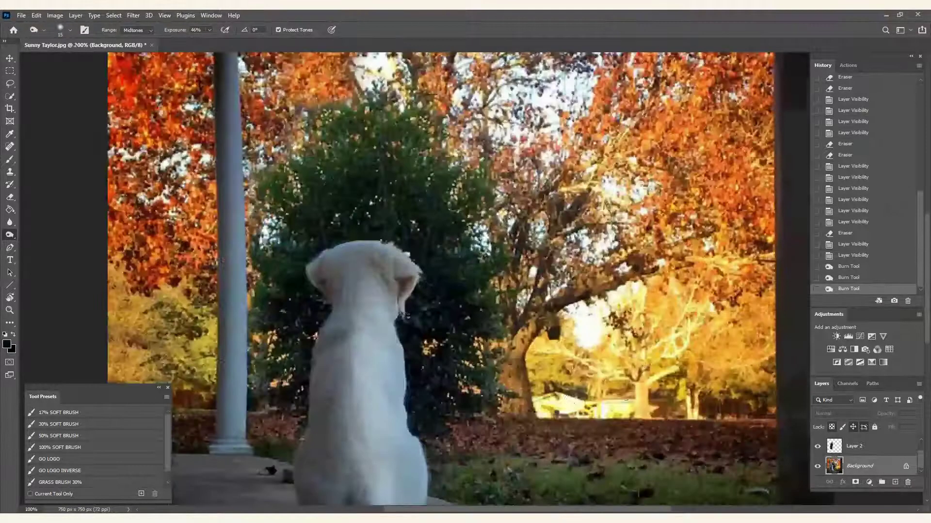
pyautogui.moveTo(541, 410); pyautogui.dragTo(587, 412)
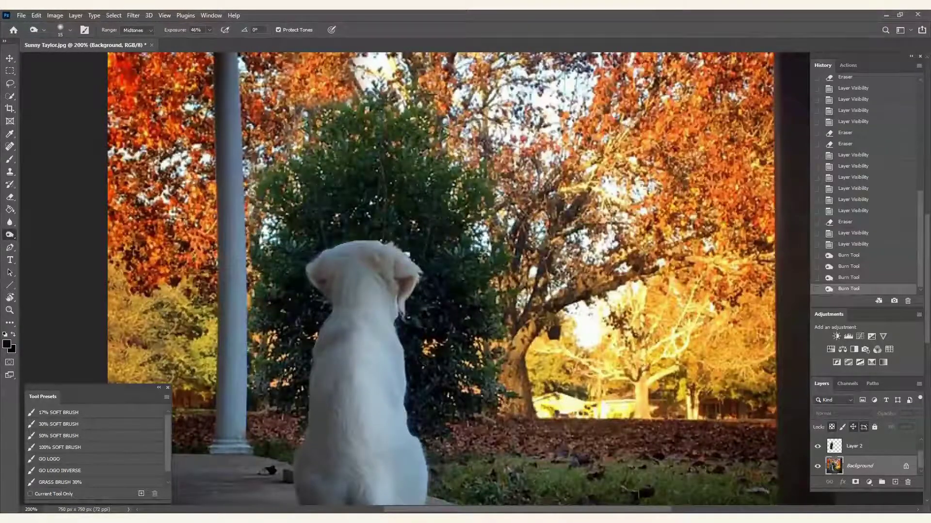
# Clone the darker tree line over the bright house along the horizon on the Background layer with a 20 px Clone Stamp
pyautogui.click(9, 172)
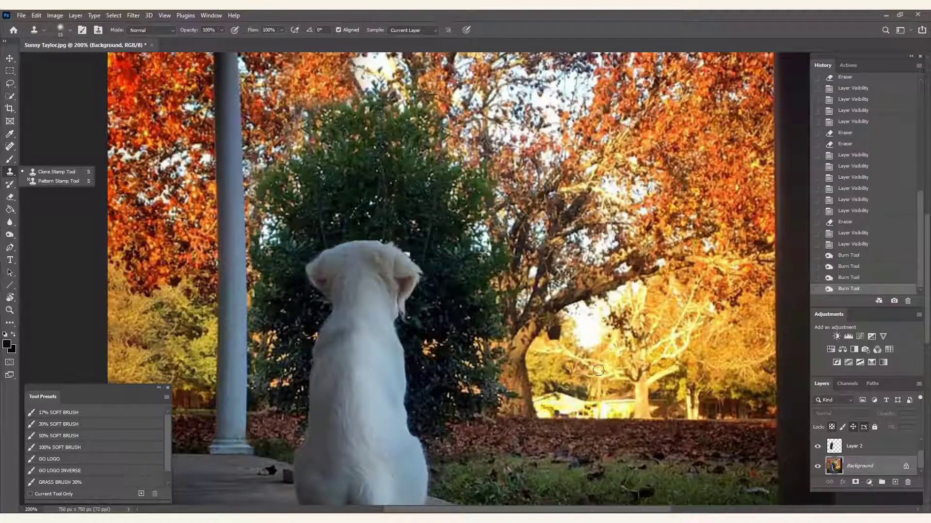
pyautogui.press(']')
pyautogui.press(']')
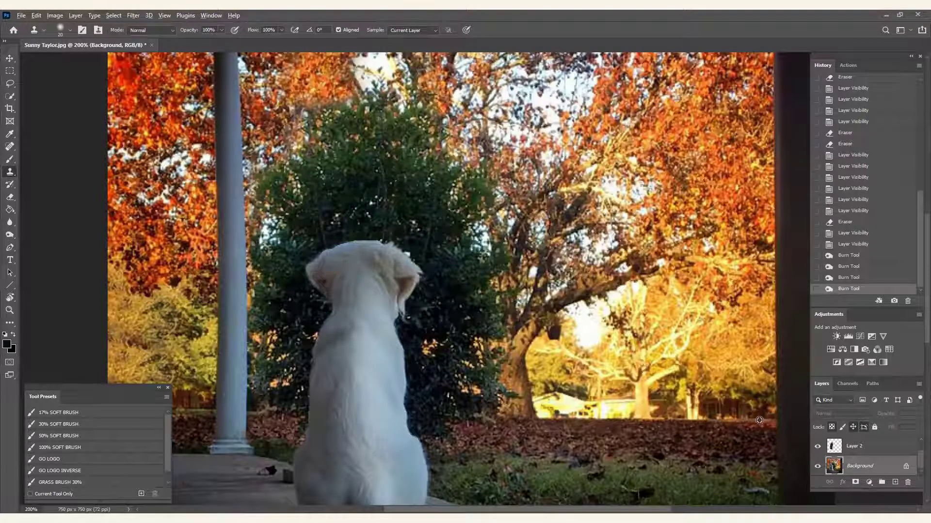
pyautogui.keyDown('alt'); pyautogui.click(662, 416); pyautogui.keyUp('alt')
pyautogui.hotkey('ctrl', '+')
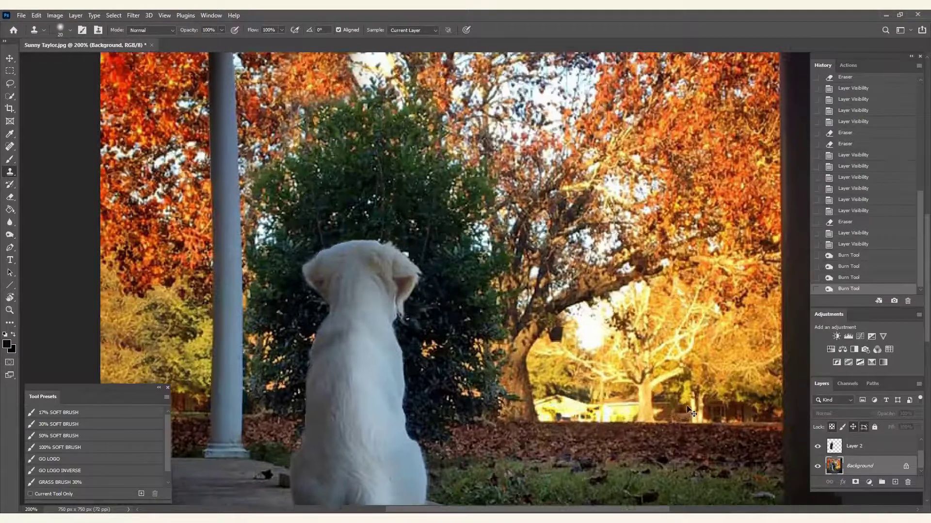
pyautogui.moveTo(629, 418); pyautogui.dragTo(456, 270)
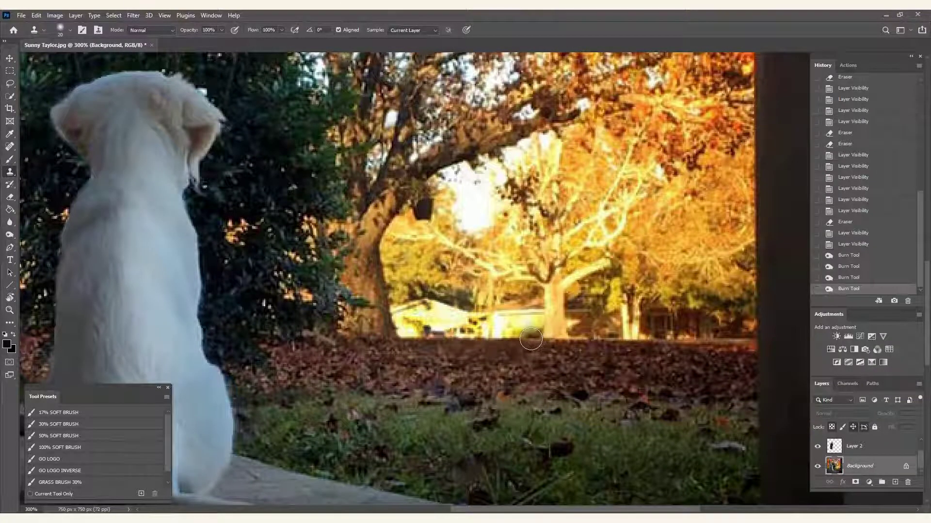
pyautogui.moveTo(528, 340)
pyautogui.mouseDown()
pyautogui.moveTo(480, 330)
pyautogui.moveTo(529, 327)
pyautogui.moveTo(472, 323)
pyautogui.moveTo(485, 329)
pyautogui.mouseUp()
pyautogui.hotkey('ctrl', 'z')
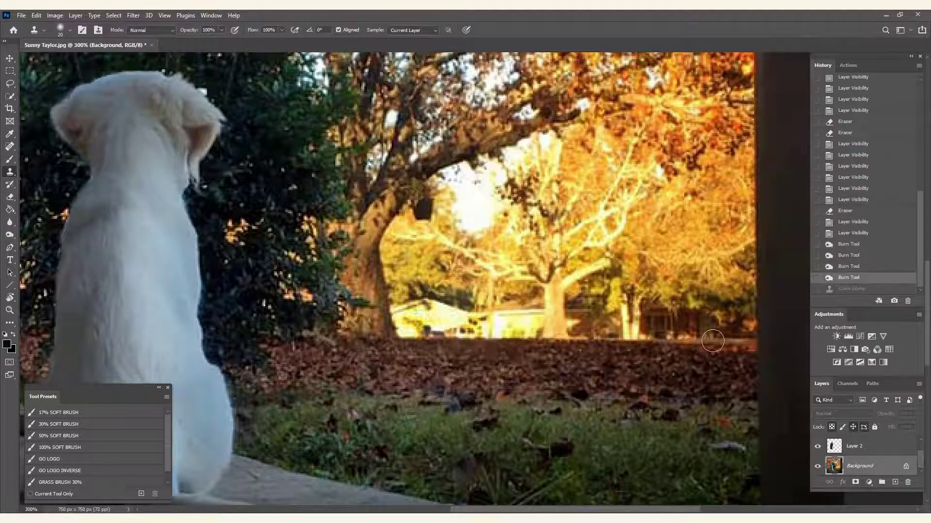
pyautogui.moveTo(563, 339)
pyautogui.mouseDown()
pyautogui.moveTo(418, 337)
pyautogui.moveTo(408, 323)
pyautogui.moveTo(531, 316)
pyautogui.moveTo(412, 312)
pyautogui.moveTo(406, 322)
pyautogui.moveTo(444, 311)
pyautogui.moveTo(530, 324)
pyautogui.mouseUp()
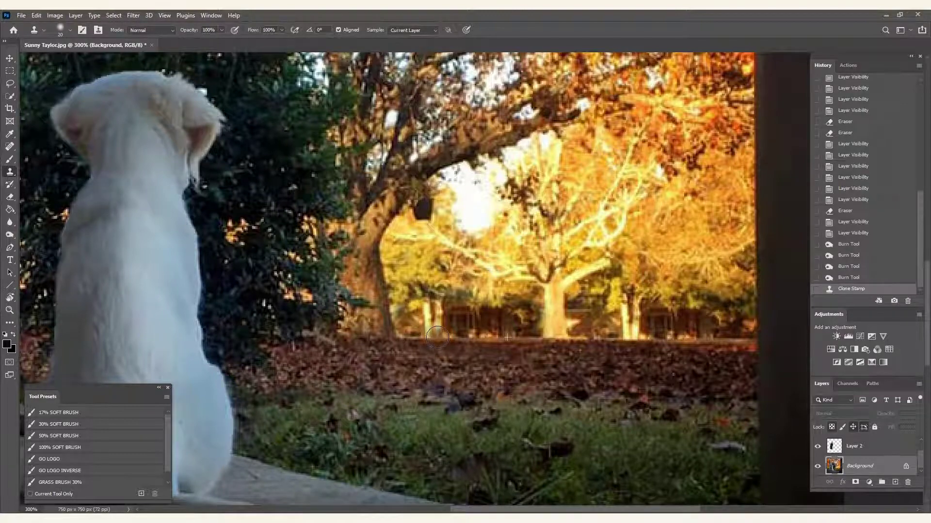
pyautogui.moveTo(437, 337); pyautogui.dragTo(431, 309)
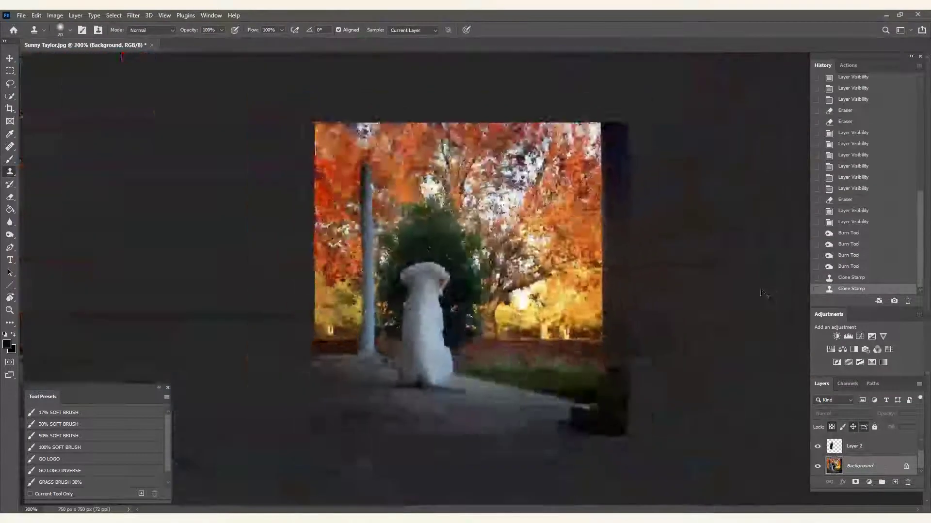
# Try blurring the cloned tree line on the horizon with a 50 px Blur tool at 100% strength, and undo the stroke
pyautogui.hotkey('ctrl', '+')
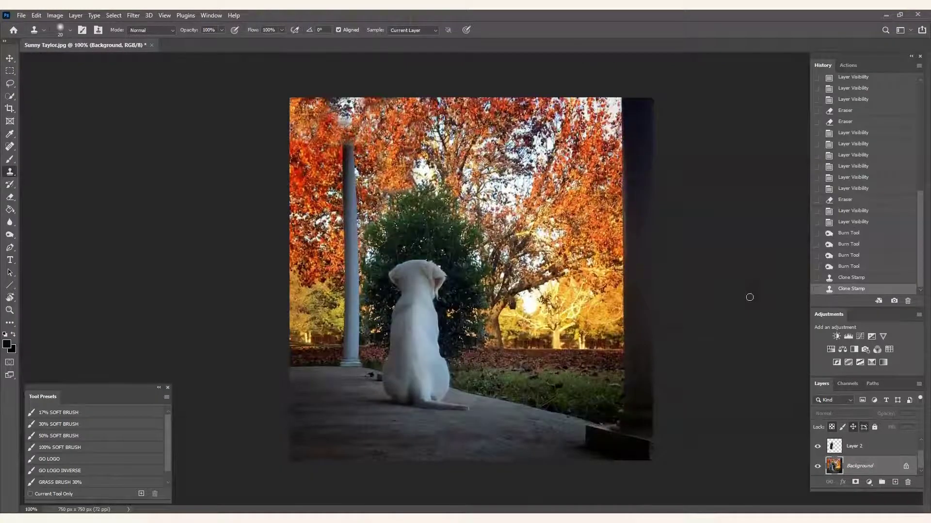
pyautogui.hotkey('ctrl', '+')
pyautogui.click(10, 228)
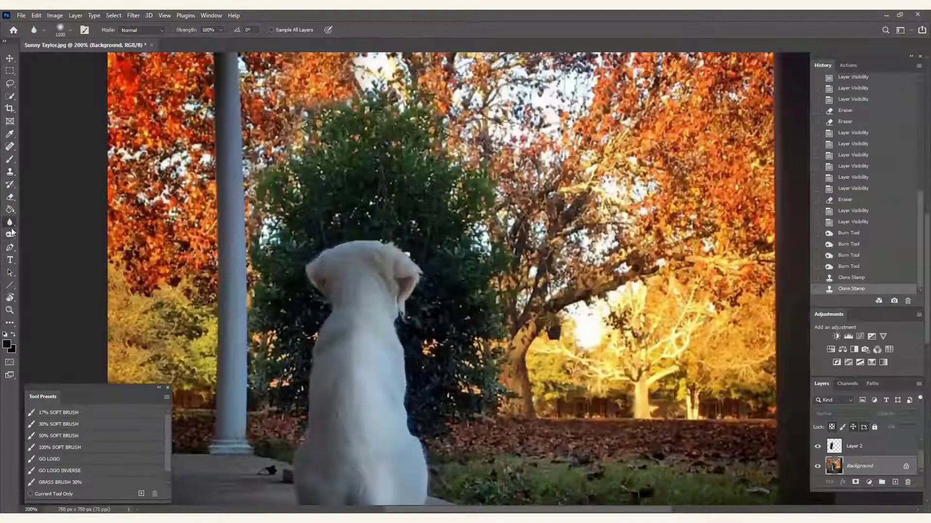
pyautogui.press('[')
pyautogui.press('[')
pyautogui.press('[')
pyautogui.press('[')
pyautogui.press('[')
pyautogui.press('[')
pyautogui.press('[')
pyautogui.press('[')
pyautogui.press('[')
pyautogui.press('[')
pyautogui.press('[')
pyautogui.press('[')
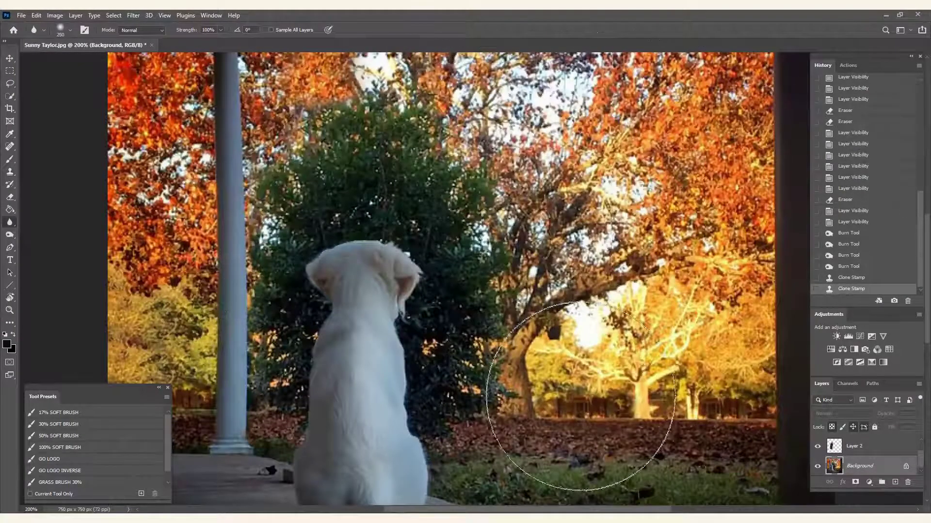
pyautogui.press('[')
pyautogui.press('[')
pyautogui.press('[')
pyautogui.press('[')
pyautogui.press('[')
pyautogui.press('[')
pyautogui.press('[')
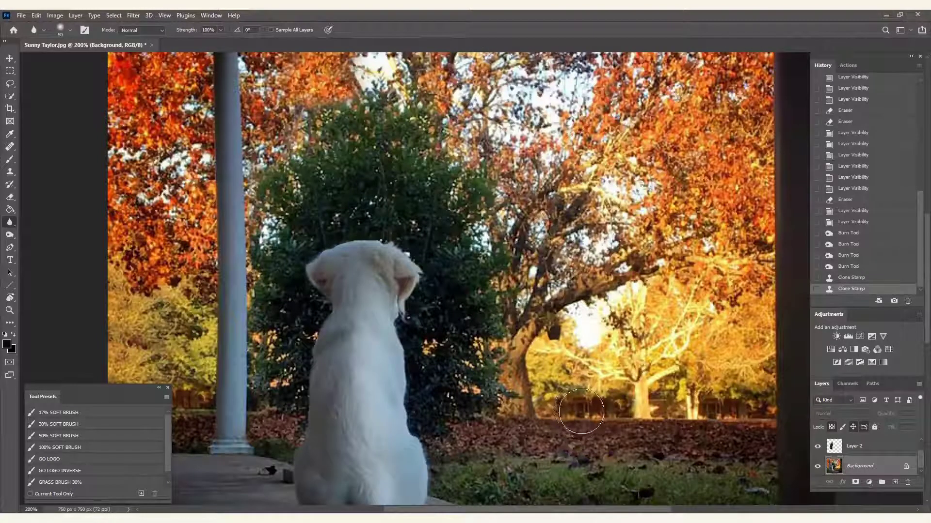
pyautogui.moveTo(577, 404); pyautogui.dragTo(565, 410)
pyautogui.hotkey('ctrl', 'z')
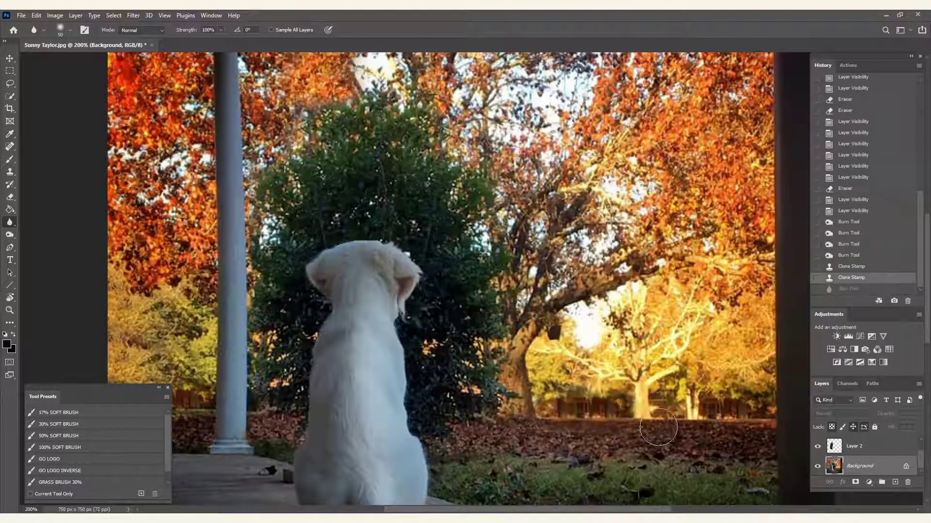
# Try a softer blur on the cloned tree line with a smaller brush at 58% strength, and undo it
pyautogui.click(221, 30)
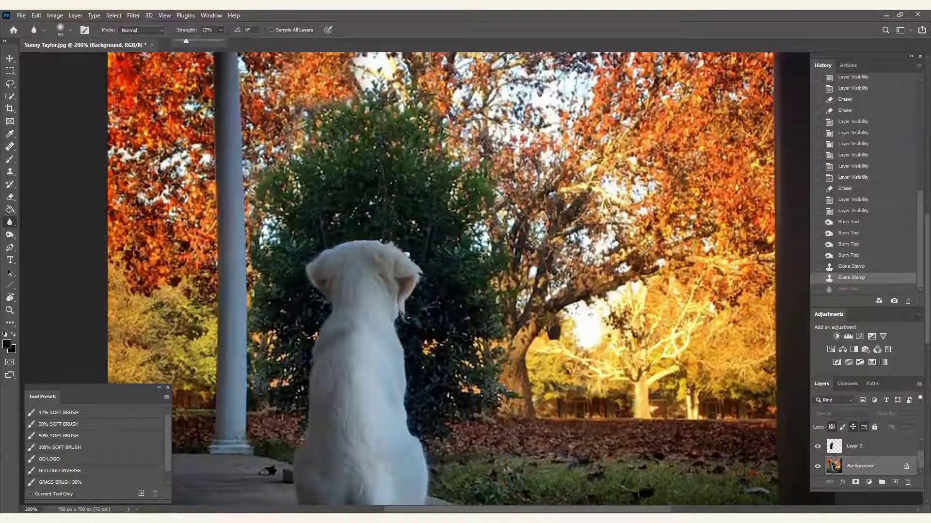
pyautogui.moveTo(186, 42); pyautogui.dragTo(203, 41)
pyautogui.press('[')
pyautogui.press('[')
pyautogui.press('[')
pyautogui.moveTo(563, 398)
pyautogui.mouseDown()
pyautogui.moveTo(587, 408)
pyautogui.moveTo(577, 411)
pyautogui.mouseUp()
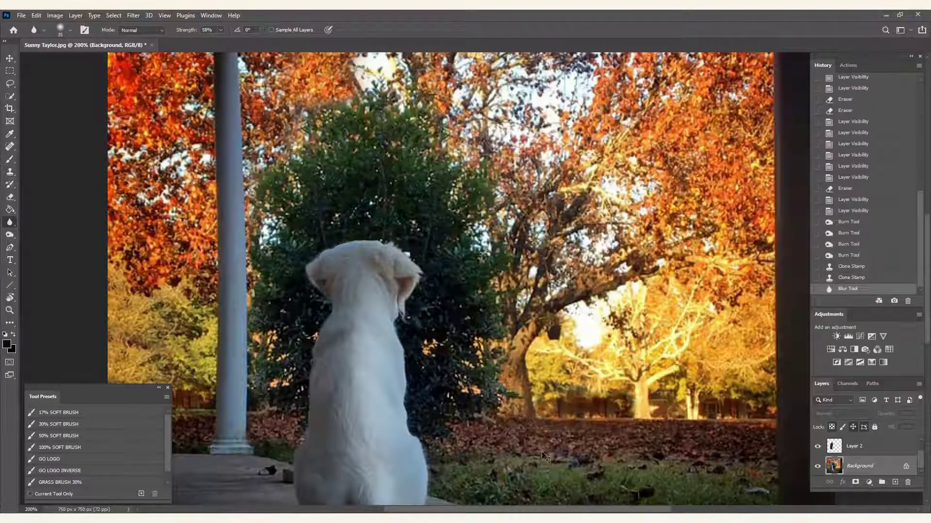
pyautogui.hotkey('ctrl', '-')
pyautogui.hotkey('ctrl', 'z')
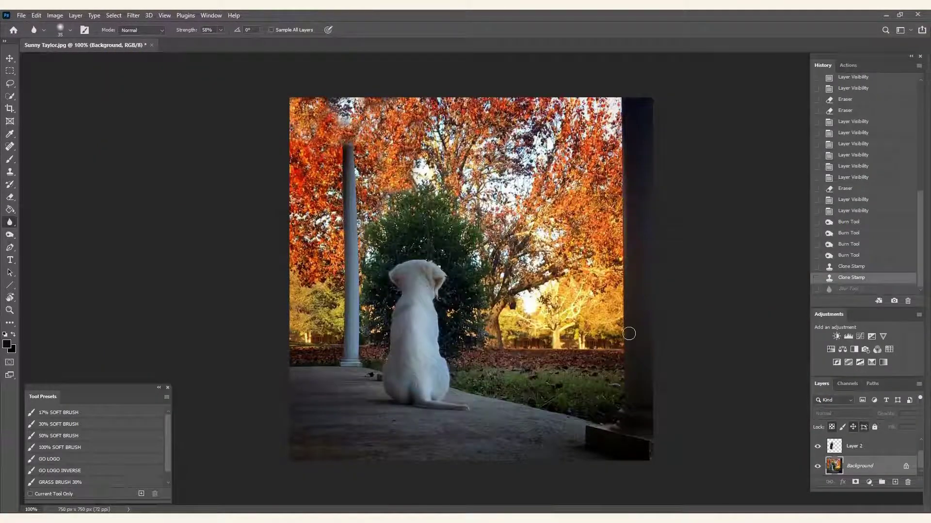
# Compare the horizon with and without the blur, and revert to the last Clone Stamp state in the history
pyautogui.hotkey('ctrl', '+')
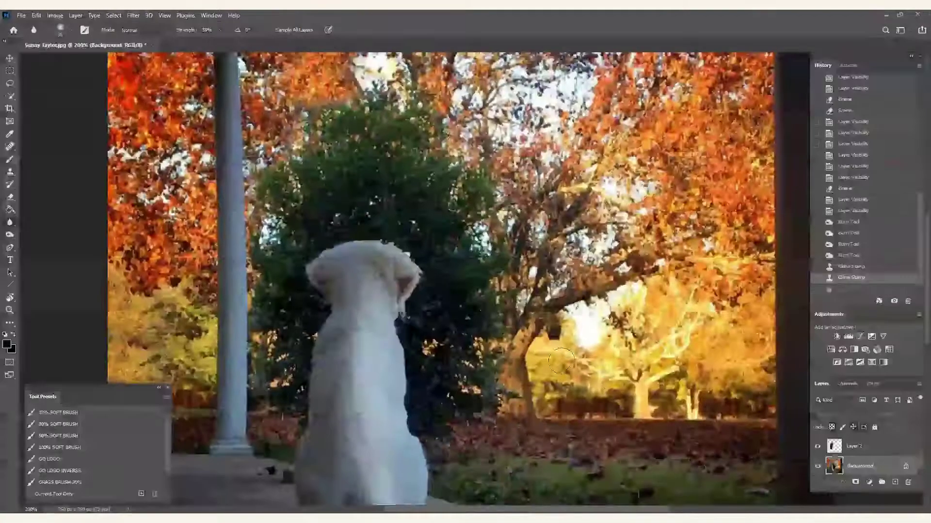
pyautogui.hotkey('ctrl', 'shift', 'z')
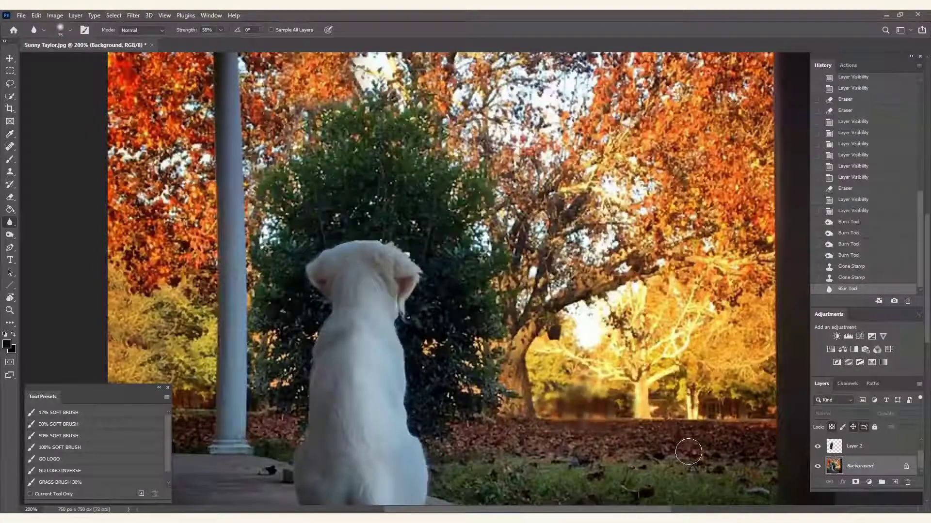
pyautogui.hotkey('ctrl', 'z')
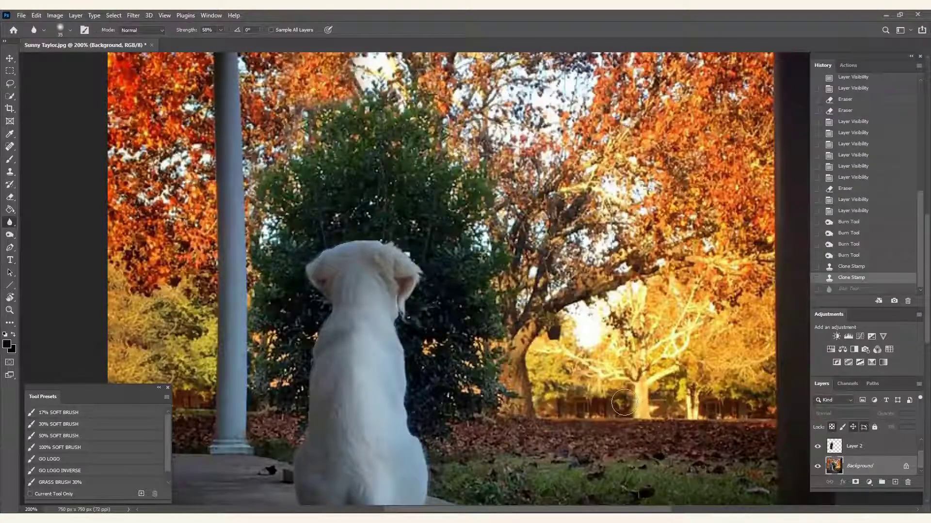
pyautogui.hotkey('ctrl', 'shift', 'z')
pyautogui.hotkey('ctrl', 'z')
pyautogui.hotkey('ctrl', 'shift', 'z')
pyautogui.hotkey('ctrl', 'z')
pyautogui.hotkey('ctrl', 'z')
pyautogui.hotkey('ctrl', 'z')
pyautogui.hotkey('ctrl', 'z')
pyautogui.hotkey('ctrl', 'z')
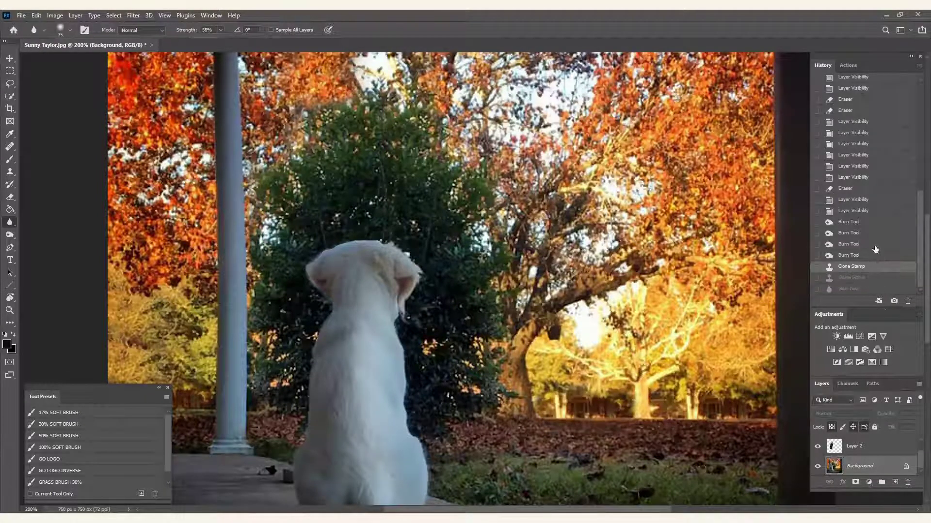
pyautogui.click(879, 290)
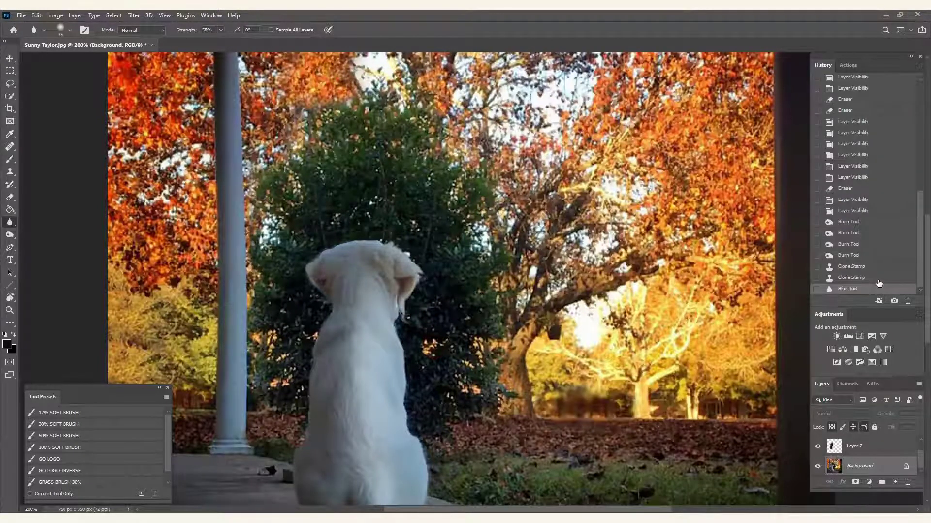
pyautogui.click(878, 280)
# Select Layer 2 and erase the blurred leftover edge at the bush's upper-left side with a 10 px Eraser
pyautogui.hotkey('ctrl', '-')
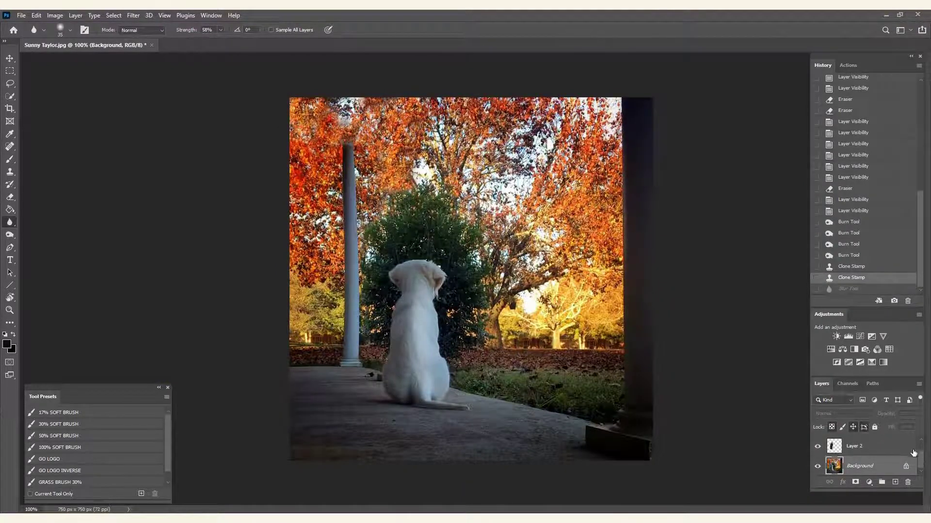
pyautogui.moveTo(921, 461); pyautogui.dragTo(921, 451)
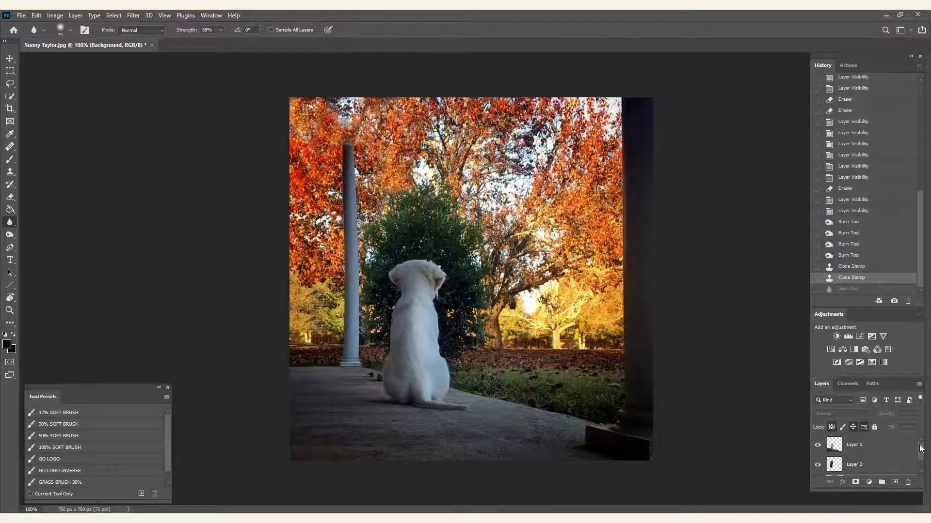
pyautogui.click(898, 464)
pyautogui.hotkey('ctrl', '+')
pyautogui.moveTo(441, 227); pyautogui.dragTo(446, 233)
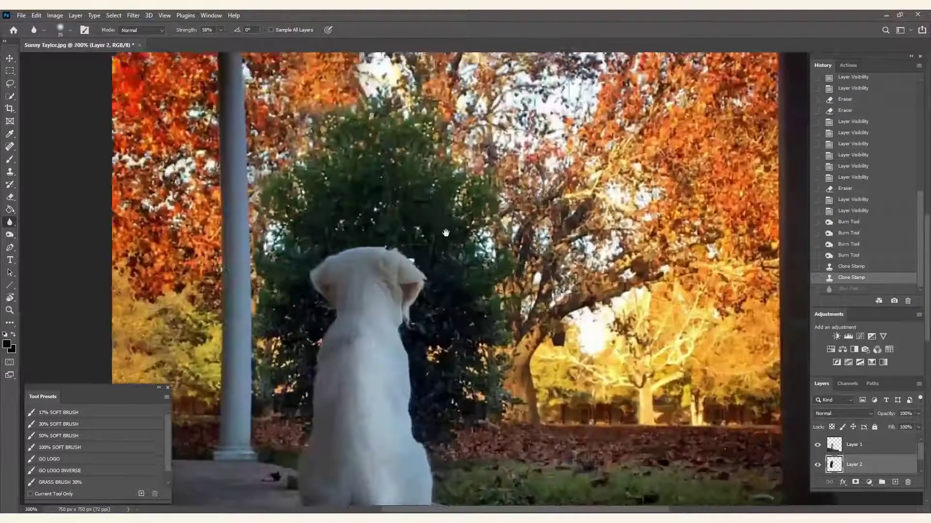
pyautogui.press('e')
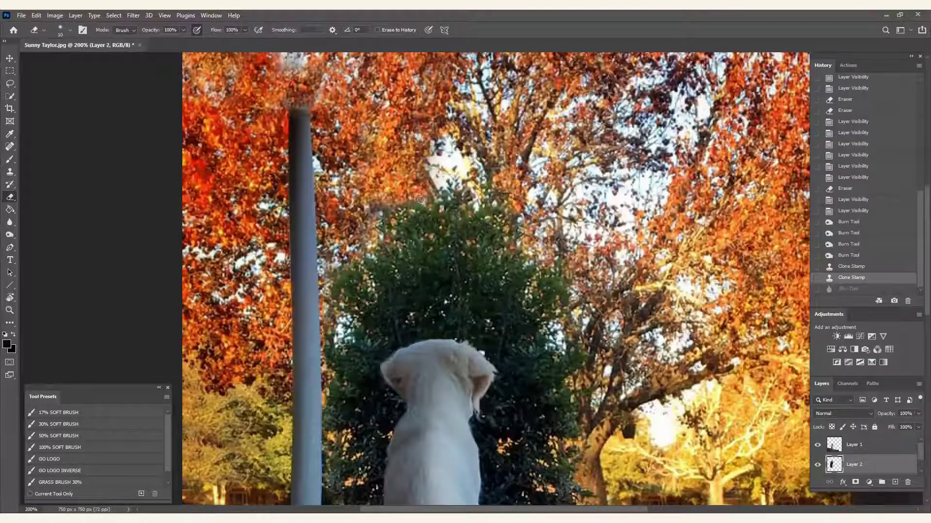
pyautogui.moveTo(390, 208)
pyautogui.mouseDown()
pyautogui.moveTo(383, 211)
pyautogui.moveTo(420, 203)
pyautogui.moveTo(402, 199)
pyautogui.moveTo(363, 231)
pyautogui.mouseUp()
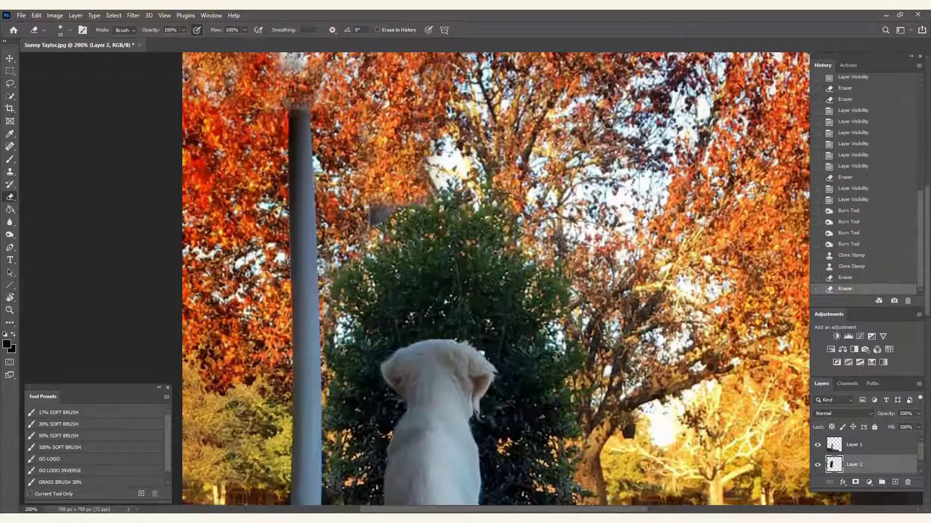
# Clone orange foliage over the dark patch beside the bush's upper-left edge on the Background layer with a 20 px Clone Stamp
pyautogui.scroll(-2, 923, 454)
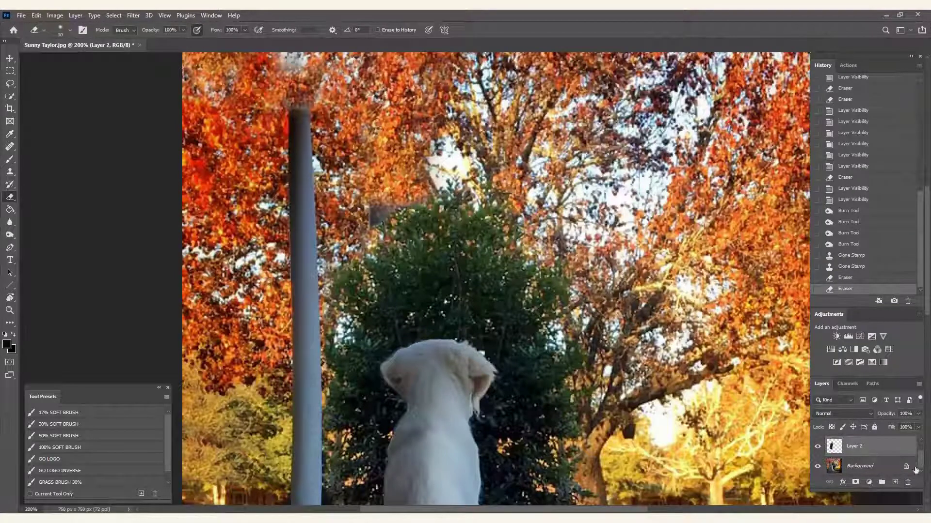
pyautogui.click(880, 473)
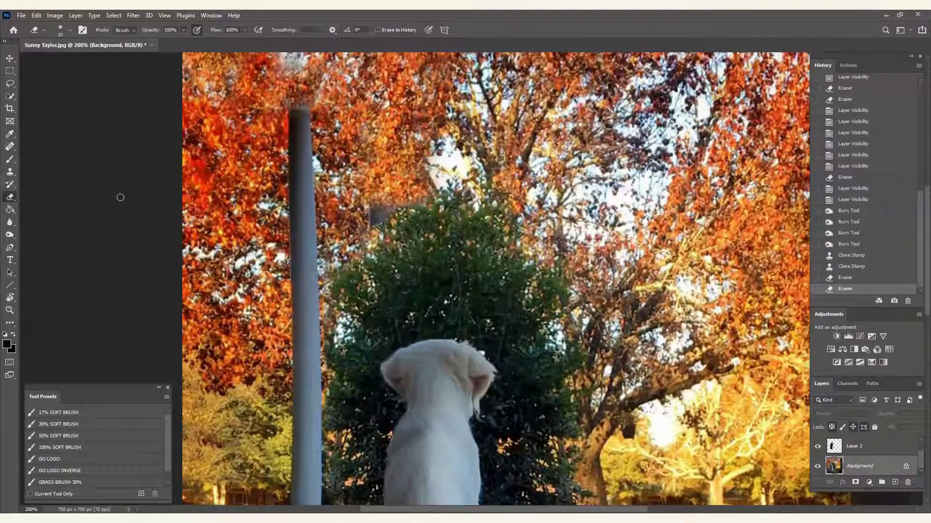
pyautogui.press('s')
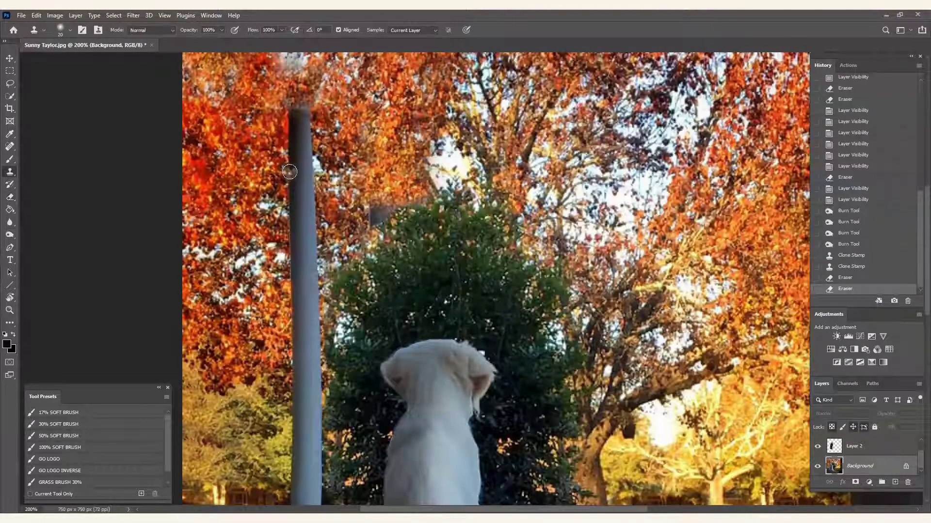
pyautogui.keyDown('alt'); pyautogui.click(360, 147); pyautogui.keyUp('alt')
pyautogui.moveTo(373, 211)
pyautogui.mouseDown()
pyautogui.moveTo(373, 223)
pyautogui.moveTo(450, 177)
pyautogui.mouseUp()
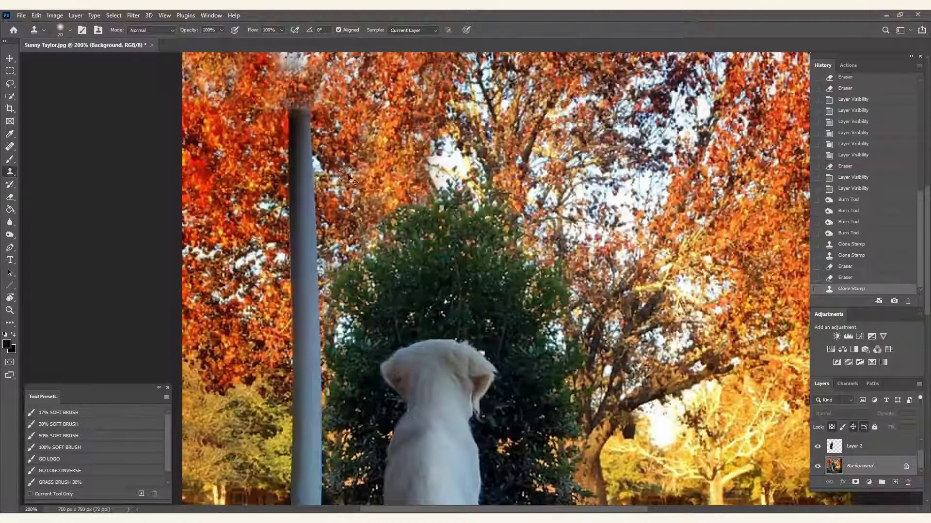
# Crop the picture to 684 x 654 px, trimming the smudged strip above the thin column and the dark column at the far edge
pyautogui.hotkey('ctrl', '1')
pyautogui.press('c')
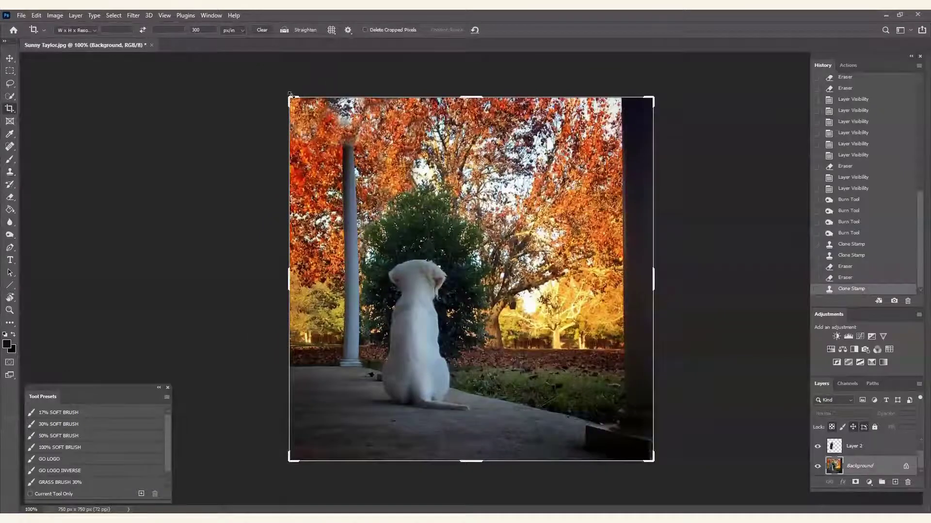
pyautogui.moveTo(290, 98); pyautogui.dragTo(289, 121)
pyautogui.moveTo(656, 265); pyautogui.dragTo(621, 265)
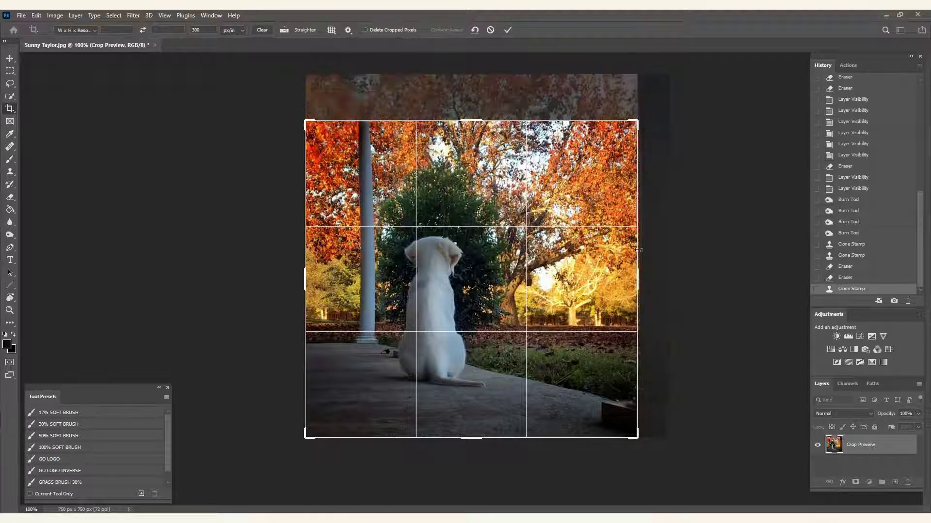
pyautogui.press('Return')
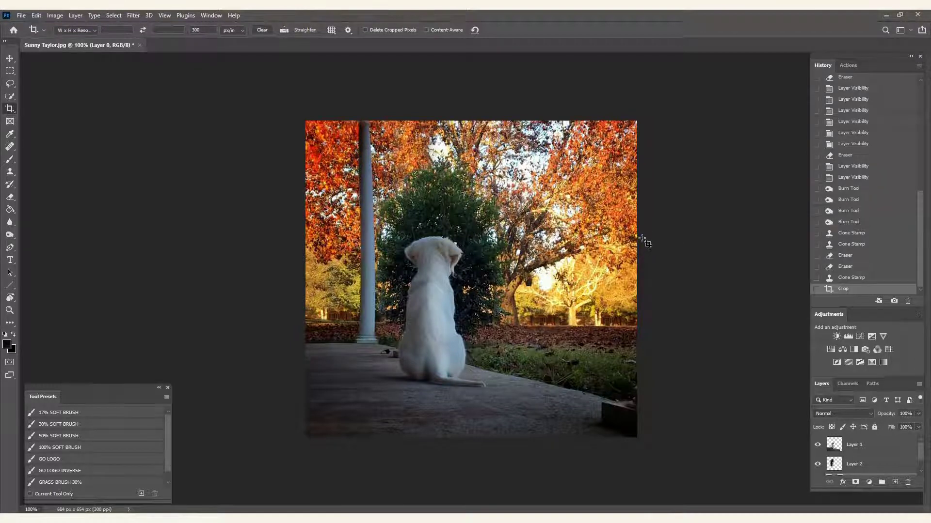
# Show the list of actions and toggle the visibility of Layer 1 and Layer 2 to review their effect on the cropped picture
pyautogui.click(860, 67)
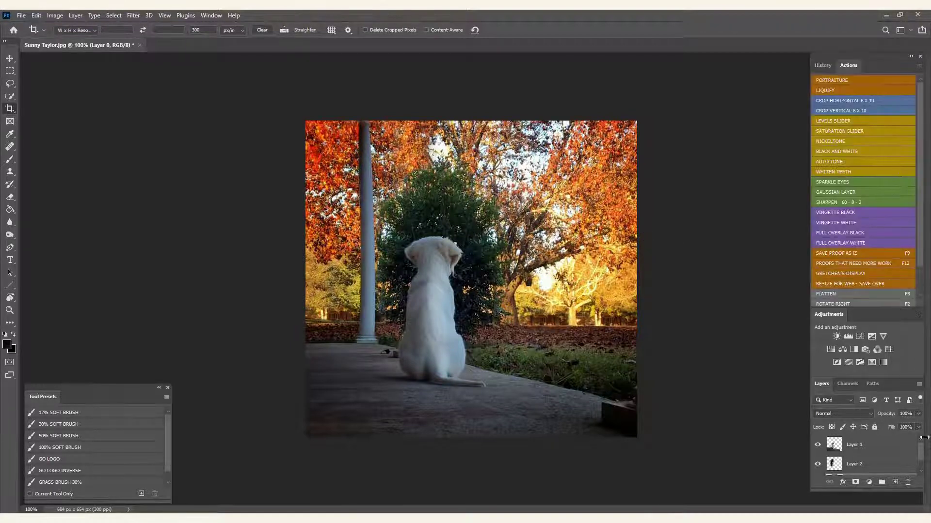
pyautogui.moveTo(921, 449)
pyautogui.mouseDown()
pyautogui.moveTo(922, 464)
pyautogui.moveTo(921, 444)
pyautogui.mouseUp()
pyautogui.click(818, 444)
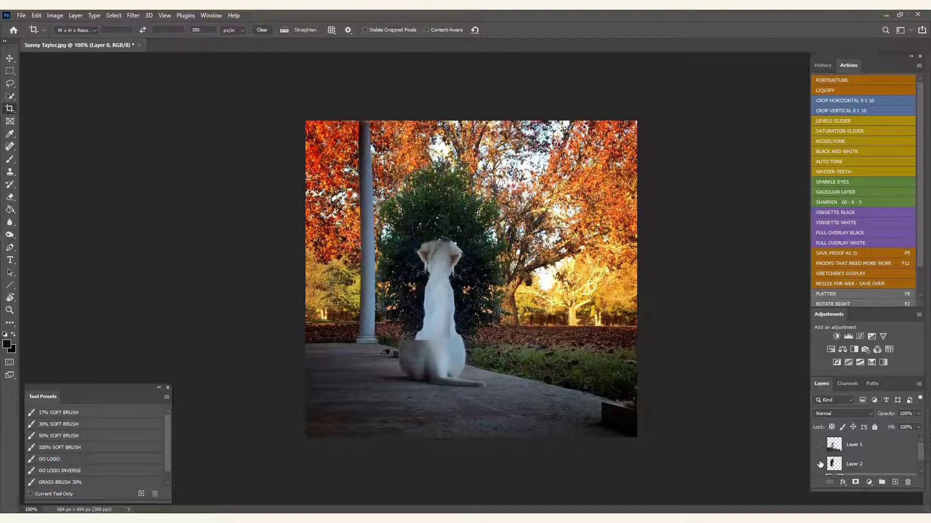
pyautogui.click(819, 463)
pyautogui.click(818, 464)
pyautogui.click(817, 445)
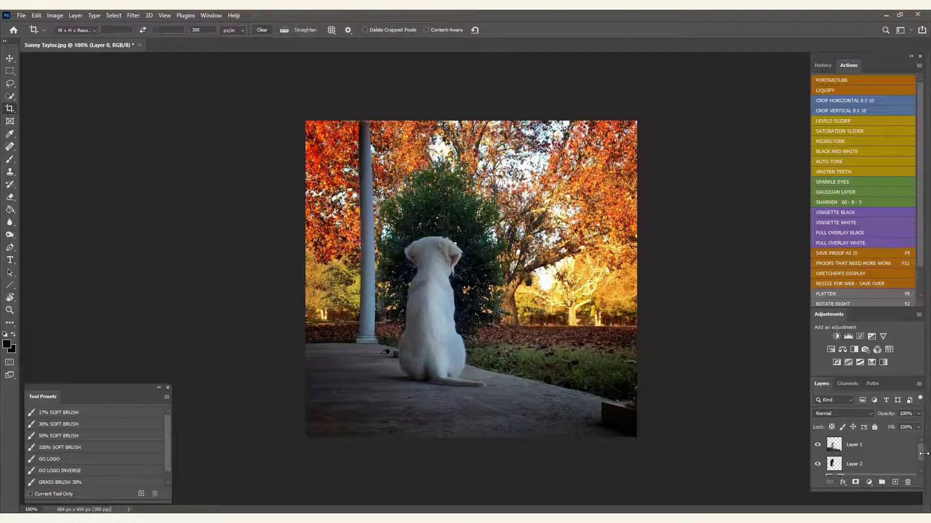
# Flatten all layers of the dog picture into a single Background layer
pyautogui.moveTo(921, 453); pyautogui.dragTo(922, 463)
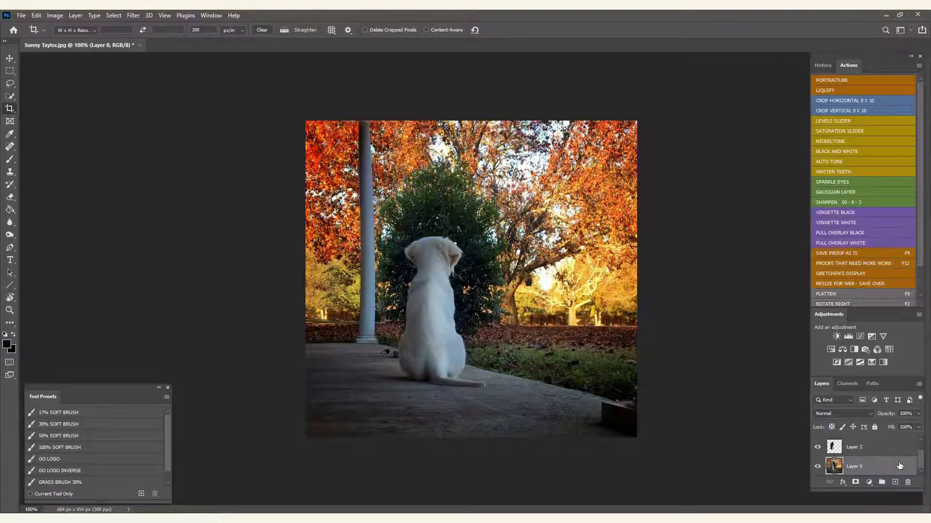
pyautogui.click(134, 15)
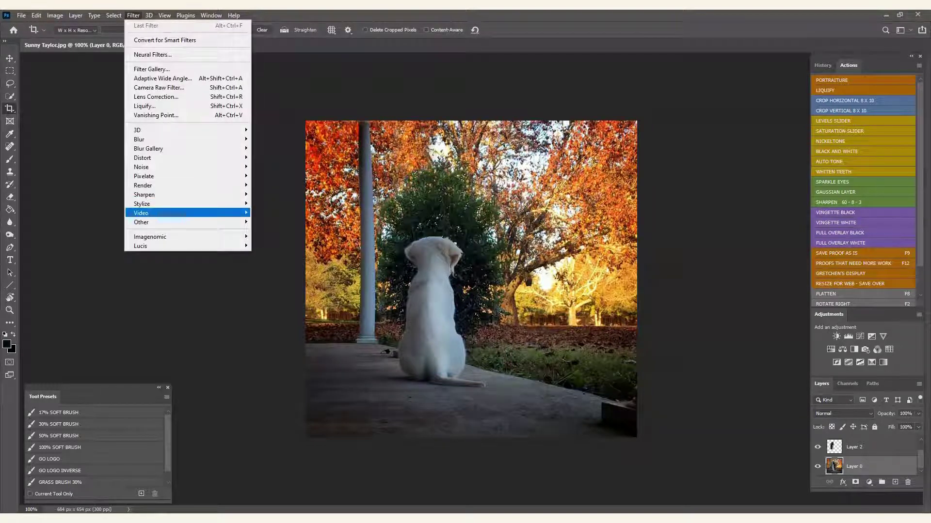
pyautogui.click(72, 16)
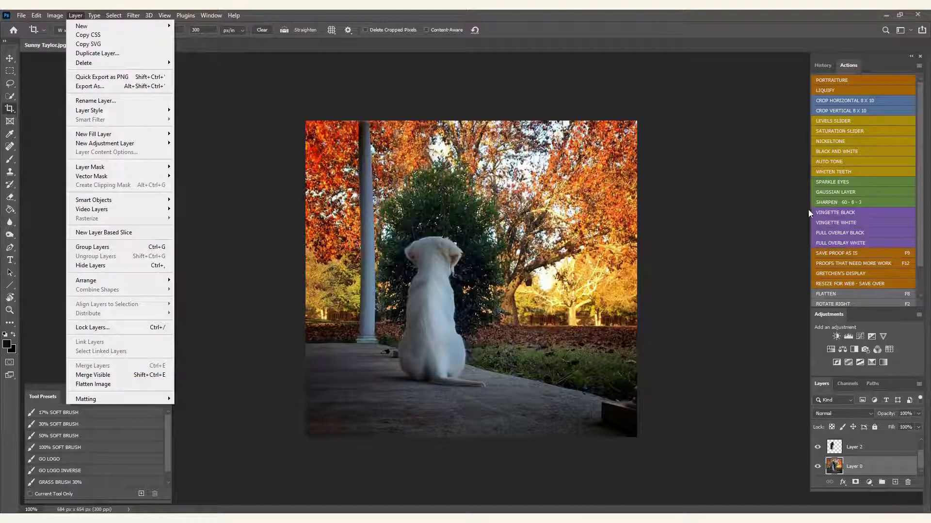
pyautogui.moveTo(921, 155); pyautogui.dragTo(925, 206)
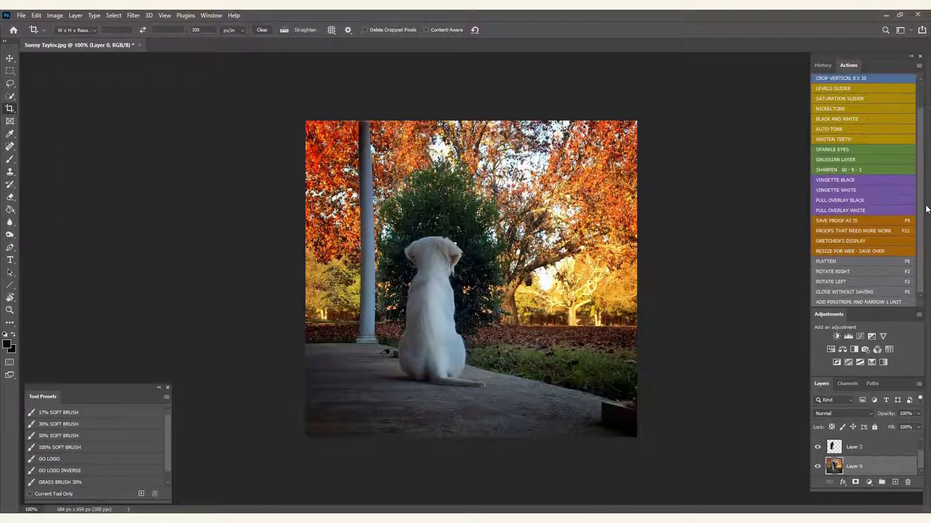
pyautogui.click(868, 262)
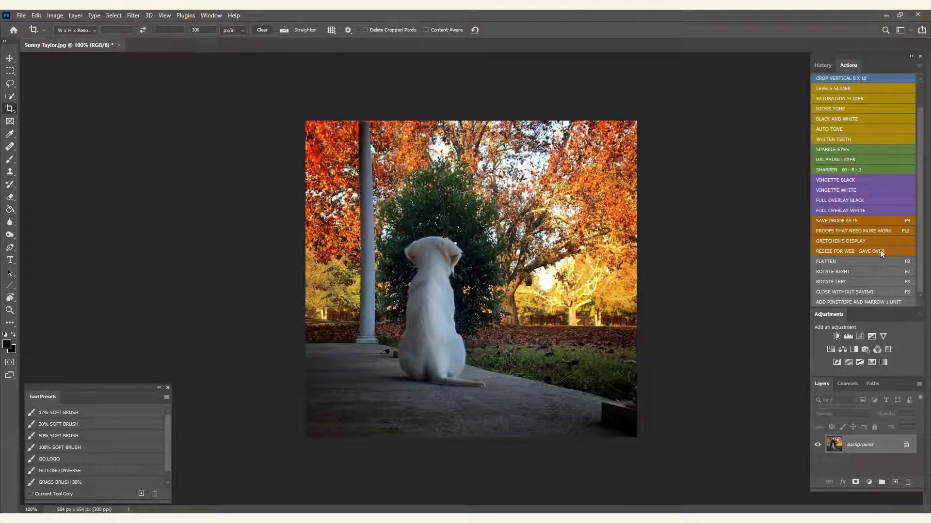
# Add a Levels adjustment layer with input levels 5, 1.14 and 237
pyautogui.click(825, 66)
pyautogui.click(848, 65)
pyautogui.click(846, 88)
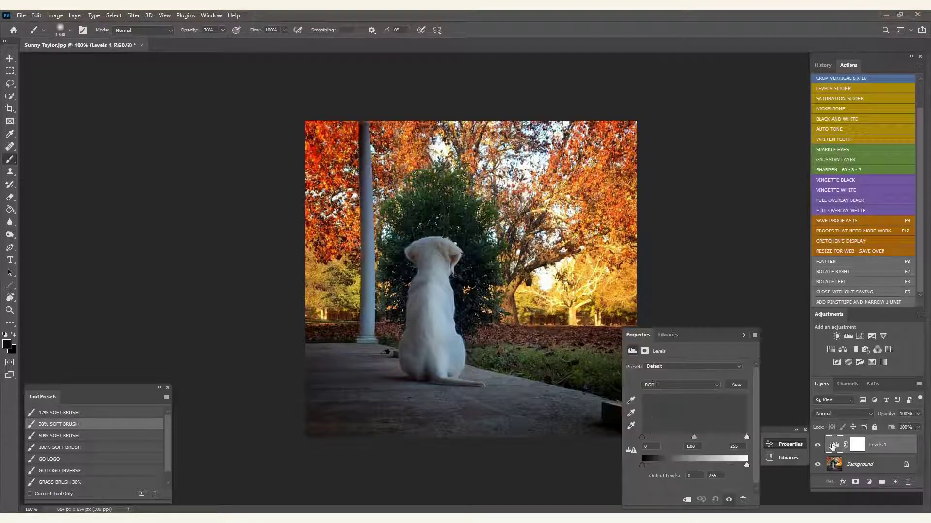
pyautogui.moveTo(747, 437); pyautogui.dragTo(686, 437)
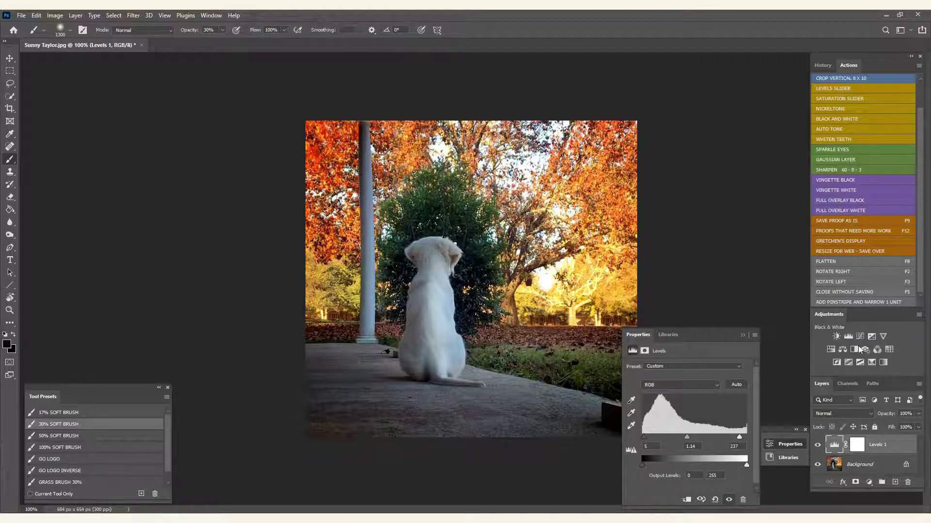
pyautogui.click(789, 444)
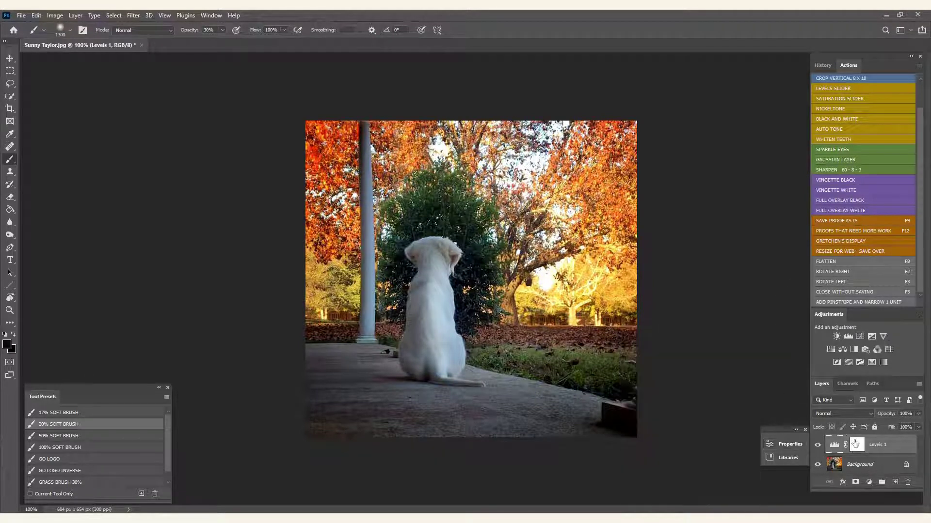
# Mask the Levels adjustment off the bright autumn trees beside the bush with the 100% soft brush in black
pyautogui.click(856, 444)
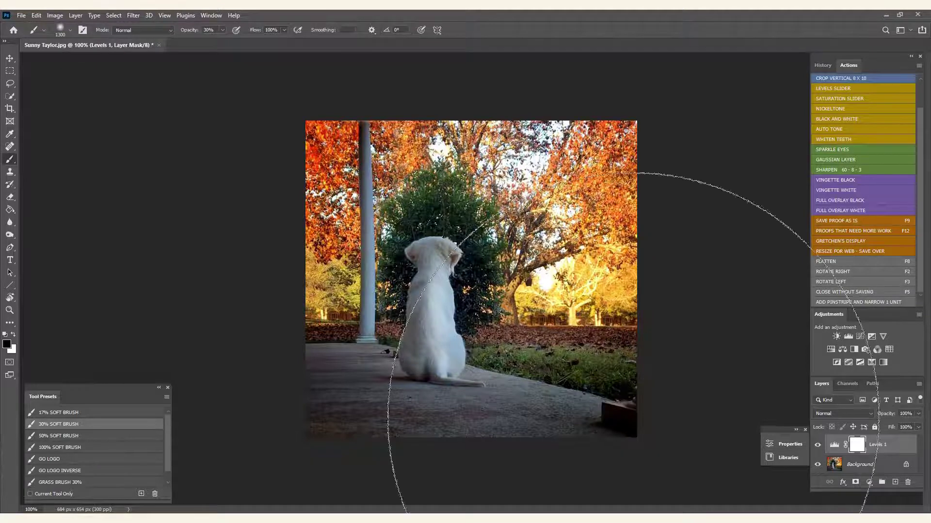
pyautogui.click(108, 447)
pyautogui.press('[')
pyautogui.press('[')
pyautogui.press('[')
pyautogui.press('[')
pyautogui.press('[')
pyautogui.press('[')
pyautogui.press('[')
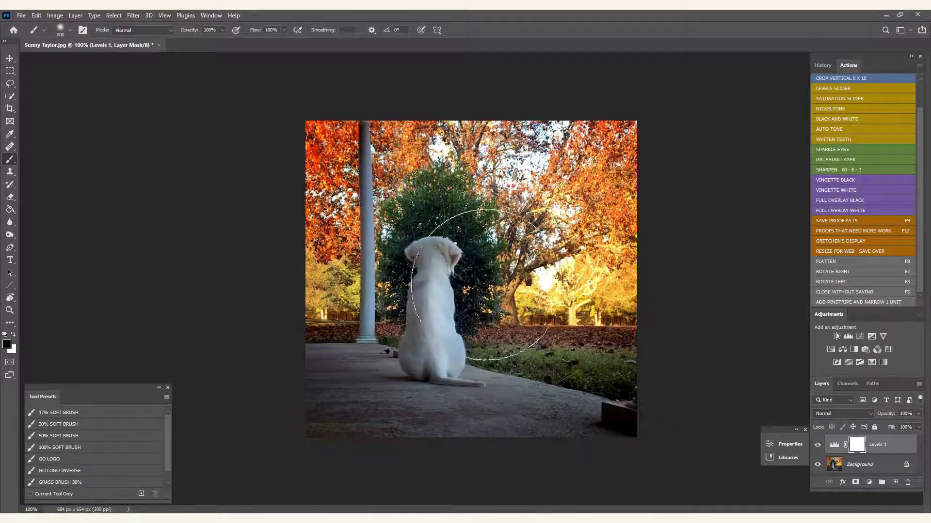
pyautogui.moveTo(490, 137); pyautogui.dragTo(559, 275)
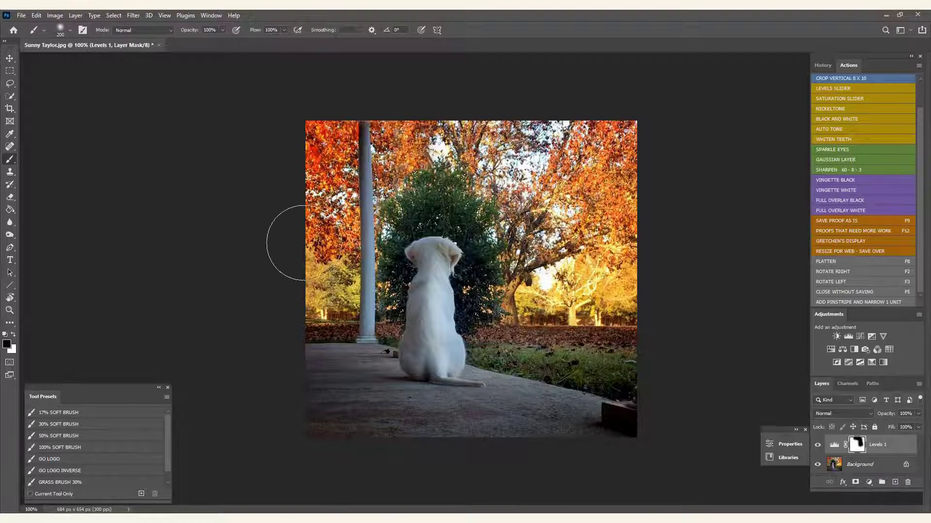
# Toggle the Levels layer's visibility to compare its effect, and flatten the image
pyautogui.click(817, 446)
pyautogui.click(818, 446)
pyautogui.click(818, 446)
pyautogui.click(817, 446)
pyautogui.click(818, 446)
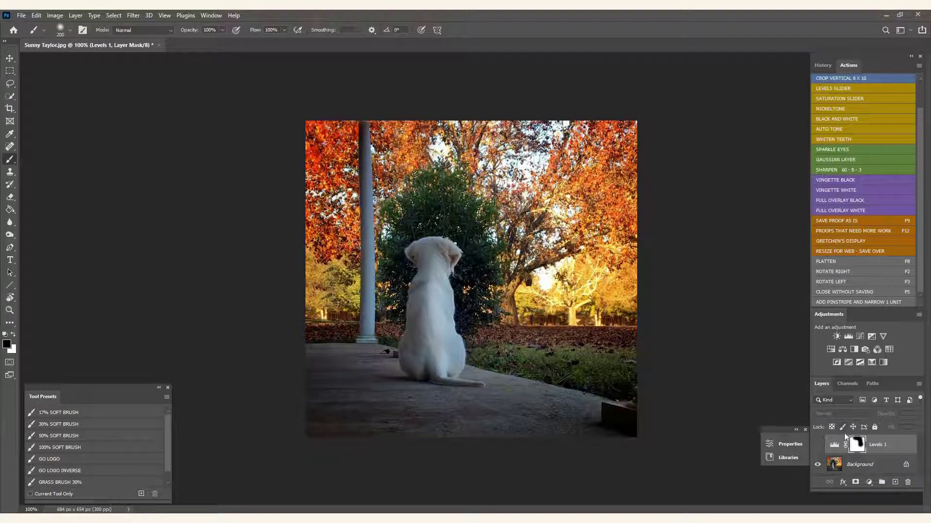
pyautogui.click(818, 445)
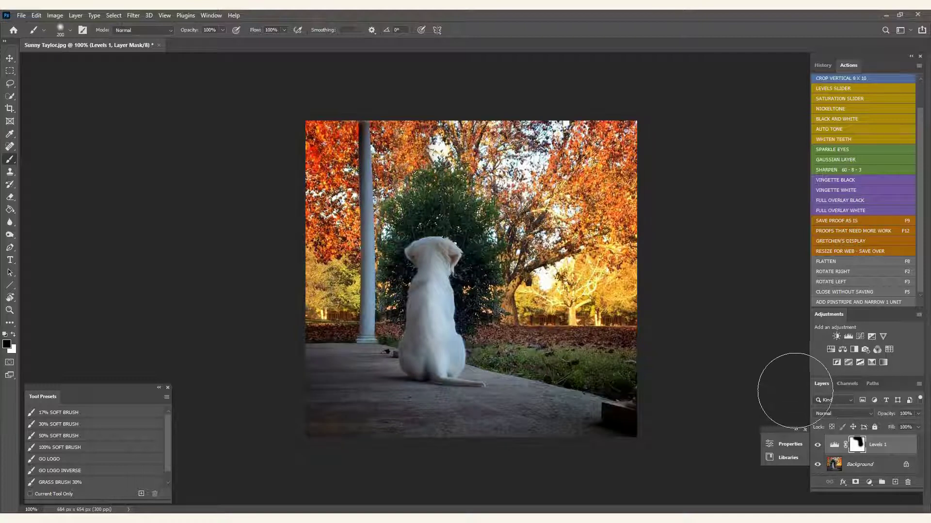
pyautogui.press('Delete')
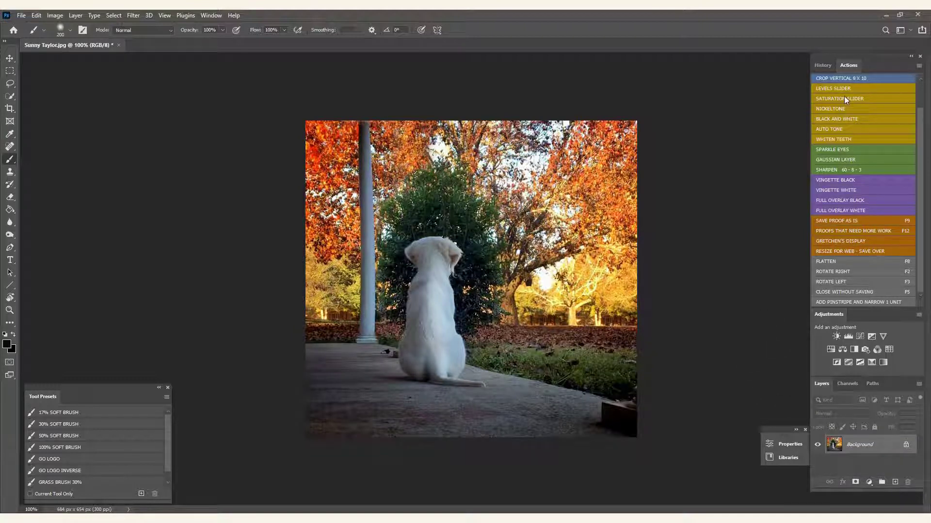
# Add a Hue/Saturation adjustment layer with slightly raised saturation and flatten the image
pyautogui.click(844, 96)
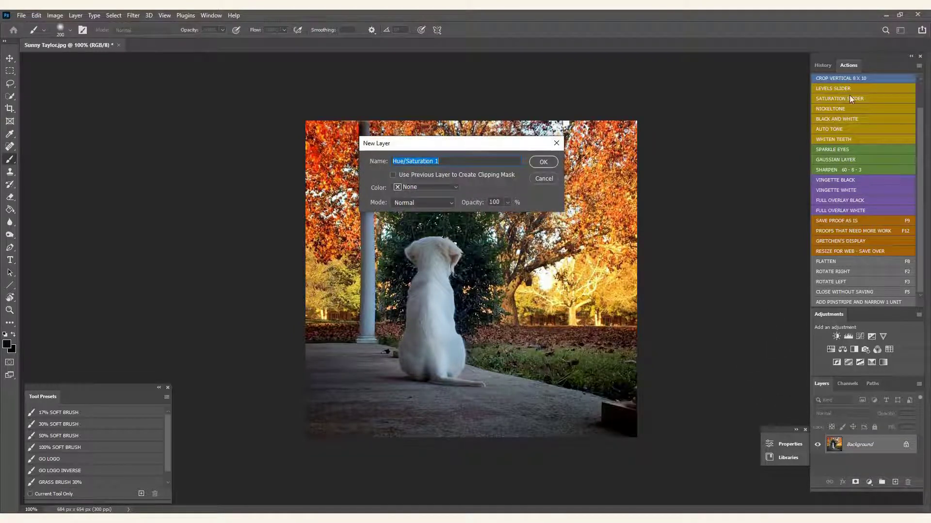
pyautogui.press('Return')
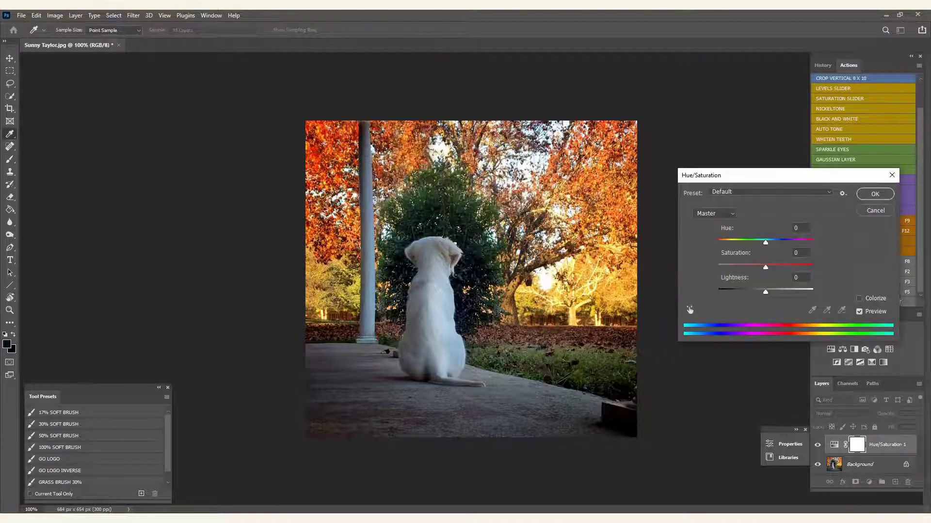
pyautogui.moveTo(765, 267); pyautogui.dragTo(772, 268)
pyautogui.press('Return')
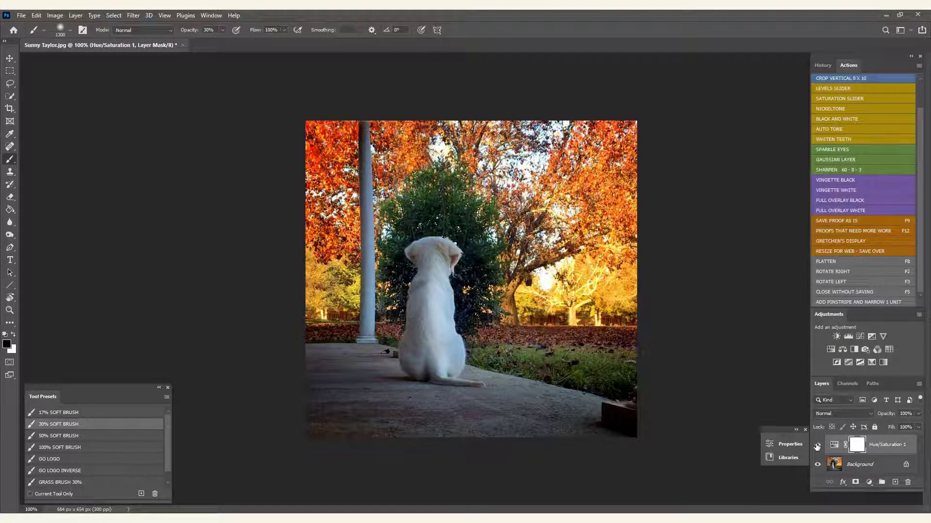
pyautogui.press('F8')
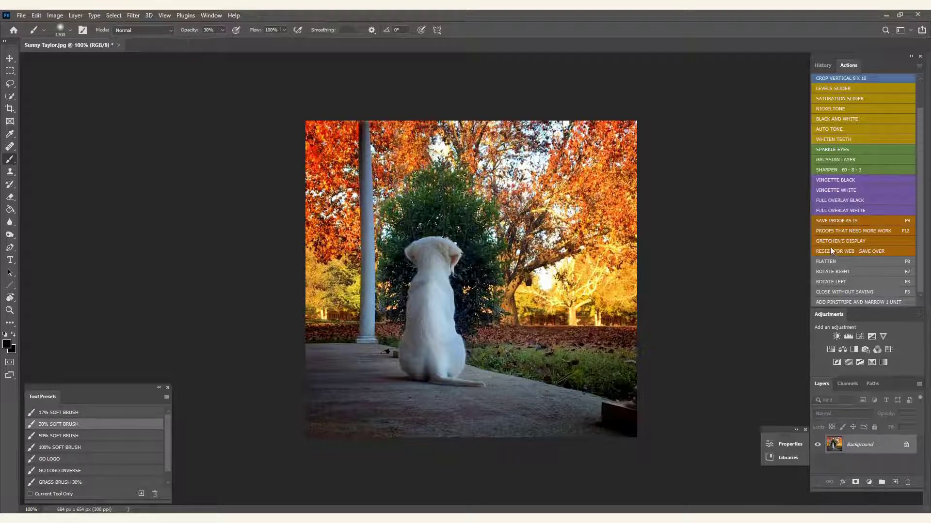
# Apply the black vignette and soften its mask over the picture with a 600 px soft brush at 17% opacity
pyautogui.click(864, 181)
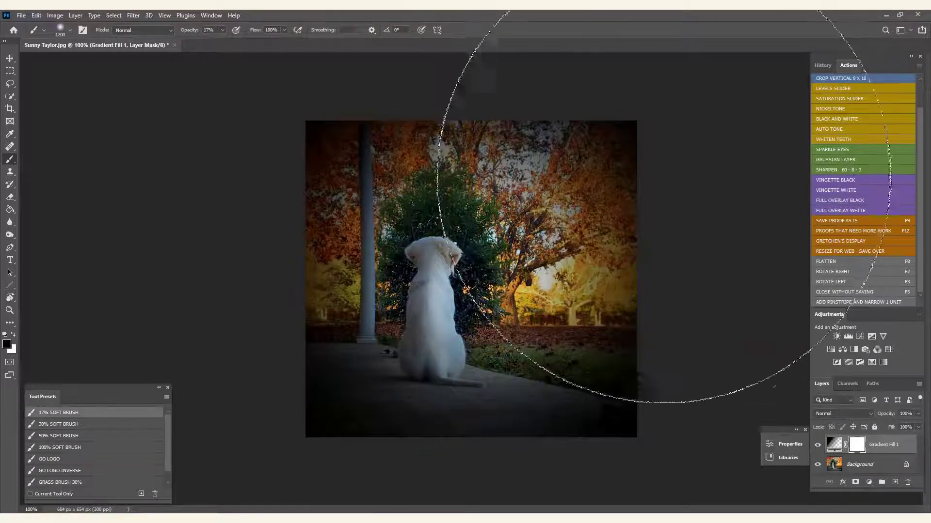
pyautogui.press('[')
pyautogui.press('[')
pyautogui.press('[')
pyautogui.press('[')
pyautogui.press('[')
pyautogui.moveTo(626, 181)
pyautogui.mouseDown()
pyautogui.moveTo(483, 145)
pyautogui.moveTo(280, 157)
pyautogui.moveTo(358, 310)
pyautogui.moveTo(555, 373)
pyautogui.moveTo(543, 147)
pyautogui.moveTo(453, 182)
pyautogui.moveTo(322, 189)
pyautogui.moveTo(541, 353)
pyautogui.moveTo(550, 378)
pyautogui.mouseUp()
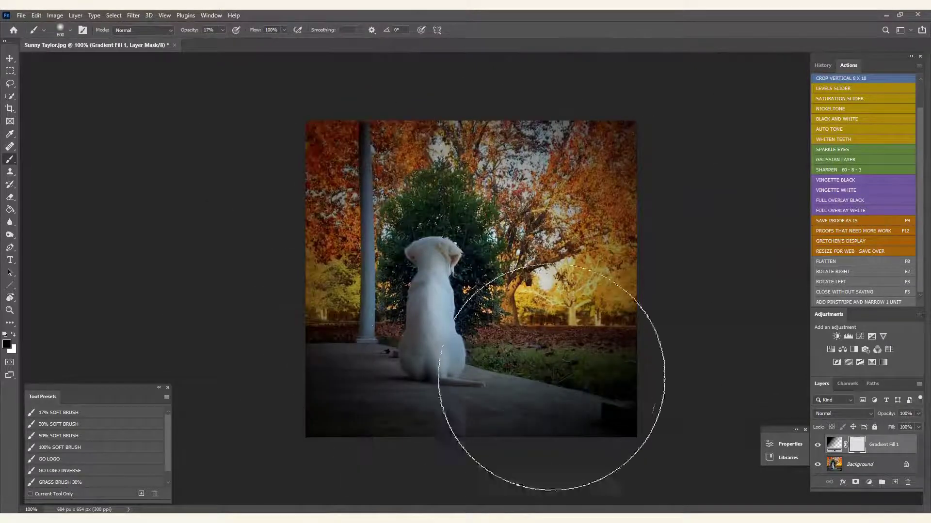
# Reduce the vignette over the dog's head and back by painting its mask with a 300 px brush at 39% opacity
pyautogui.moveTo(193, 33); pyautogui.dragTo(203, 35)
pyautogui.press('[')
pyautogui.press('[')
pyautogui.press('[')
pyautogui.moveTo(427, 233)
pyautogui.mouseDown()
pyautogui.moveTo(438, 338)
pyautogui.moveTo(430, 301)
pyautogui.mouseUp()
pyautogui.moveTo(421, 257); pyautogui.dragTo(402, 291)
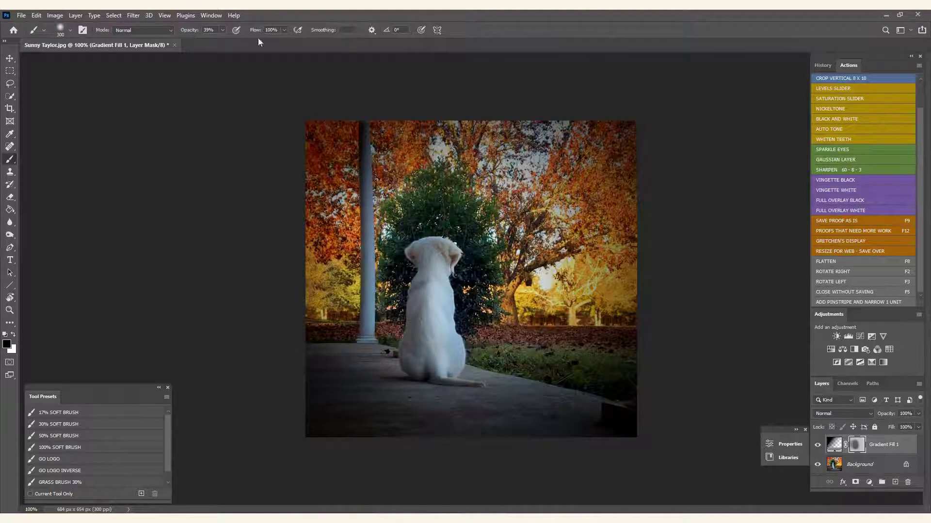
# Clear more of the vignette from the dog's body and the nearby bush with smaller brushes at higher opacity
pyautogui.moveTo(190, 30); pyautogui.dragTo(198, 30)
pyautogui.press('[')
pyautogui.press('[')
pyautogui.moveTo(437, 266)
pyautogui.mouseDown()
pyautogui.moveTo(429, 330)
pyautogui.moveTo(427, 240)
pyautogui.moveTo(435, 219)
pyautogui.moveTo(431, 343)
pyautogui.mouseUp()
pyautogui.click(223, 30)
pyautogui.moveTo(223, 40); pyautogui.dragTo(248, 40)
pyautogui.press('[')
pyautogui.moveTo(438, 271); pyautogui.dragTo(376, 229)
# Lighten the vignette over the foliage beside the column and the porch floor with a 300 px brush at 29% opacity
pyautogui.moveTo(223, 31); pyautogui.dragTo(190, 40)
pyautogui.press(']')
pyautogui.press(']')
pyautogui.press(']')
pyautogui.moveTo(317, 218)
pyautogui.mouseDown()
pyautogui.moveTo(344, 310)
pyautogui.moveTo(339, 406)
pyautogui.moveTo(640, 432)
pyautogui.moveTo(629, 249)
pyautogui.moveTo(572, 140)
pyautogui.moveTo(278, 132)
pyautogui.mouseUp()
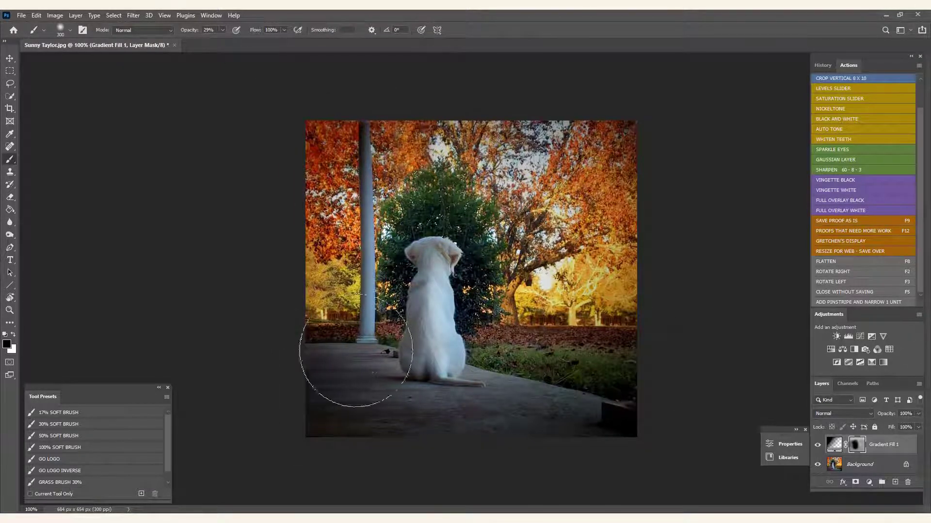
pyautogui.moveTo(358, 361)
pyautogui.mouseDown()
pyautogui.moveTo(439, 388)
pyautogui.moveTo(436, 216)
pyautogui.moveTo(318, 391)
pyautogui.moveTo(329, 397)
pyautogui.mouseUp()
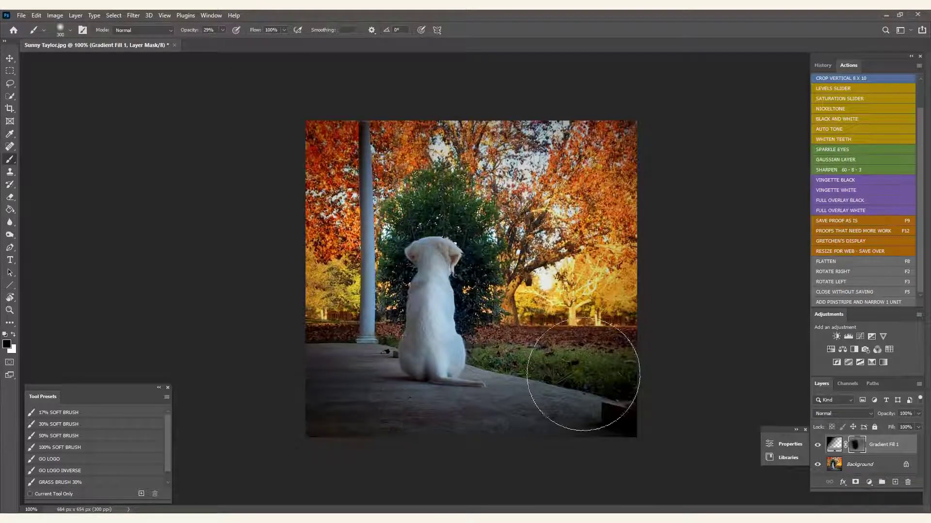
# Toggle the vignette layer's visibility to compare its effect, and flatten the image
pyautogui.click(818, 445)
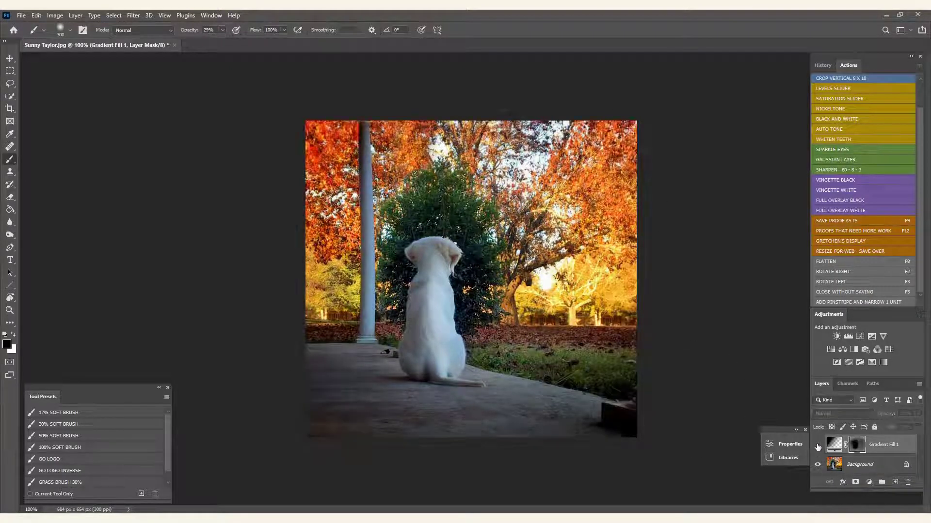
pyautogui.click(818, 445)
pyautogui.click(818, 445)
pyautogui.click(818, 445)
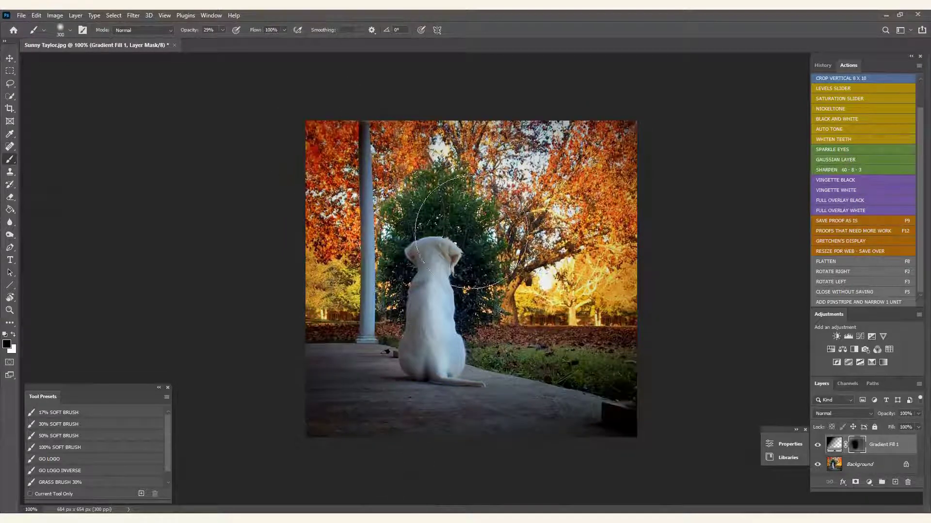
pyautogui.click(817, 445)
pyautogui.click(818, 445)
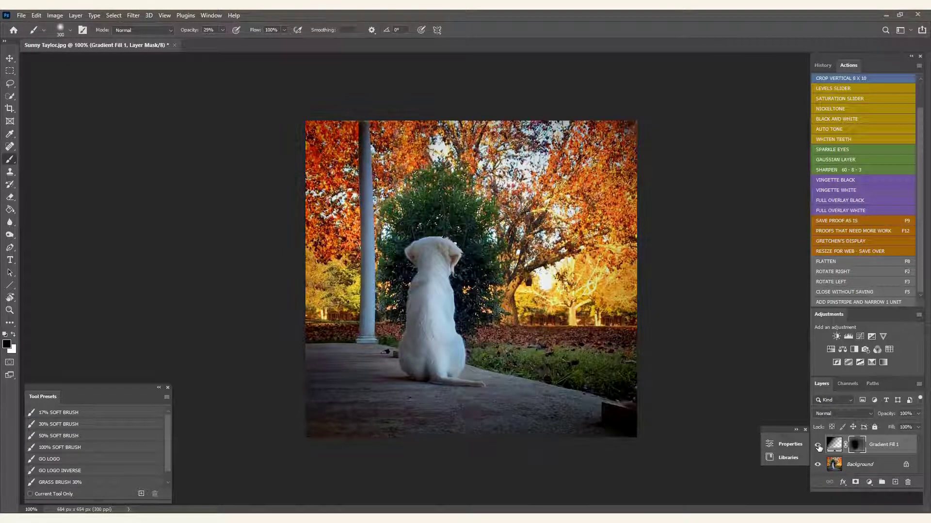
pyautogui.press('F8')
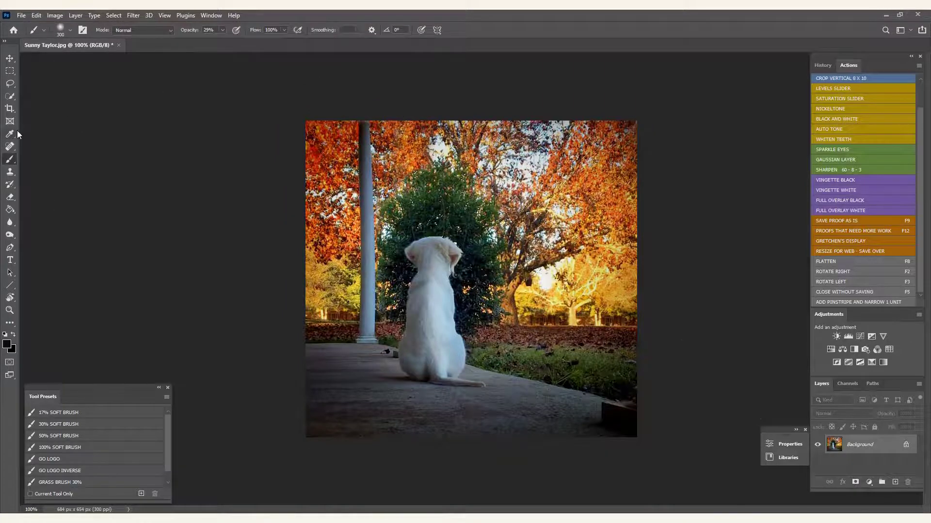
# Try to clone golden foliage over the bright sky gap beside the tree trunk with the Clone Stamp, and undo it
pyautogui.click(13, 172)
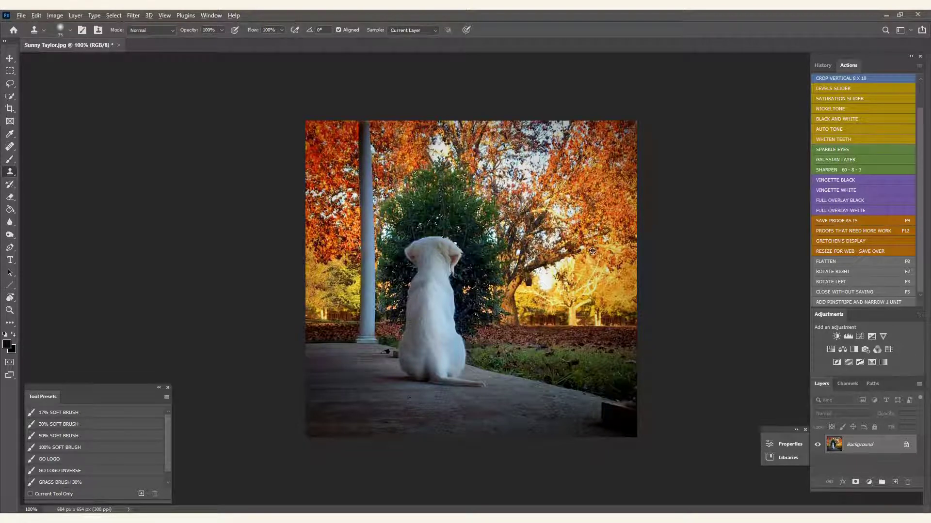
pyautogui.keyDown('alt'); pyautogui.click(593, 250); pyautogui.keyUp('alt')
pyautogui.click(564, 263)
pyautogui.moveTo(568, 259)
pyautogui.mouseDown()
pyautogui.moveTo(549, 285)
pyautogui.moveTo(535, 274)
pyautogui.moveTo(542, 285)
pyautogui.mouseUp()
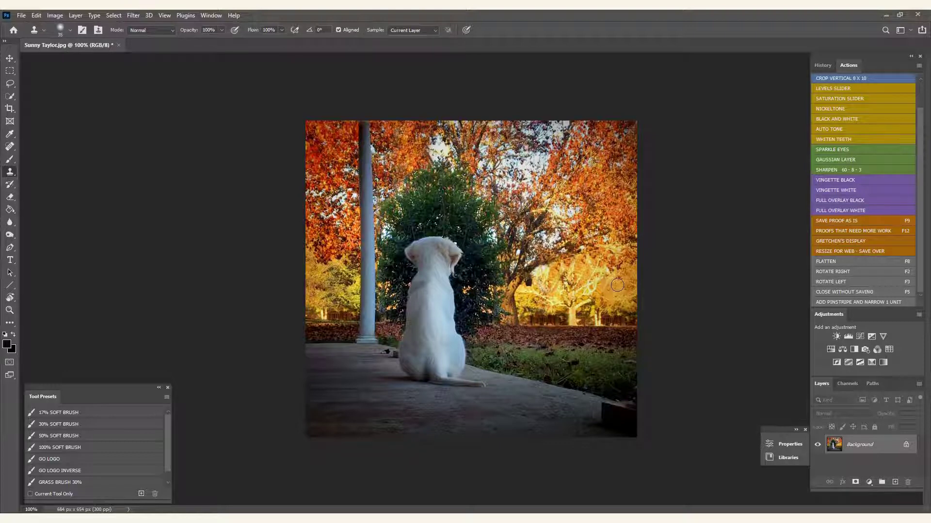
pyautogui.hotkey('ctrl', 'z')
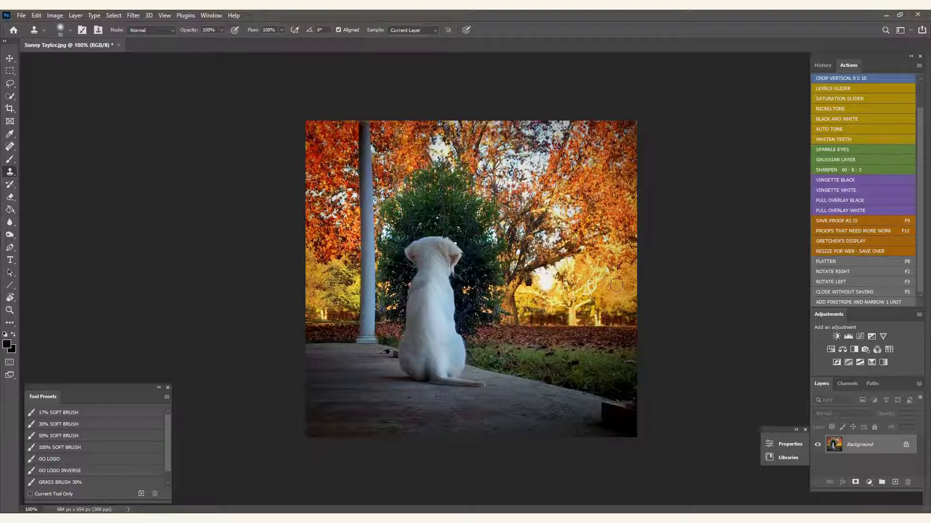
# Sample golden foliage afresh and clone it over the bright sky gap beside the tree trunk
pyautogui.keyDown('alt'); pyautogui.click(600, 250); pyautogui.keyUp('alt')
pyautogui.moveTo(569, 261)
pyautogui.mouseDown()
pyautogui.moveTo(546, 282)
pyautogui.moveTo(540, 273)
pyautogui.mouseUp()
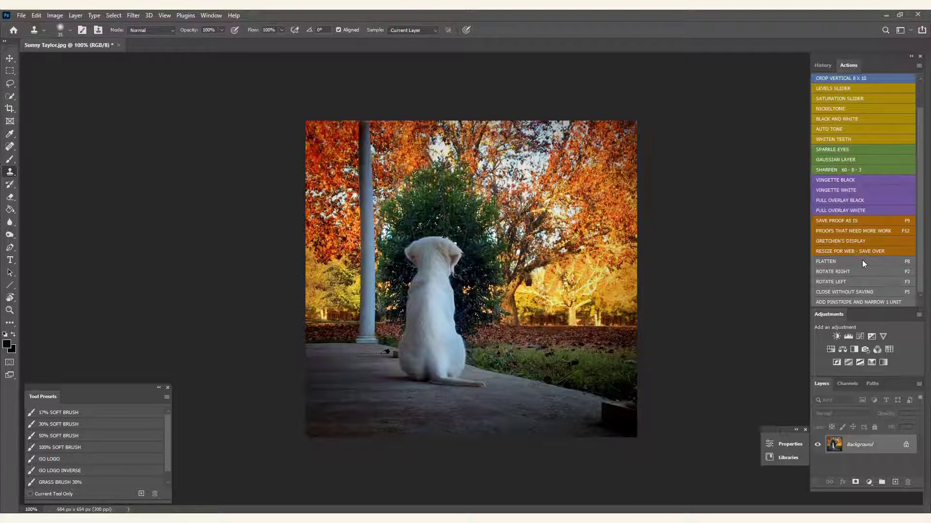
# Crop a thin strip off the picture's upper edge, bringing it to 684 x 646 px
pyautogui.click(10, 108)
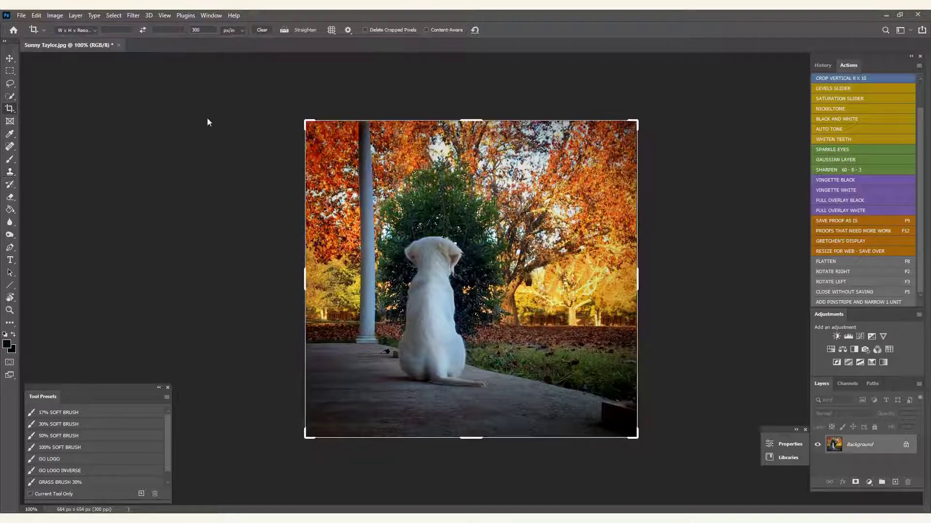
pyautogui.moveTo(465, 121); pyautogui.dragTo(465, 123)
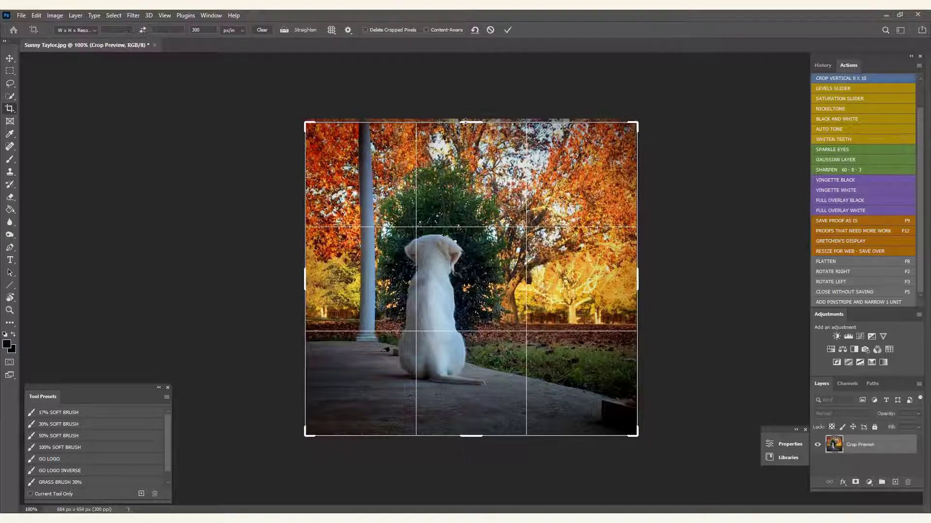
pyautogui.press('Return')
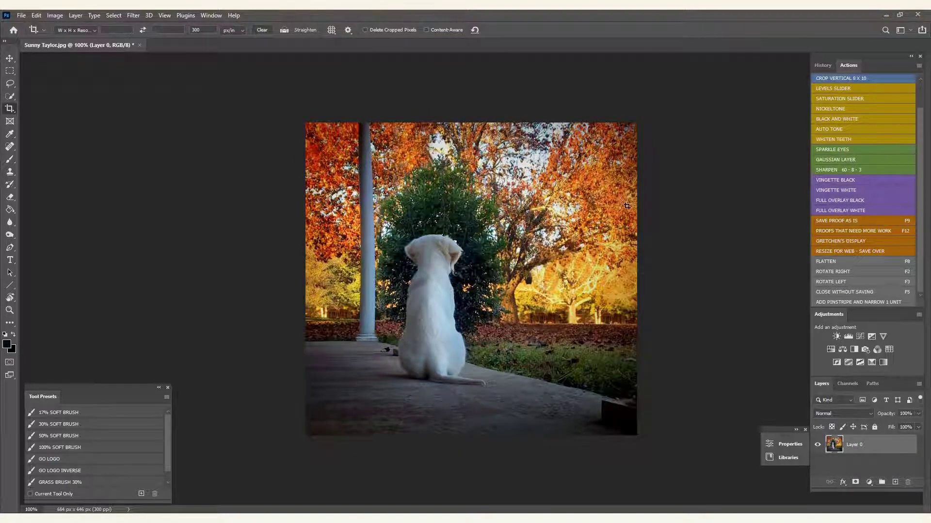